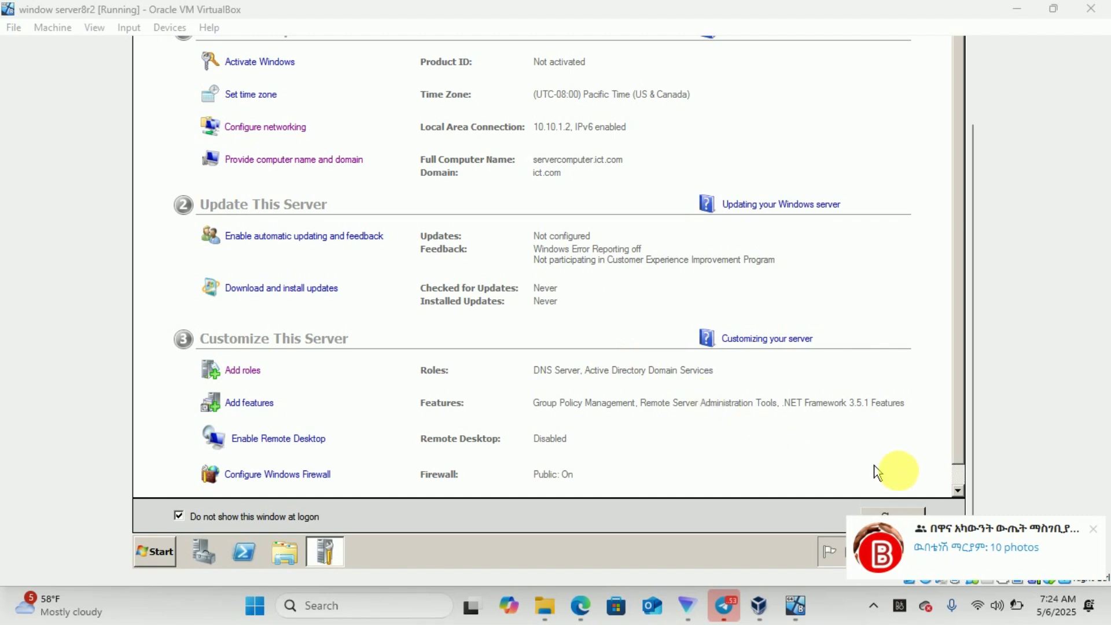
Start the Add Roles Wizard and select the DHCP Server role for installation
left_click(1093, 531)
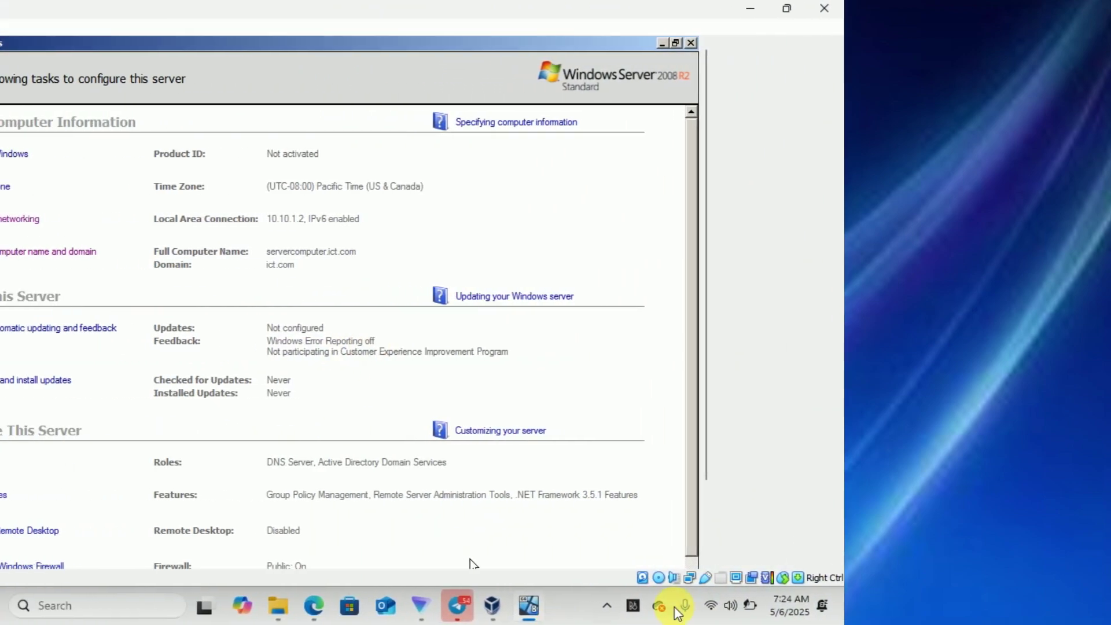
left_click(706, 538)
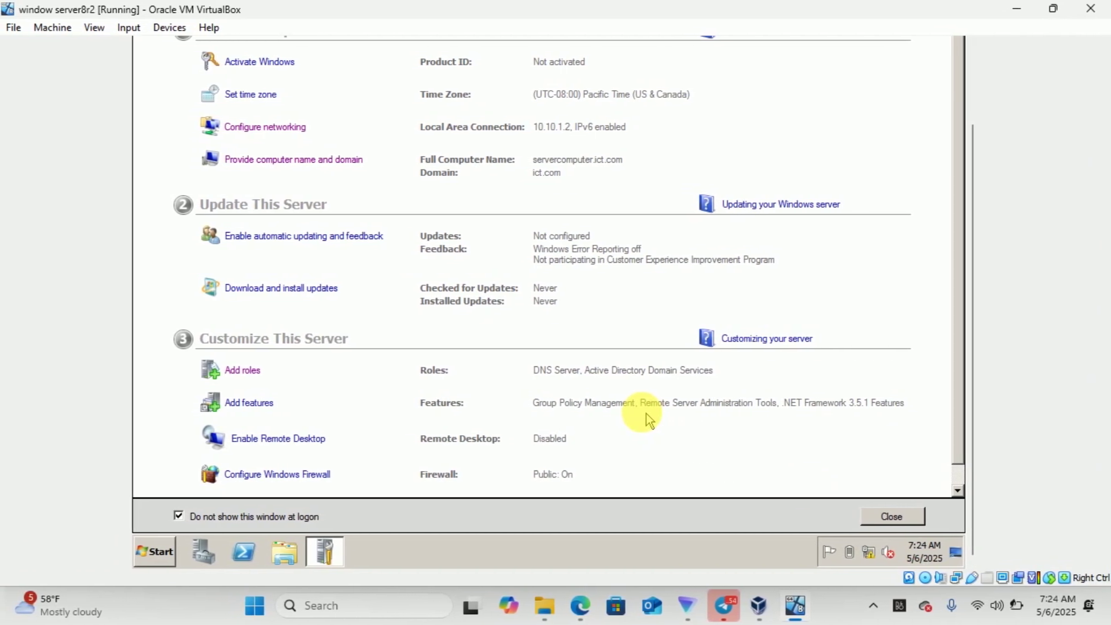
left_click(237, 375)
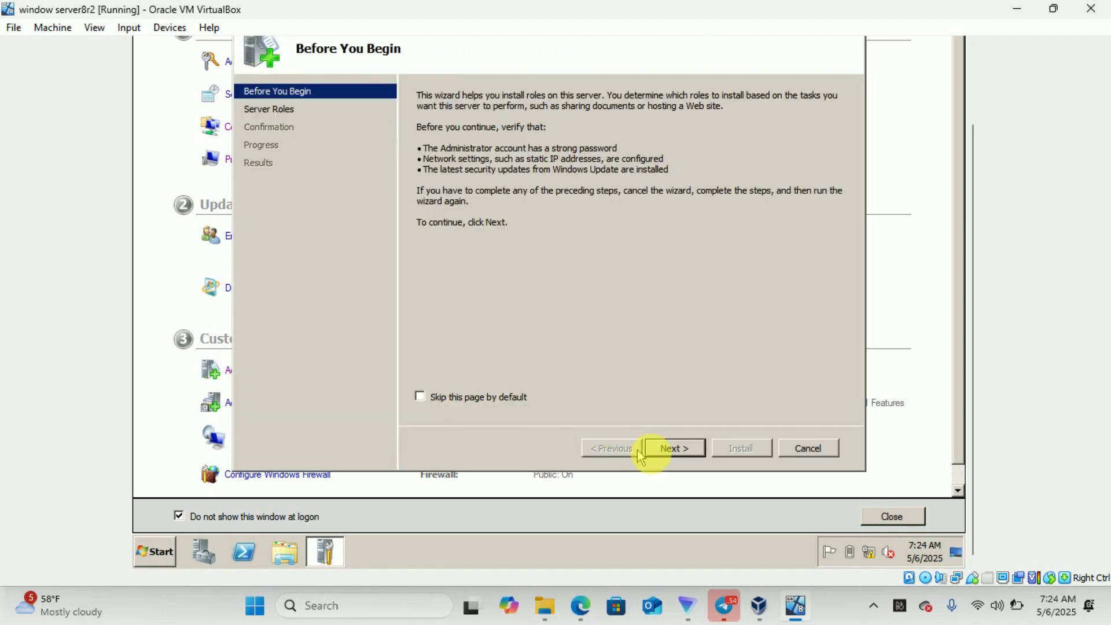
left_click(676, 449)
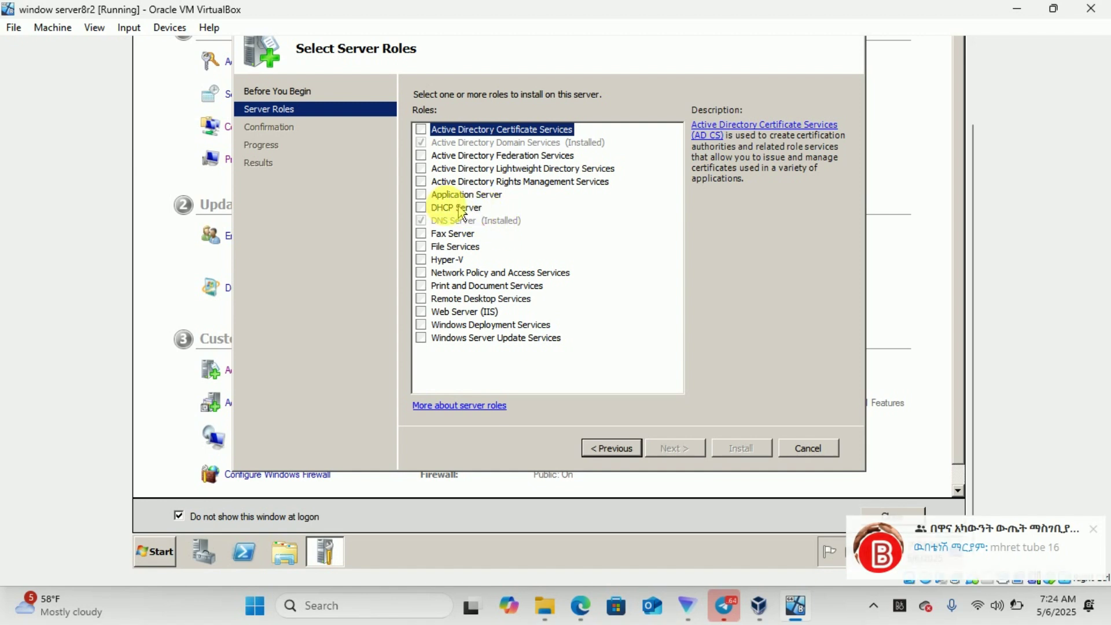
left_click(419, 207)
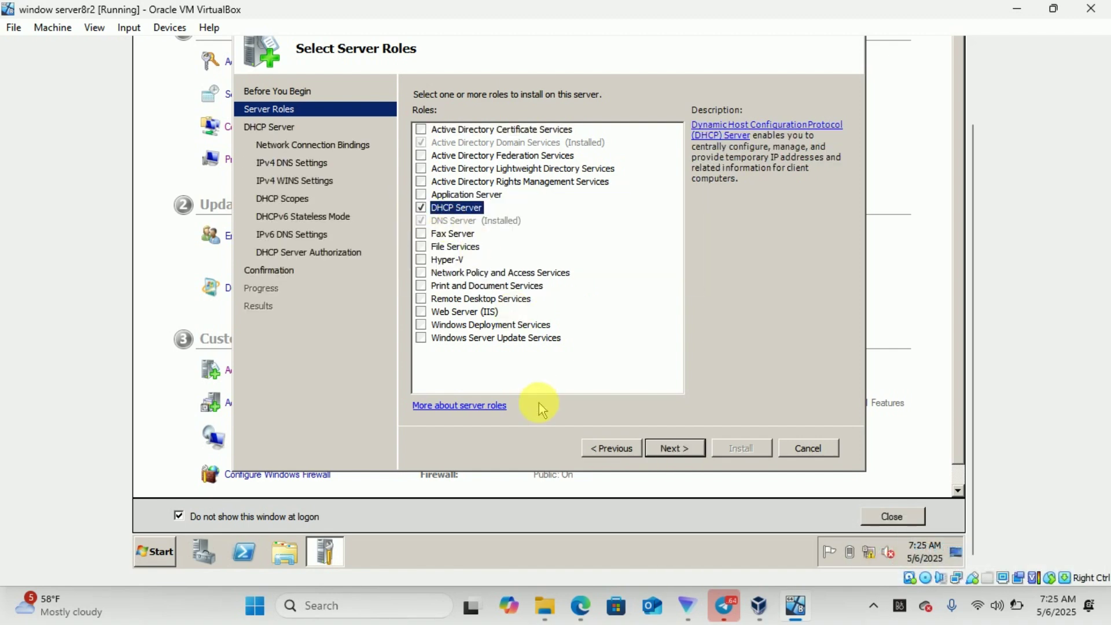
left_click(673, 458)
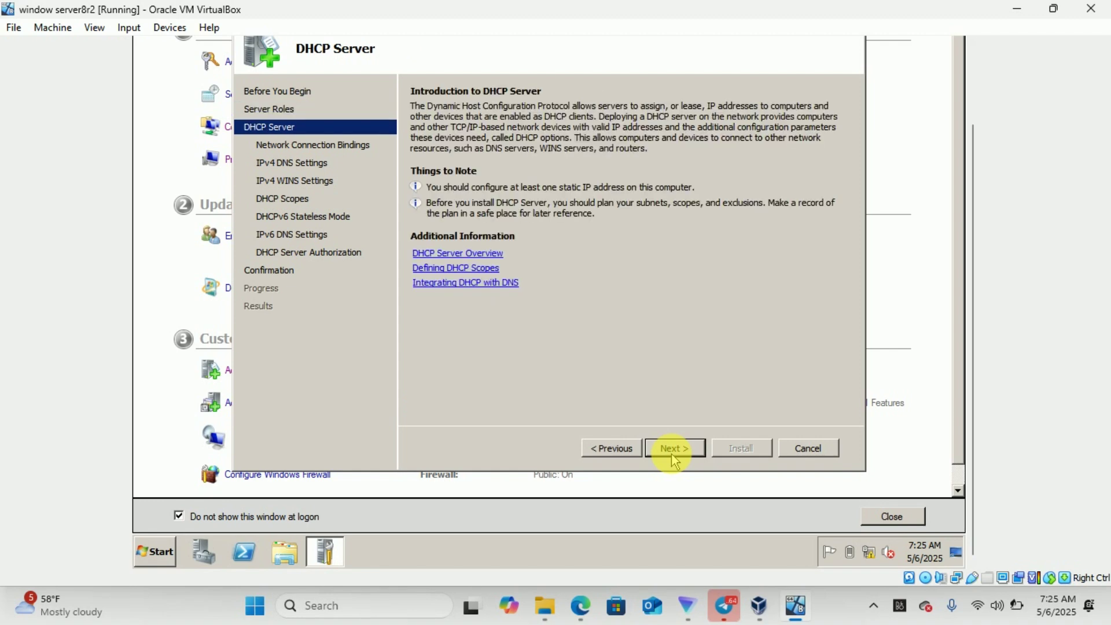
Keep DHCP bound to the 10.10.1.2 network connection and go to the IPv4 DNS settings
left_click(674, 457)
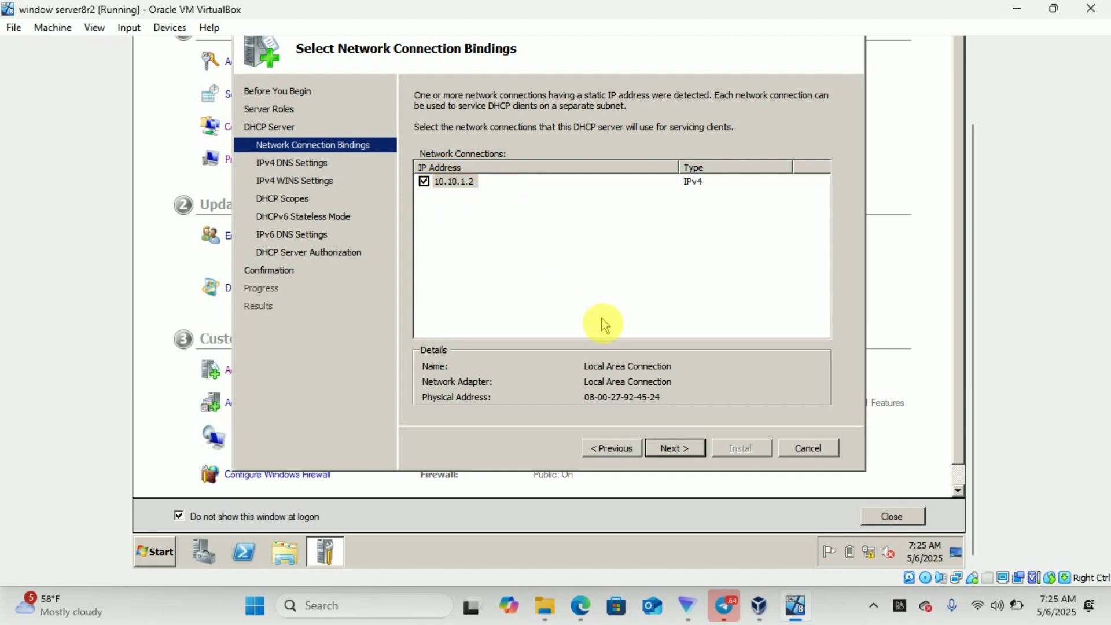
left_click(673, 449)
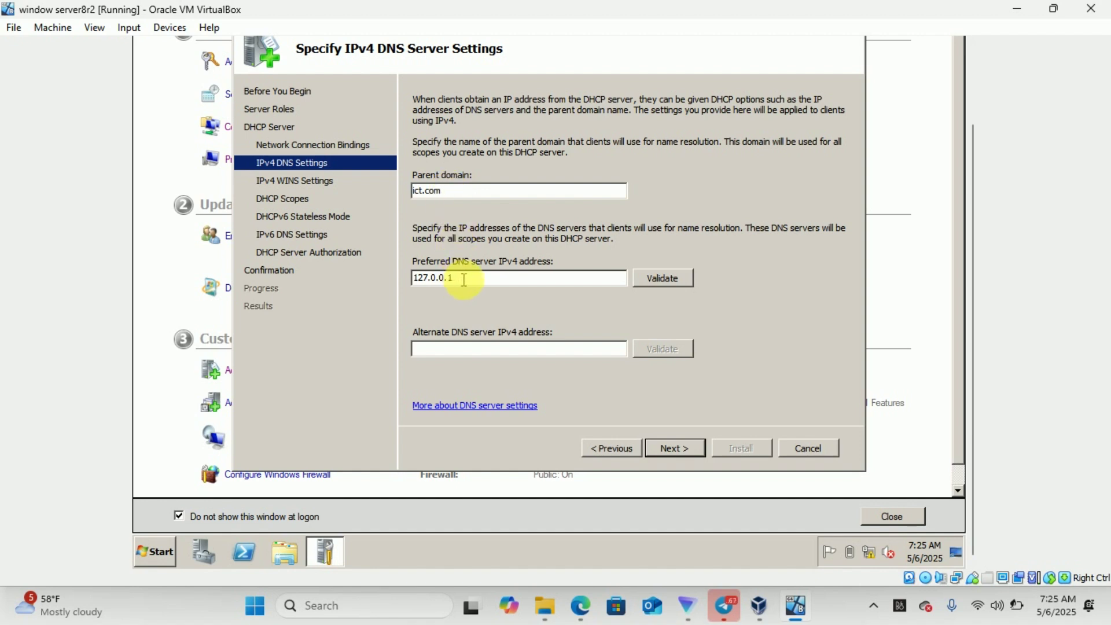
Replace preferred DNS server 127.0.0.1 with 10.10.1.2 and validate it
left_click(666, 284)
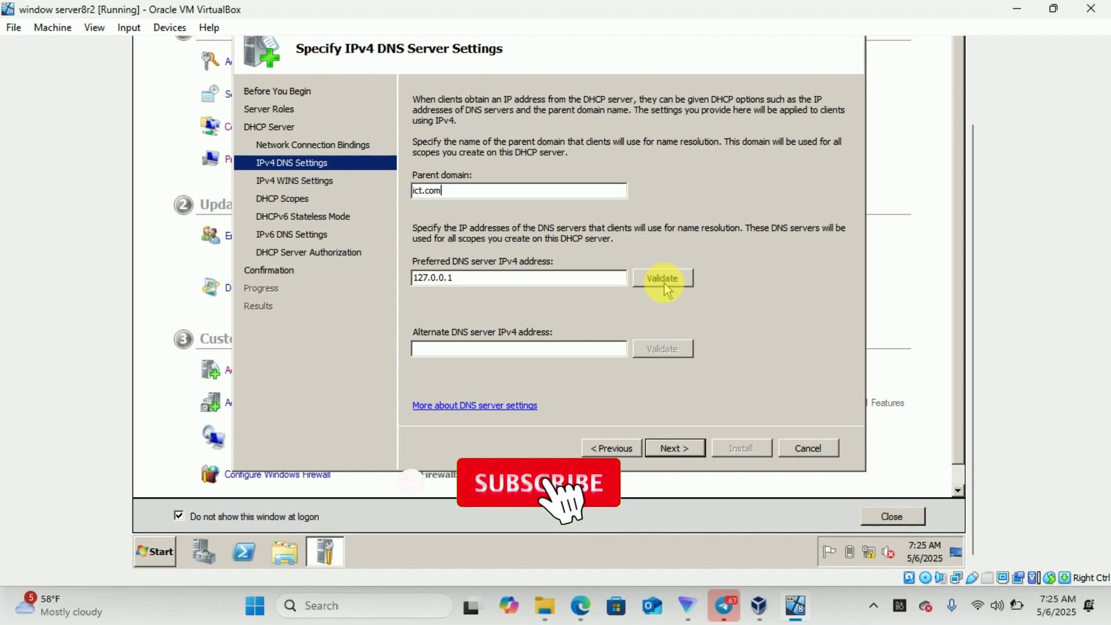
left_click(516, 277)
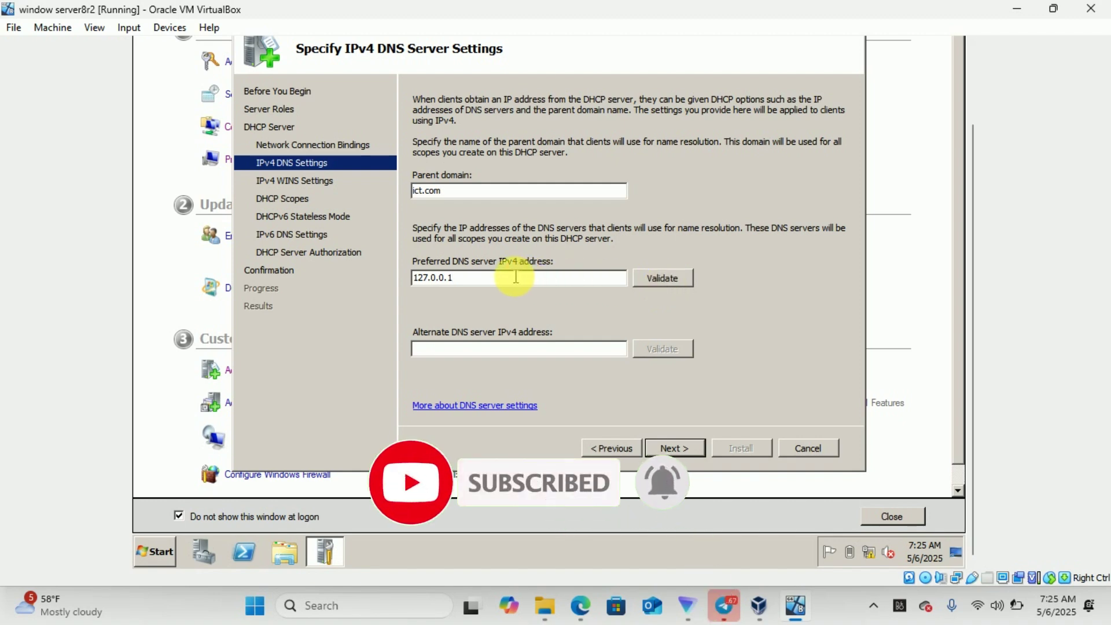
key("BackSpace")
key("BackSpace")
key("BackSpace")
key("BackSpace")
key("BackSpace")
key("BackSpace")
key("BackSpace")
key("BackSpace")
key("BackSpace")
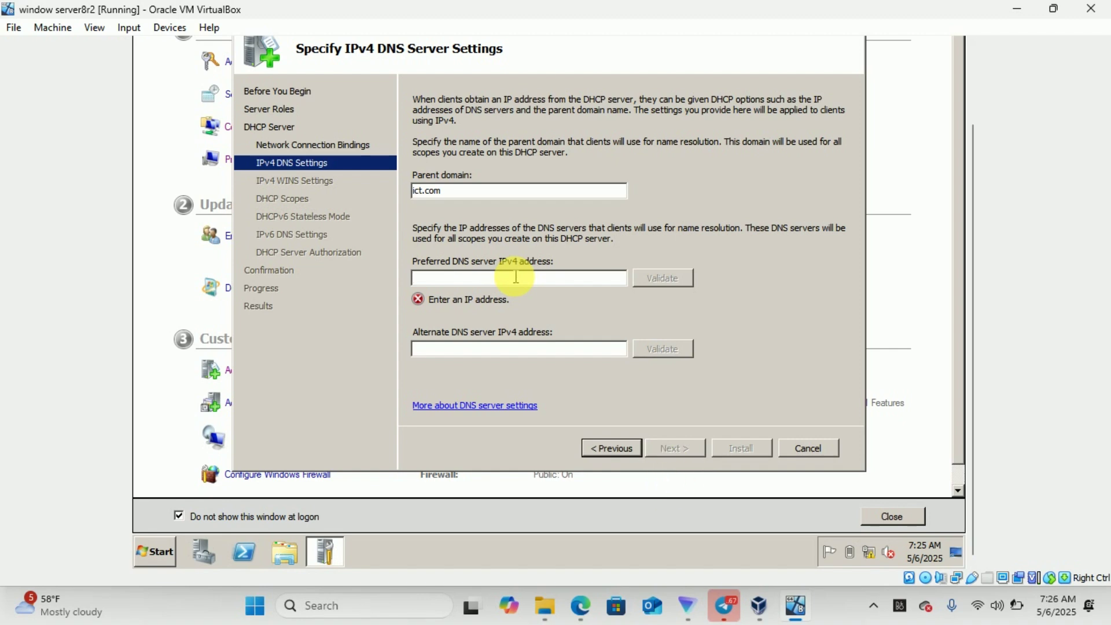
type("10.1")
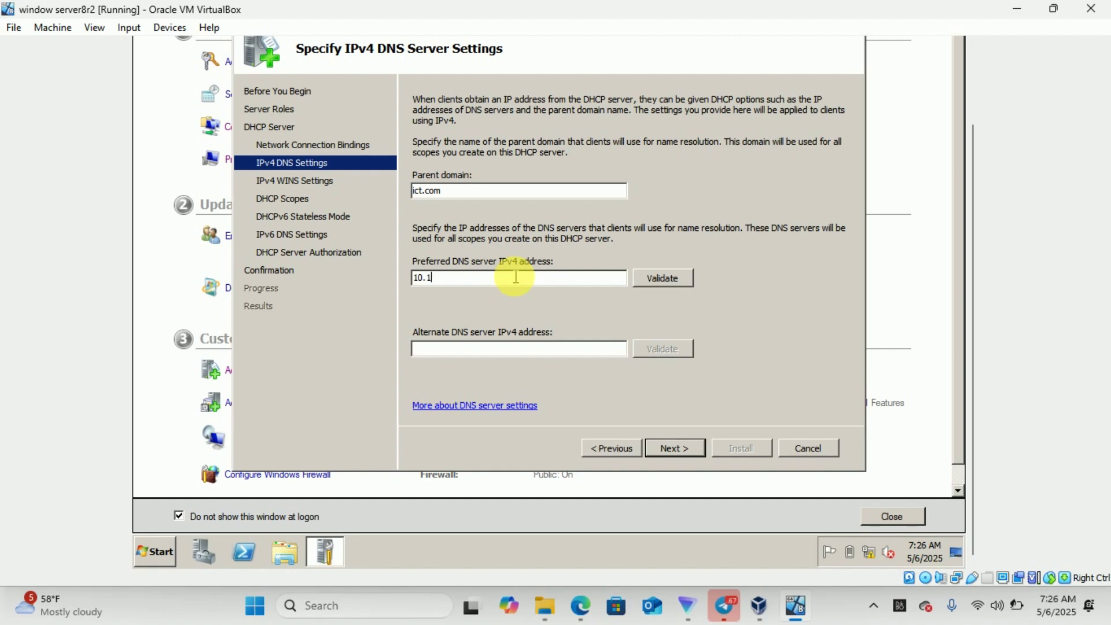
type("0.1.2")
left_click(663, 282)
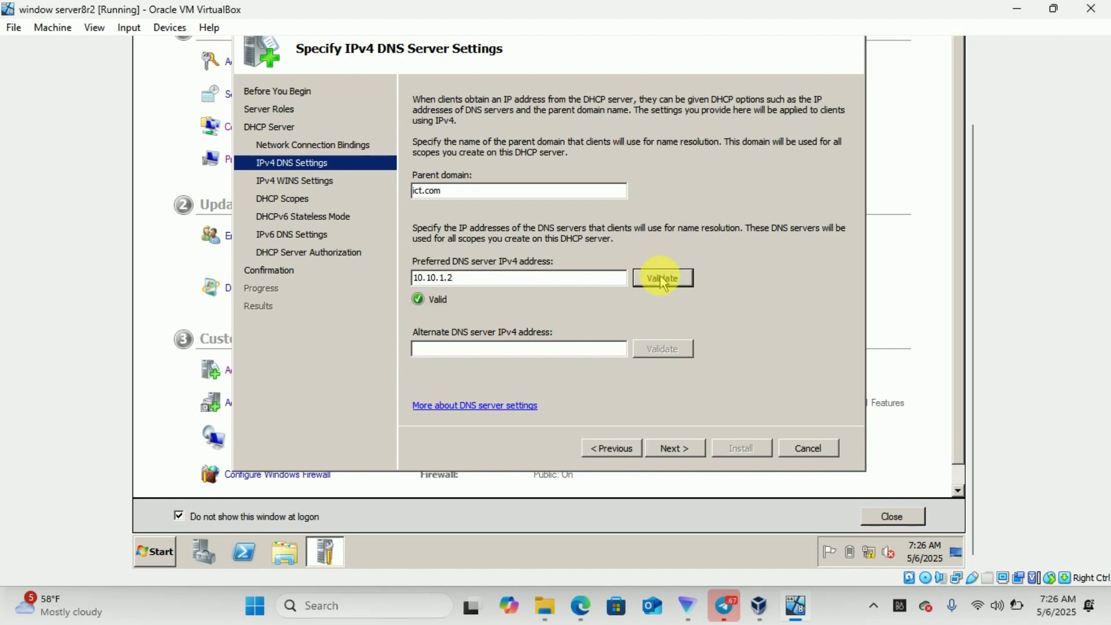
left_click(675, 449)
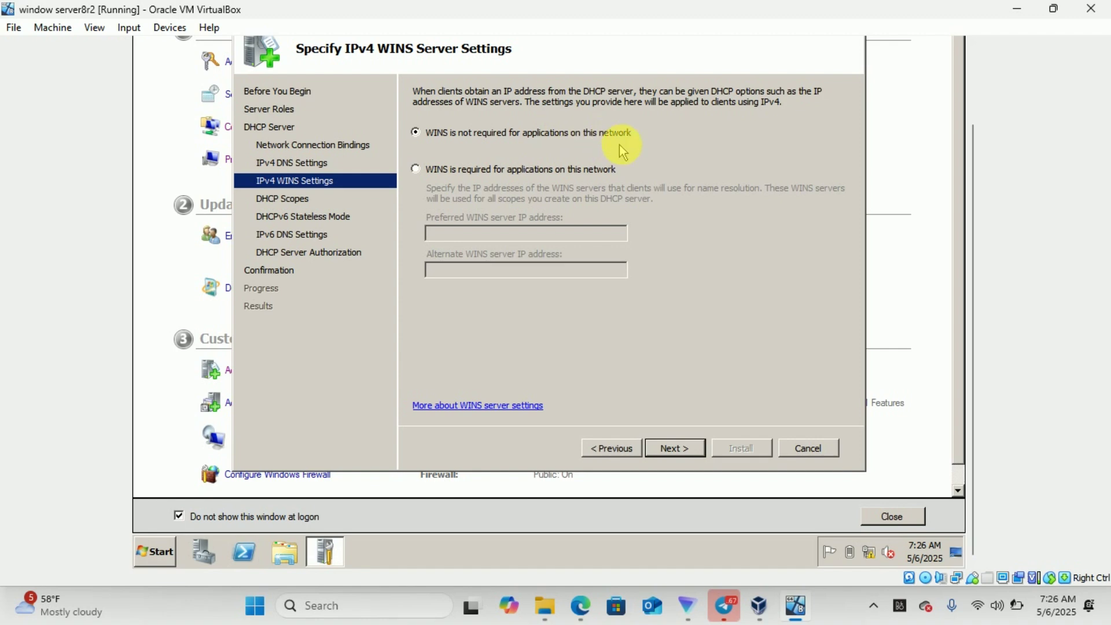
Leave WINS not required and begin adding a new DHCP scope
left_click(673, 449)
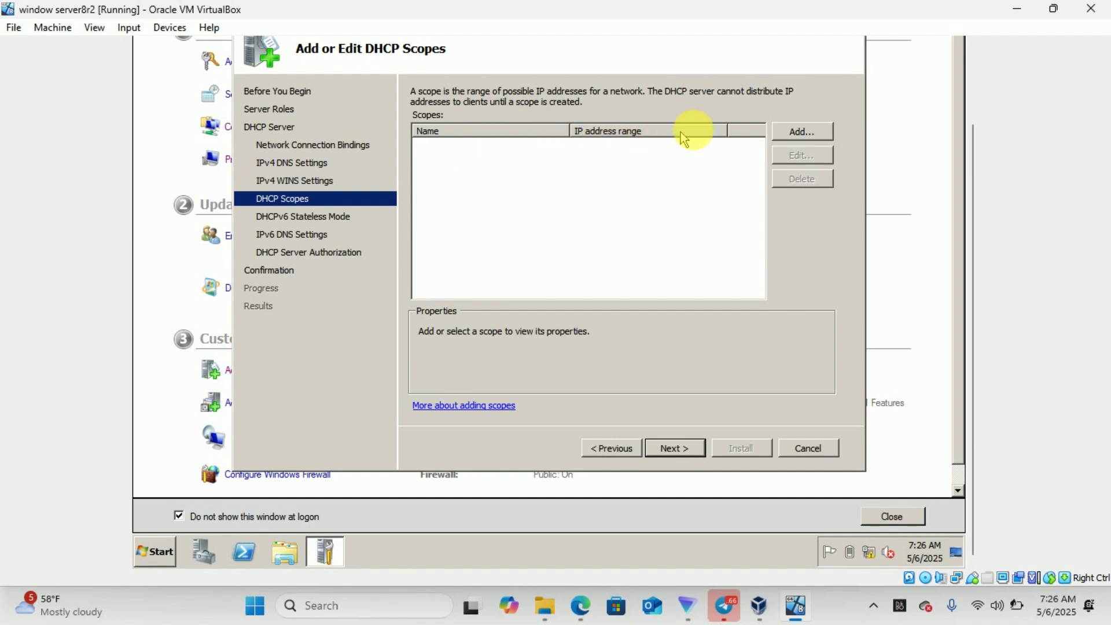
left_click(802, 135)
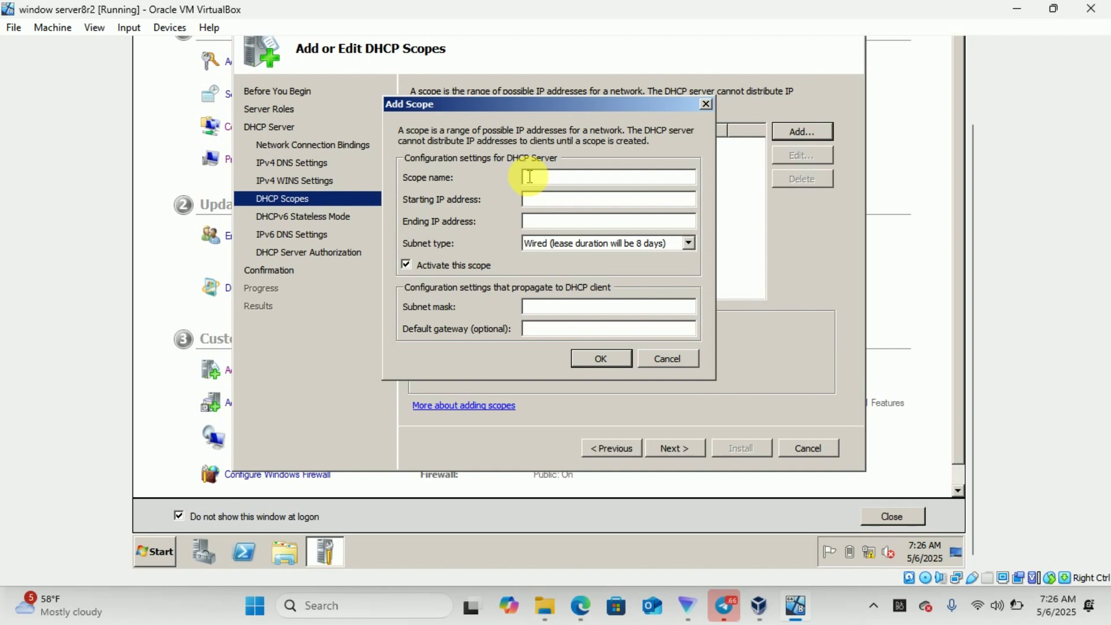
Enter scope name ictscop and starting IP address 10.10.1.3
type("ictscop")
left_click(538, 199)
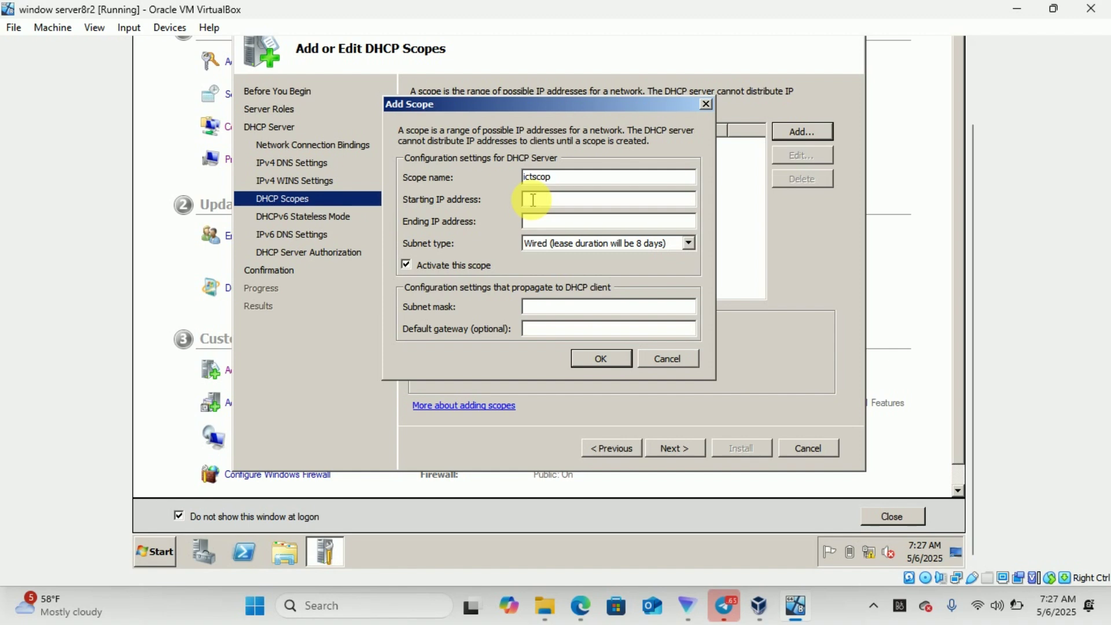
left_click(526, 201)
type("10.10.1.3")
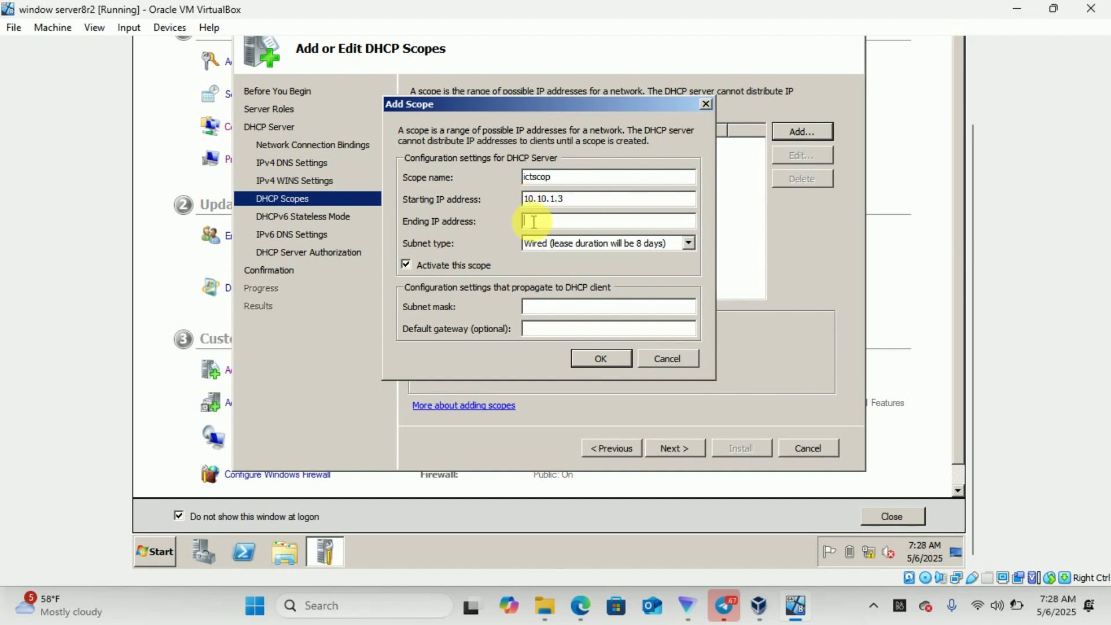
Set the ending IP to 10.10.1.10, keep mask 255.0.0.0, and save the ictscop scope
left_click(533, 222)
type("10.10.1.10")
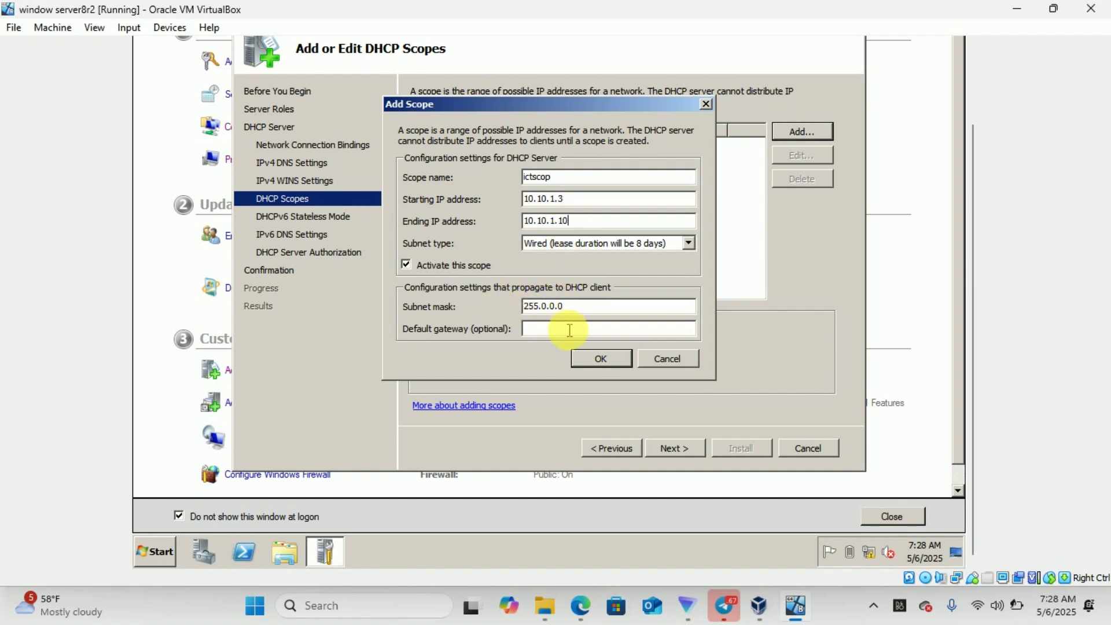
left_click(600, 365)
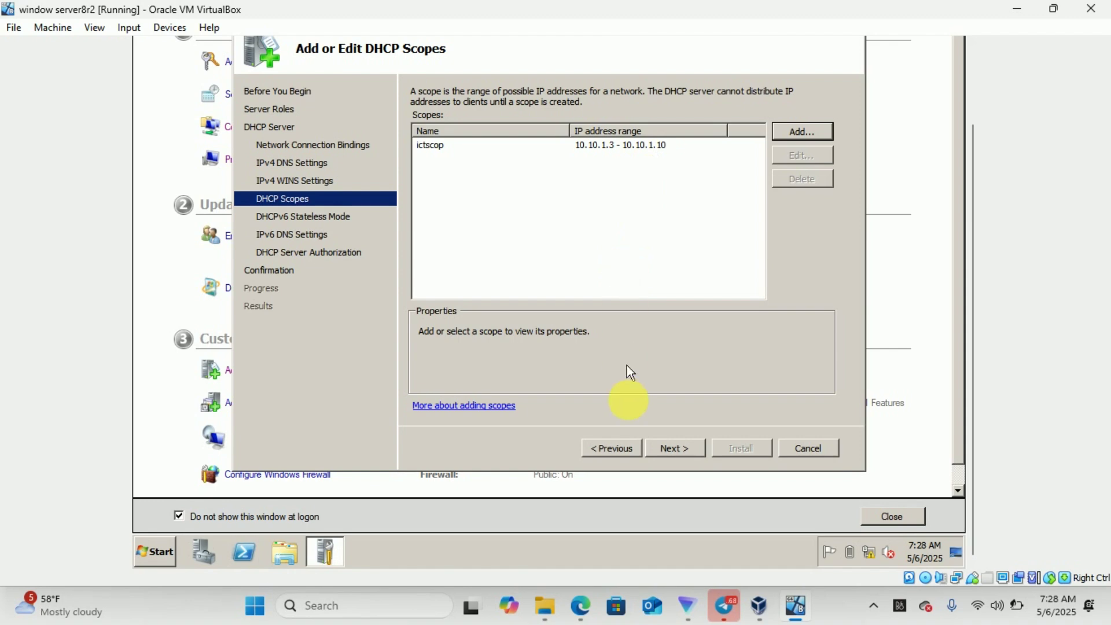
Accept DHCPv6 stateless mode, default IPv6 DNS settings and authorization with current credentials
left_click(668, 455)
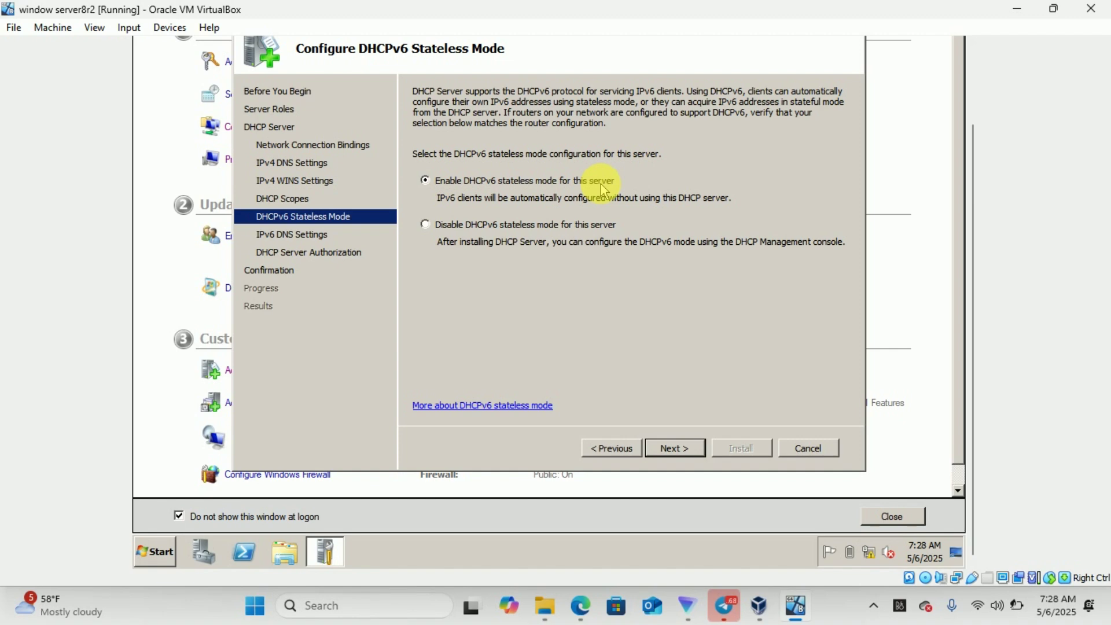
left_click(676, 449)
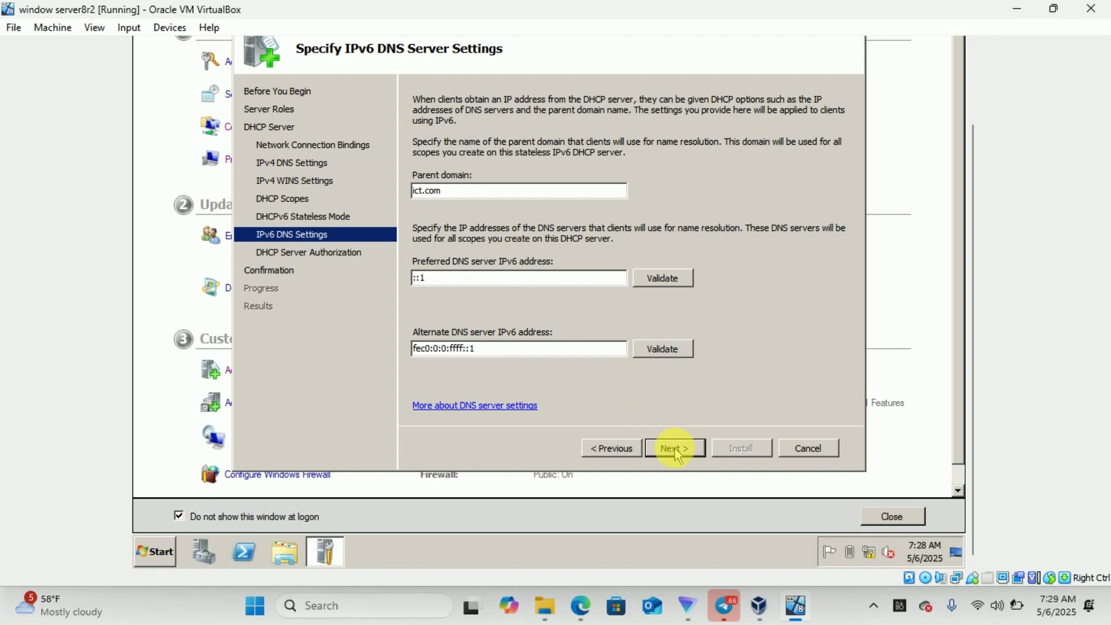
left_click(675, 450)
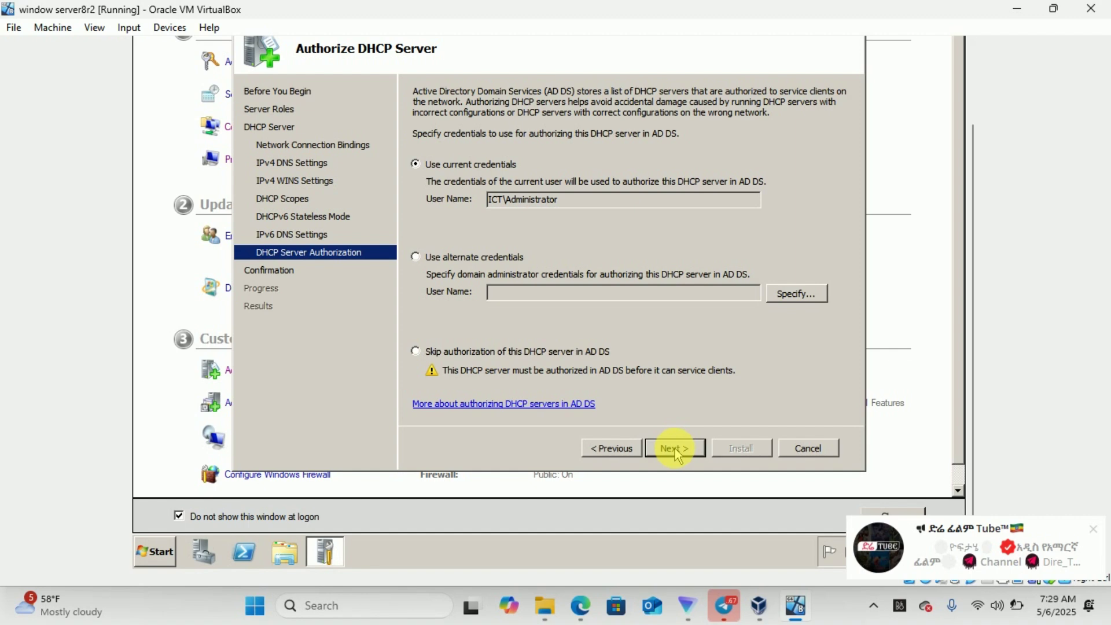
left_click(675, 449)
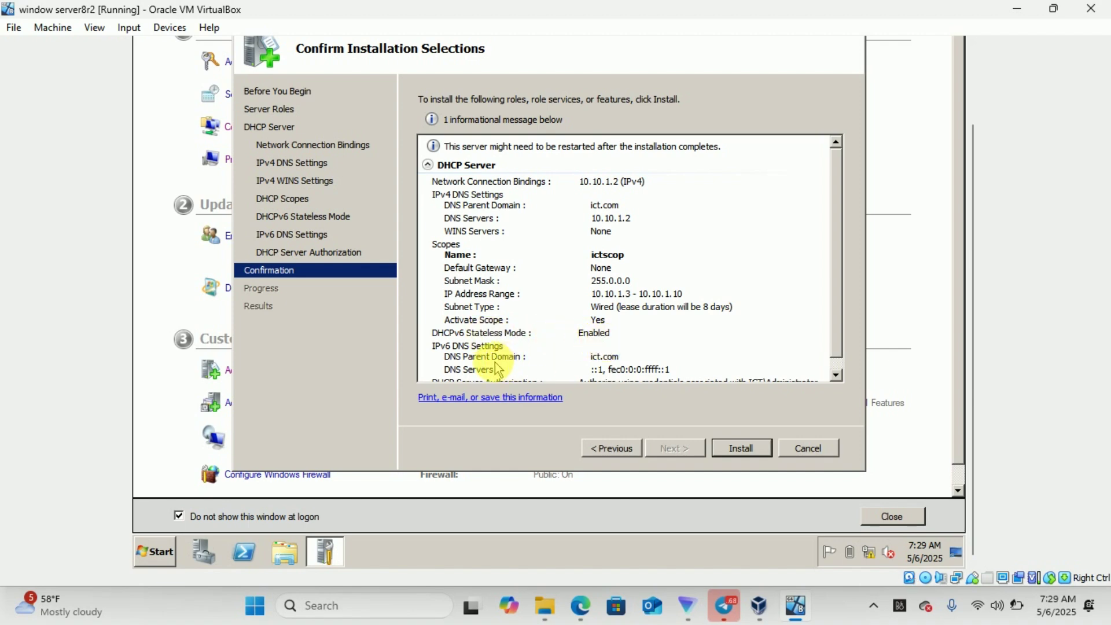
Review the confirmation summary and install the DHCP Server role
left_click(836, 375)
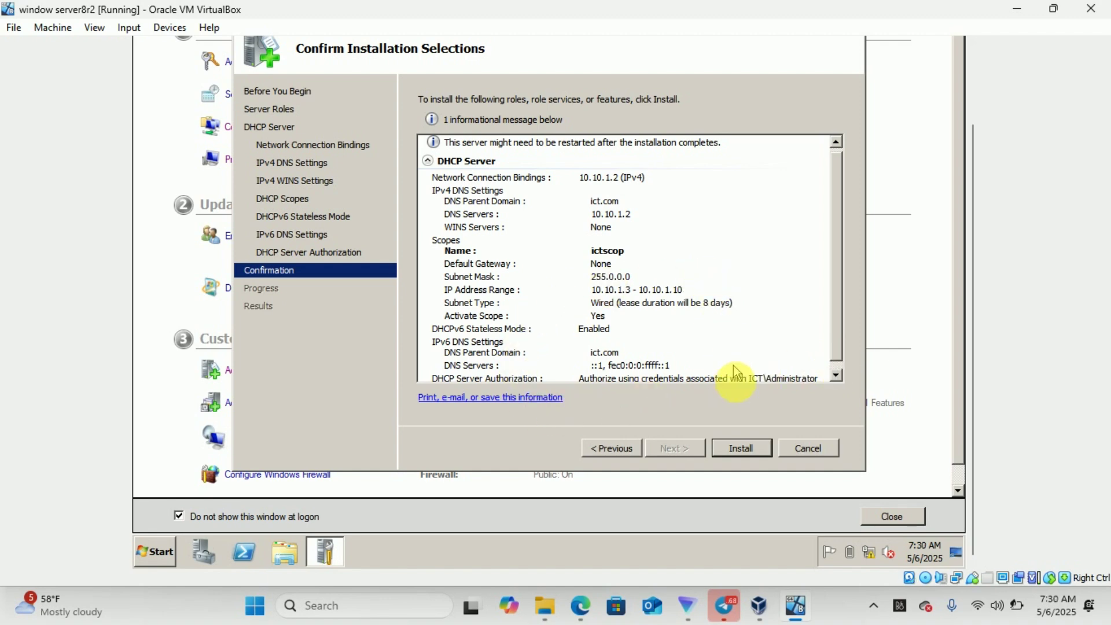
left_click(740, 451)
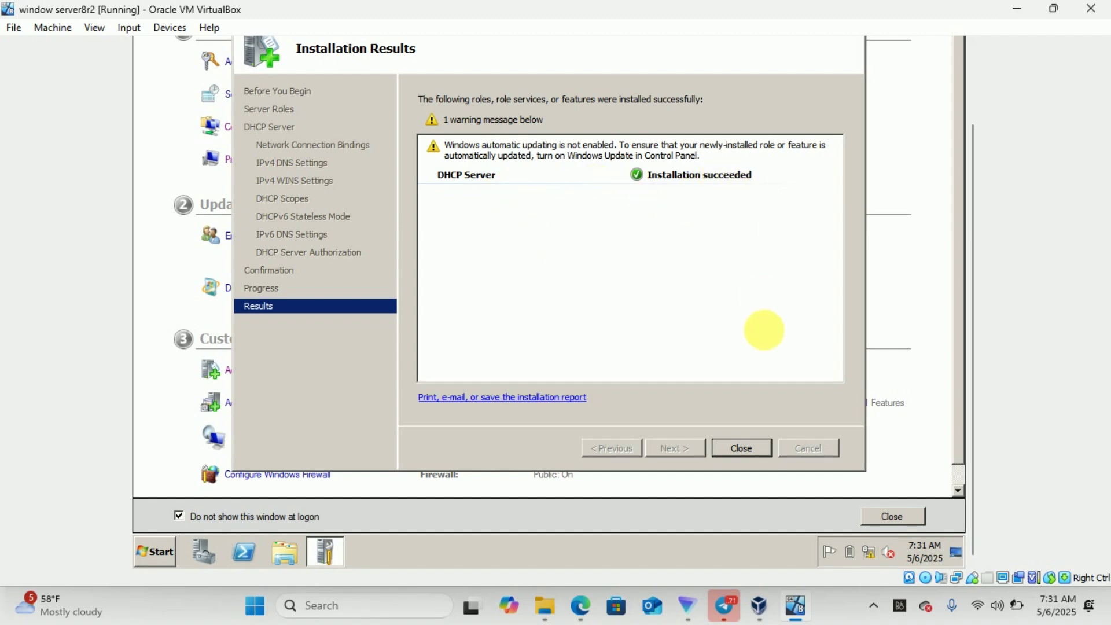
Close the installation results and check that DHCP Server appears under Roles
left_click(741, 452)
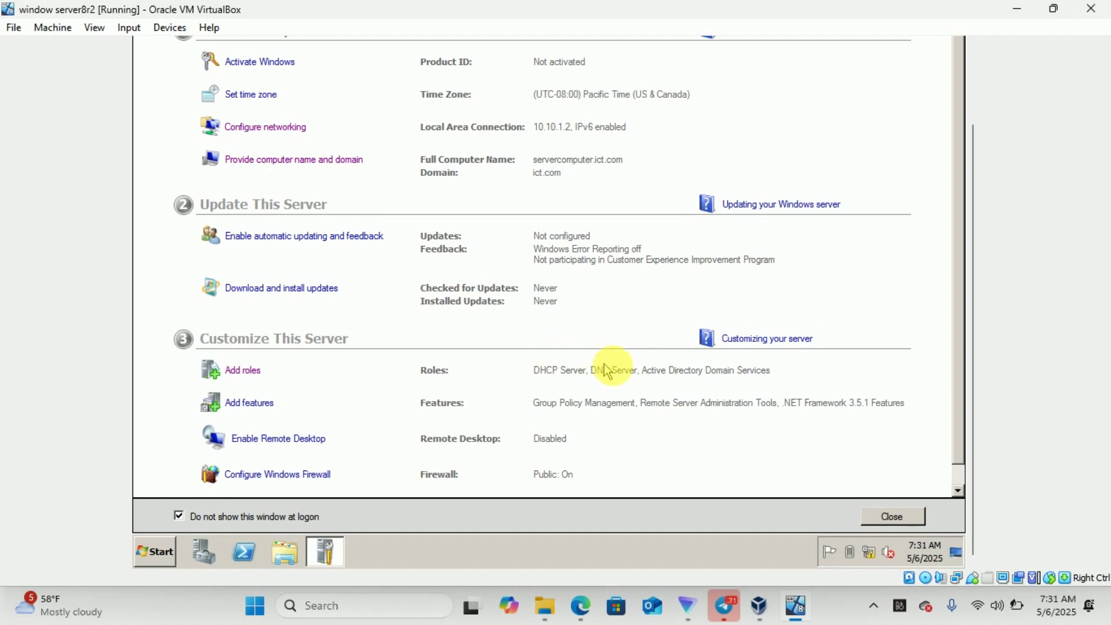
left_click(959, 488)
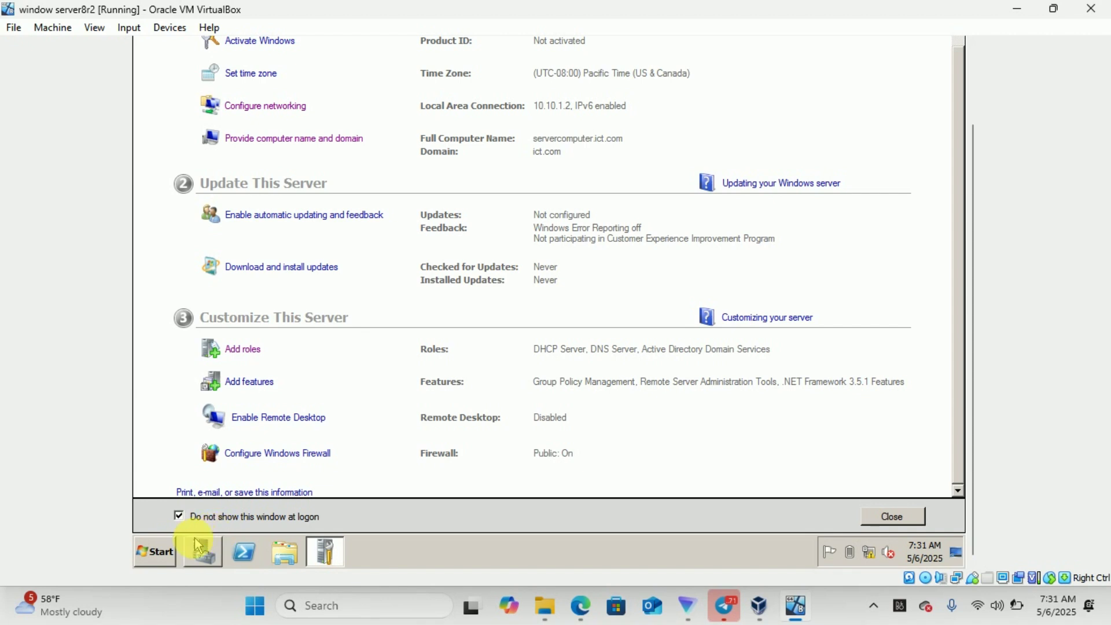
Restart the server from the Start menu, entering the comment 'd' in Shutdown Event Tracker
left_click(167, 556)
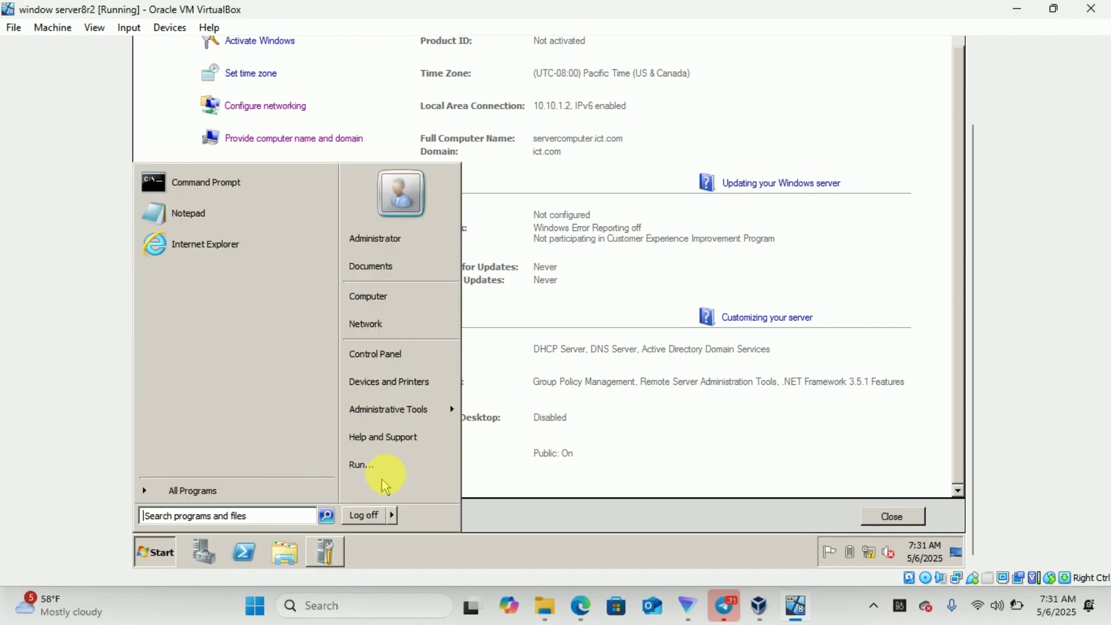
mouse_move(393, 514)
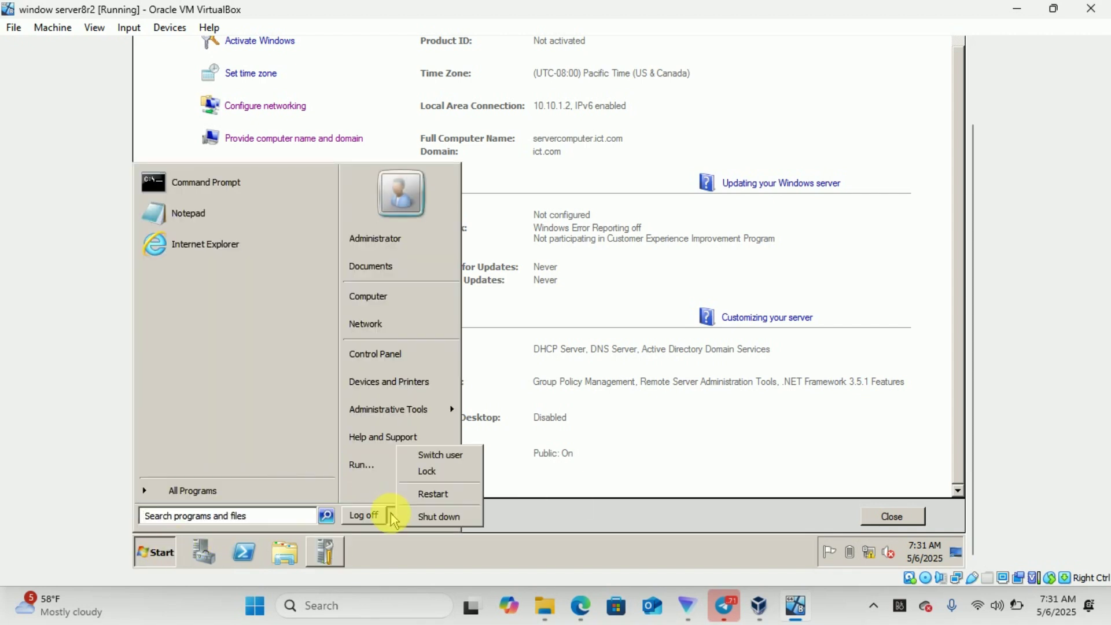
left_click(433, 495)
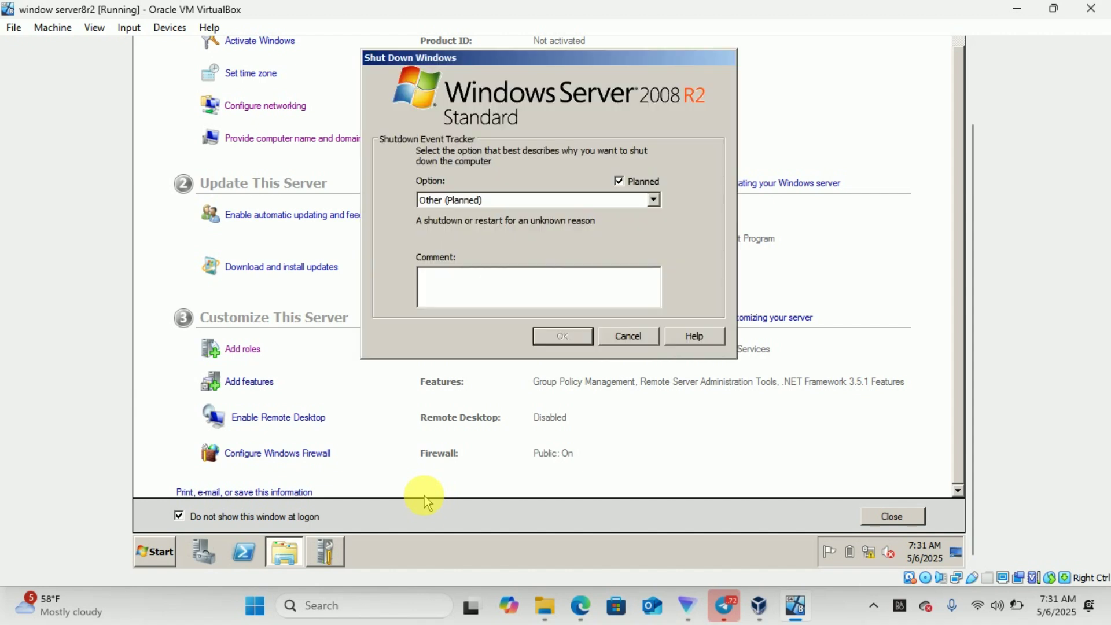
left_click(480, 292)
type("d")
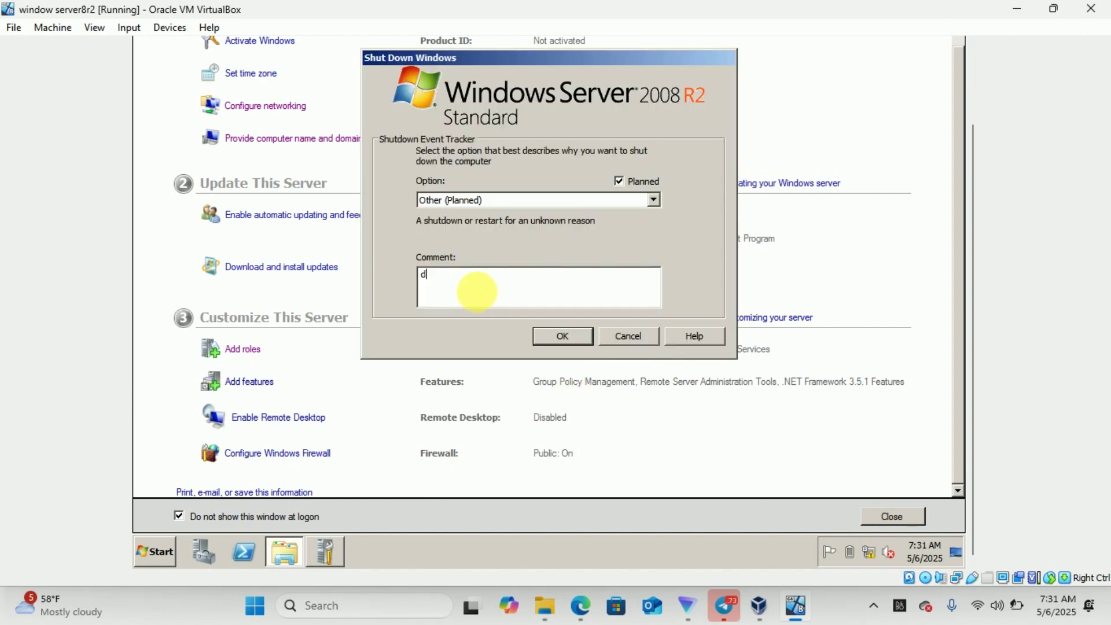
left_click(565, 337)
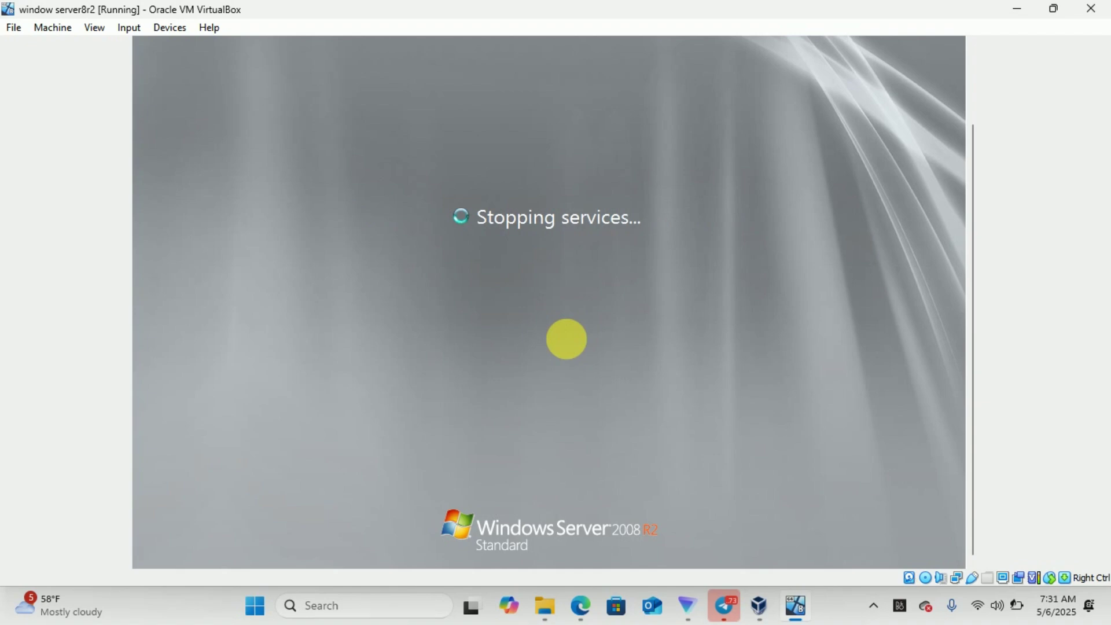
Minimize the TTLM folder, virtual machine and VirtualBox windows to reveal the desktop
mouse_move(547, 610)
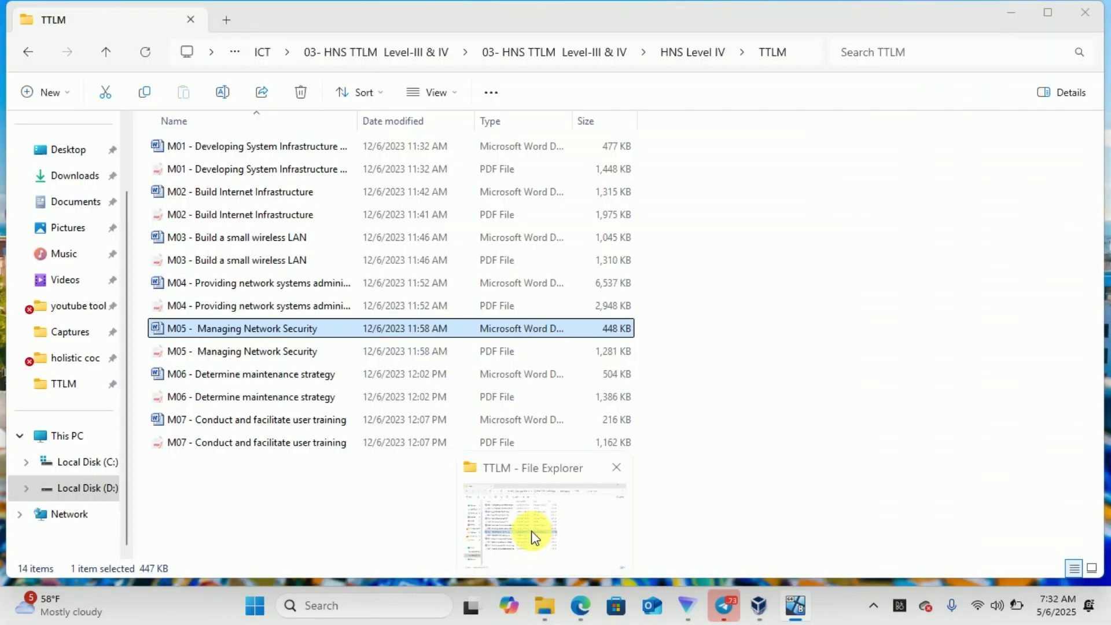
left_click(531, 530)
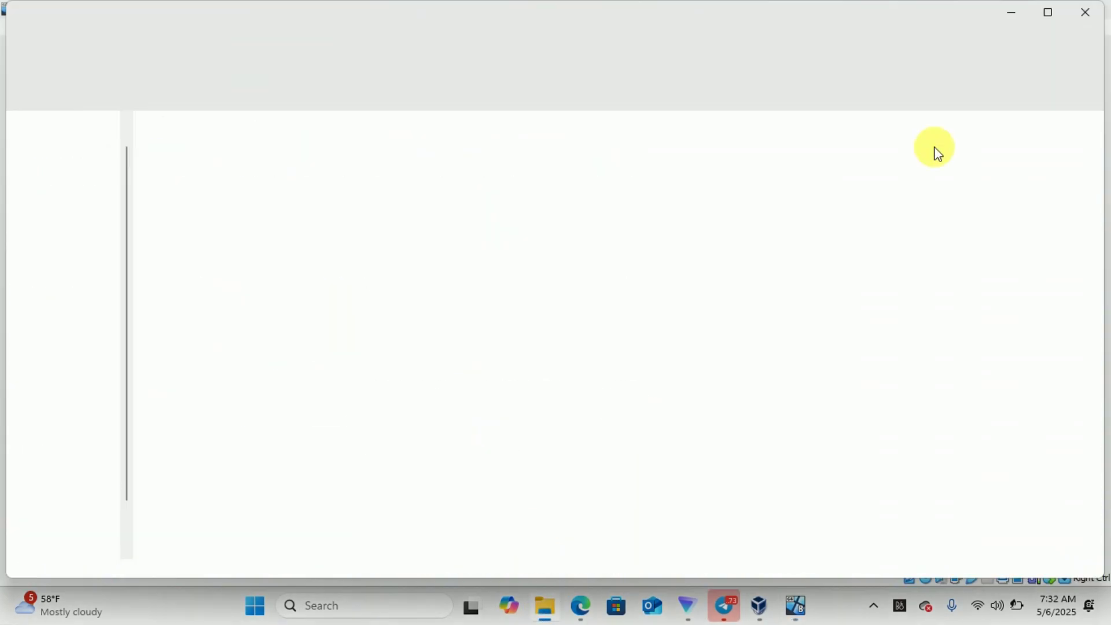
left_click(1008, 16)
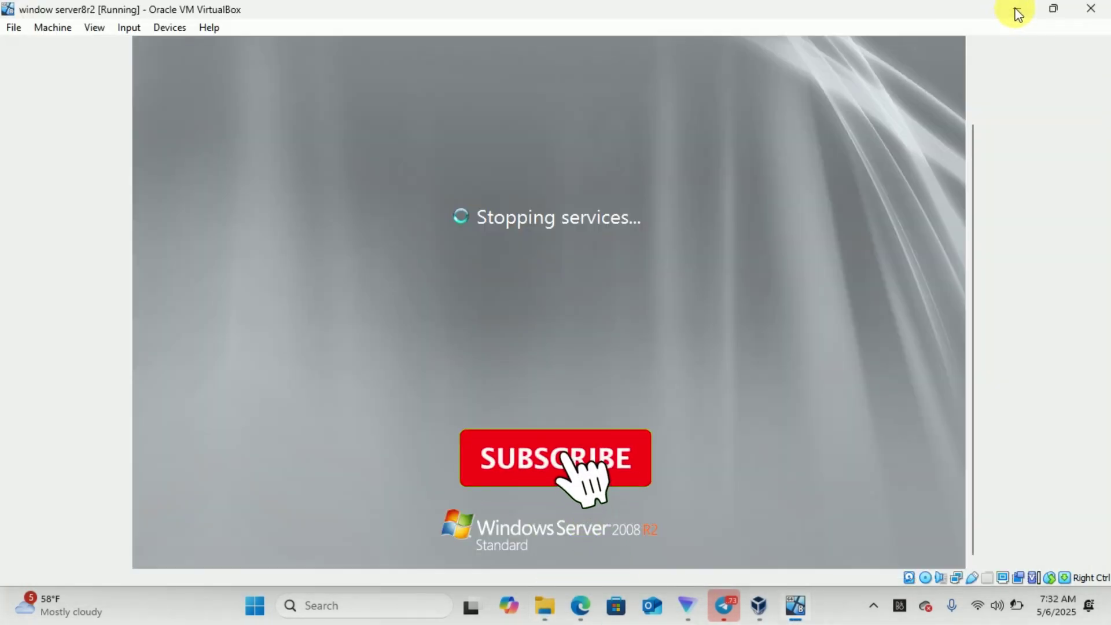
left_click(1017, 13)
left_click(1017, 12)
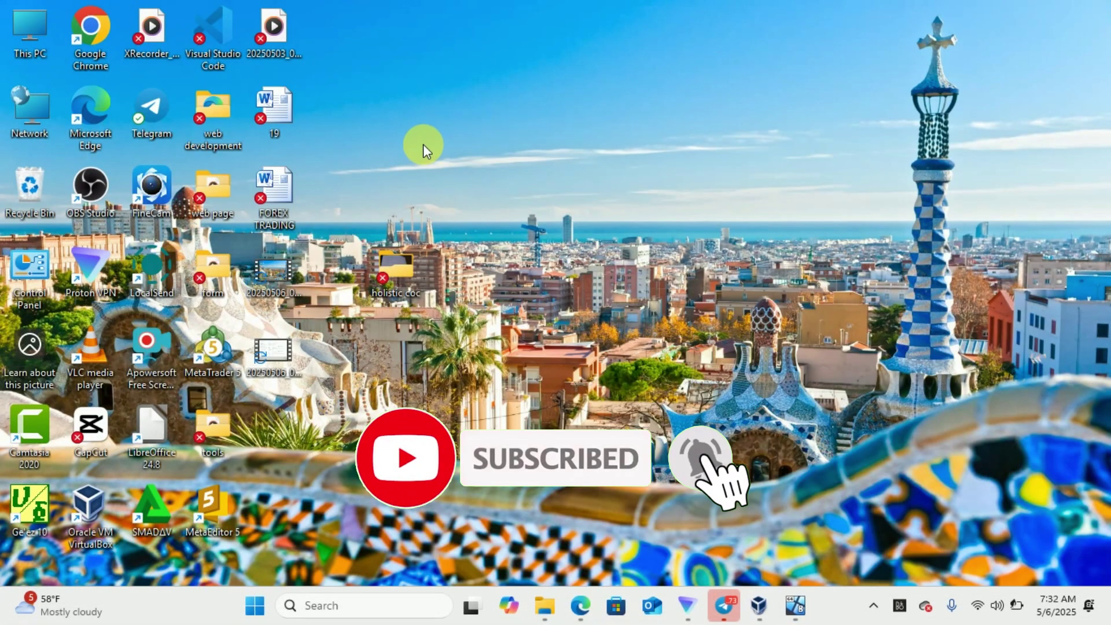
Open the holistic coc desktop folder and its first task photo
double_click(395, 263)
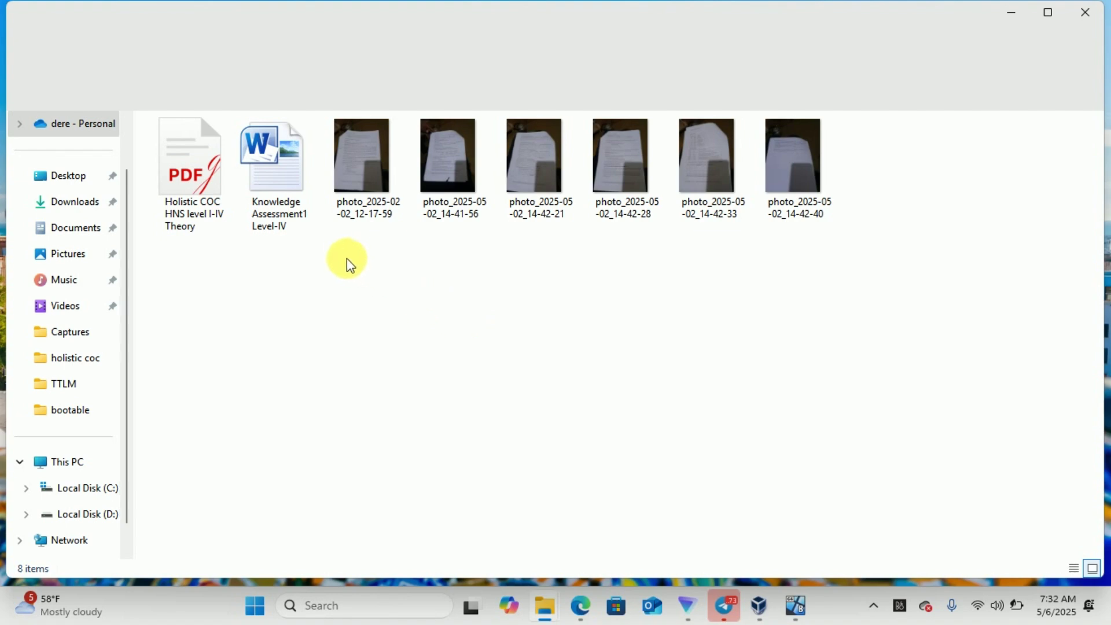
left_click(368, 172)
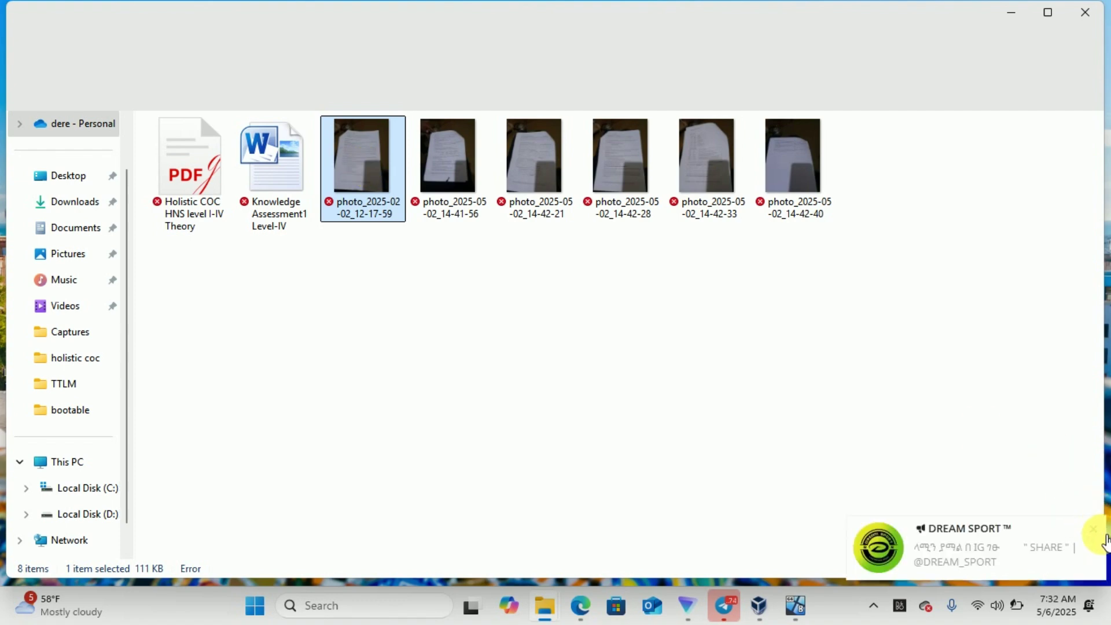
left_click(1097, 531)
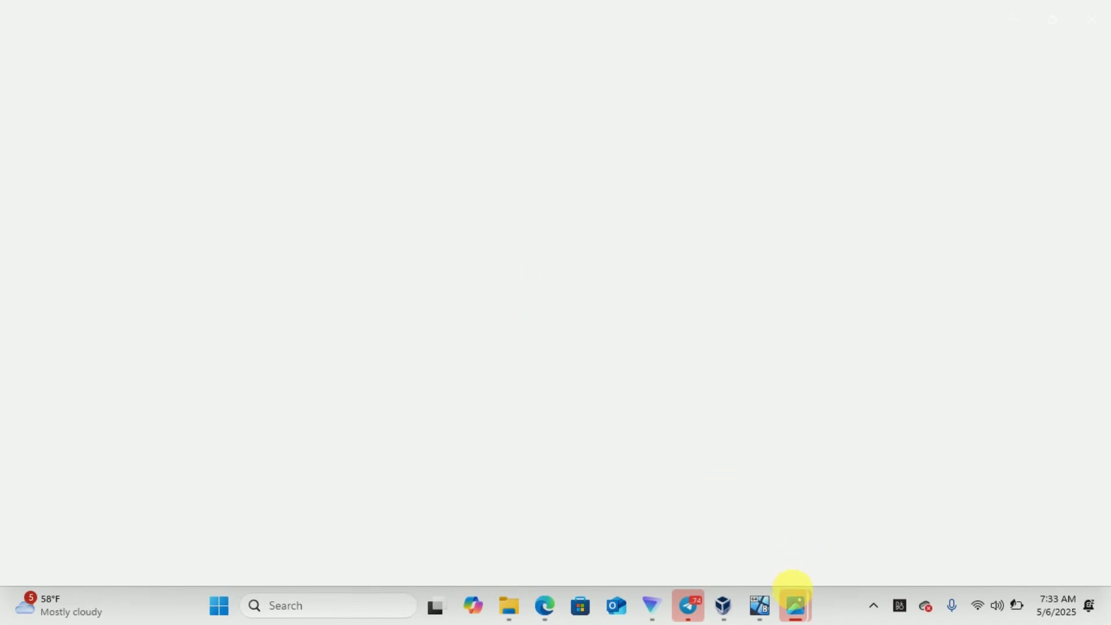
View the next task photo at 144% zoom, then return to the server virtual machine
mouse_move(798, 607)
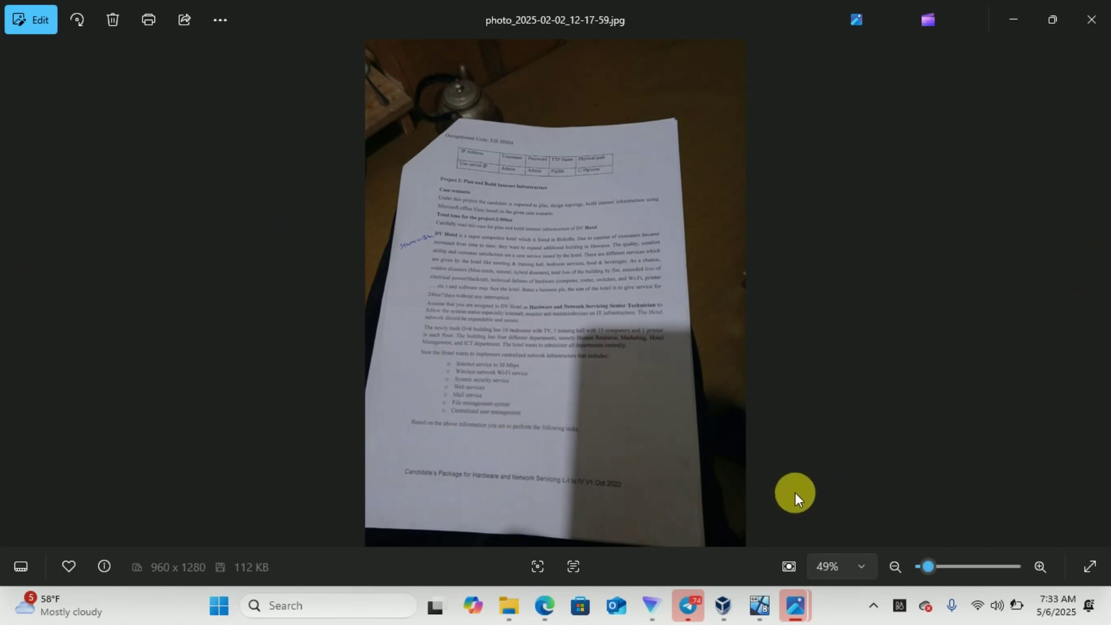
scroll(1096, 270, "up", 4)
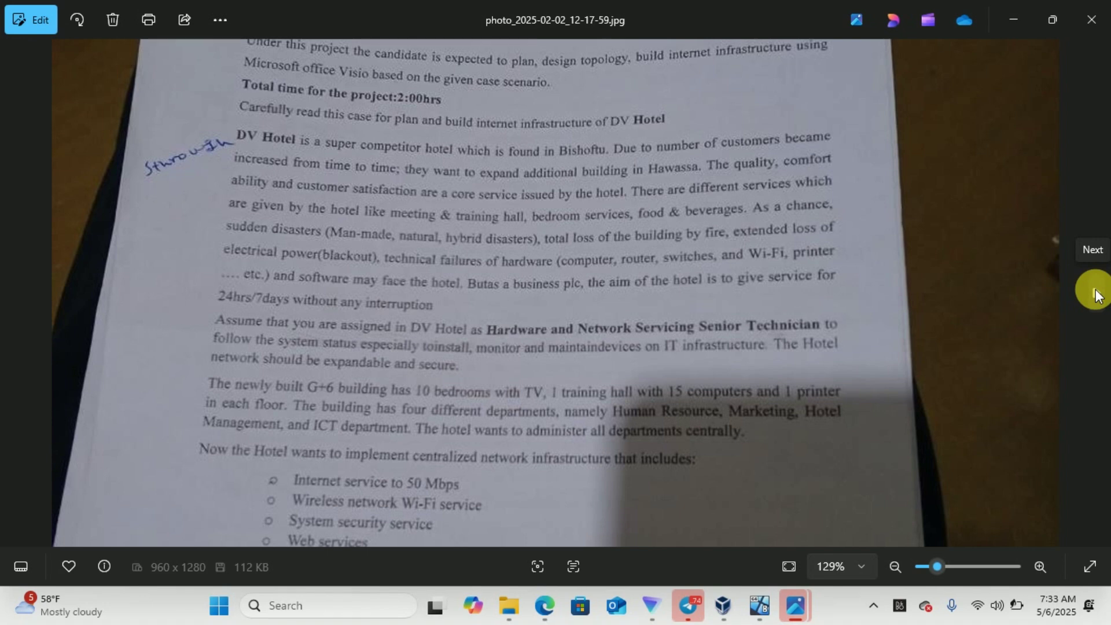
left_click(1096, 295)
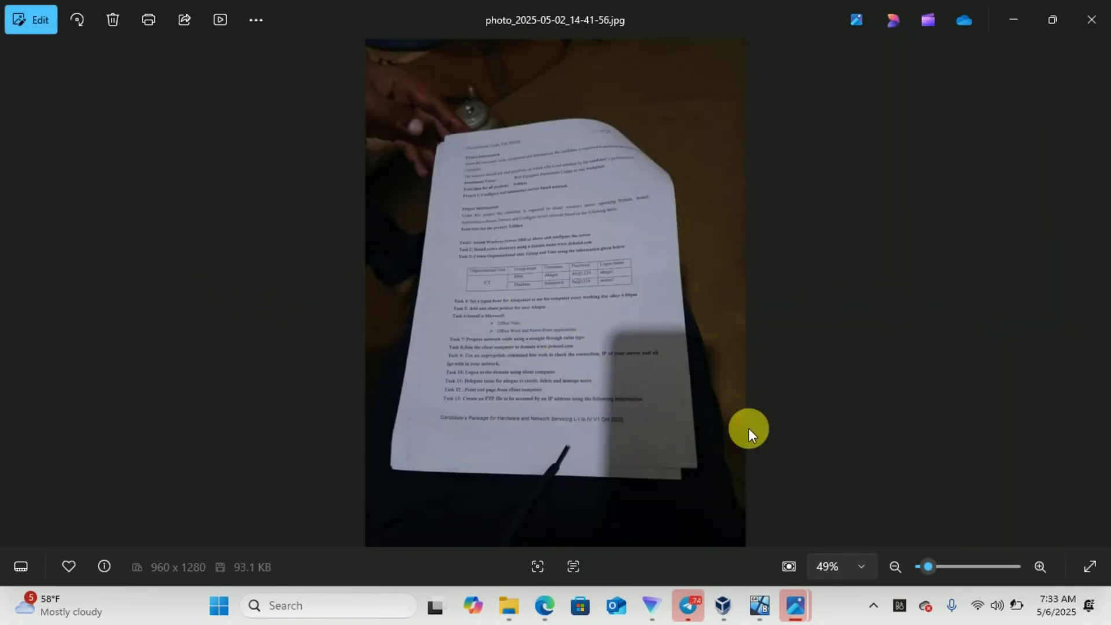
left_click(940, 564)
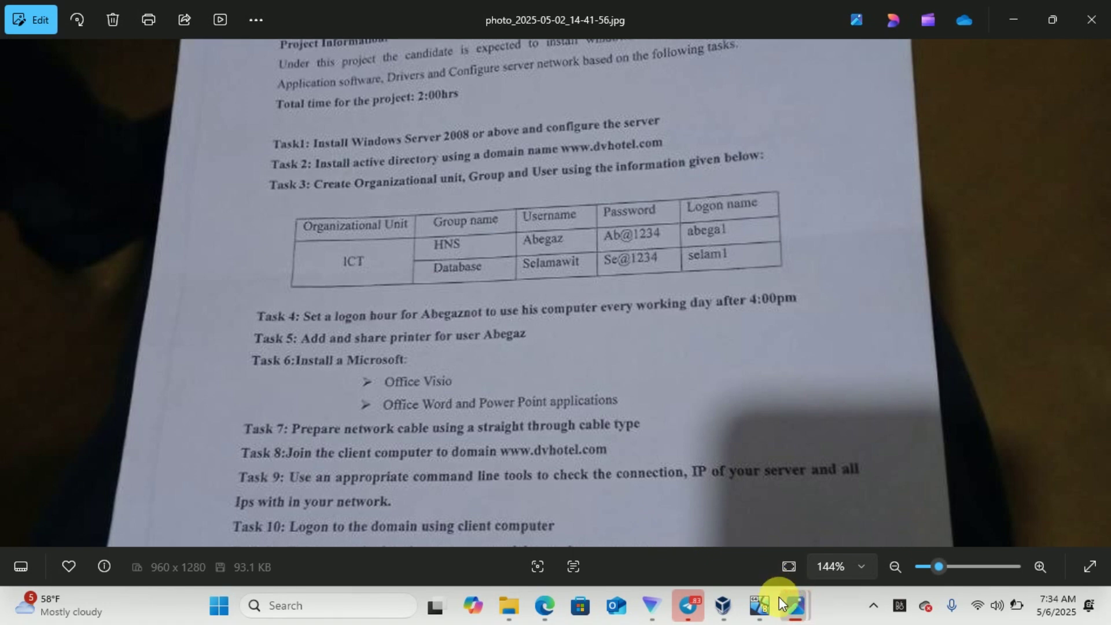
mouse_move(761, 605)
left_click(744, 527)
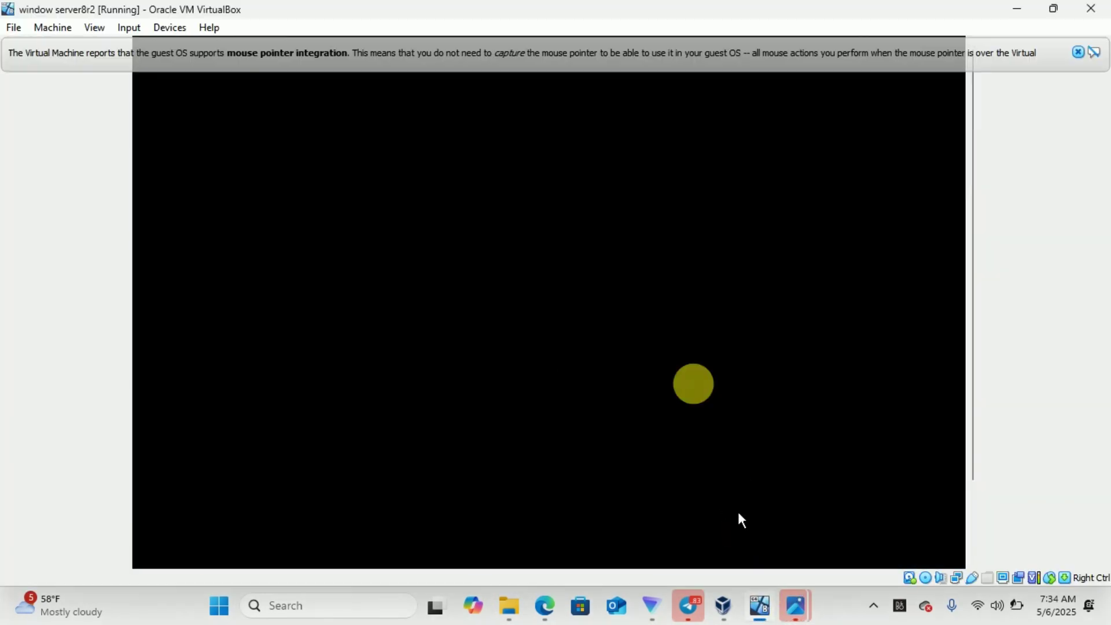
Dismiss the mouse integration notice and the chat notifications
left_click(1080, 53)
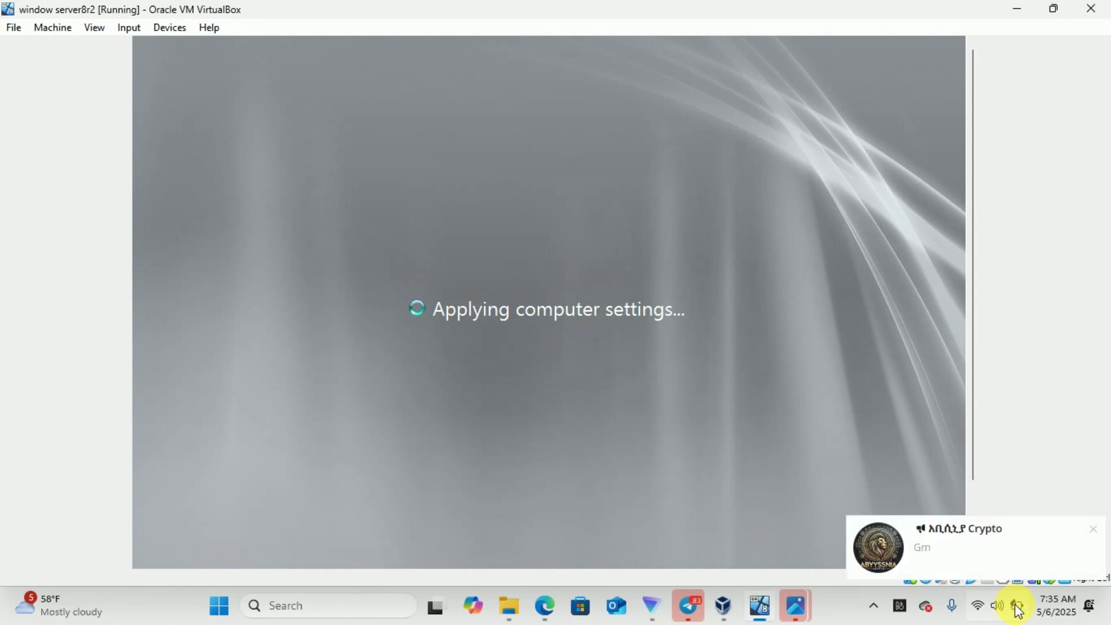
left_click(1094, 531)
left_click(1095, 534)
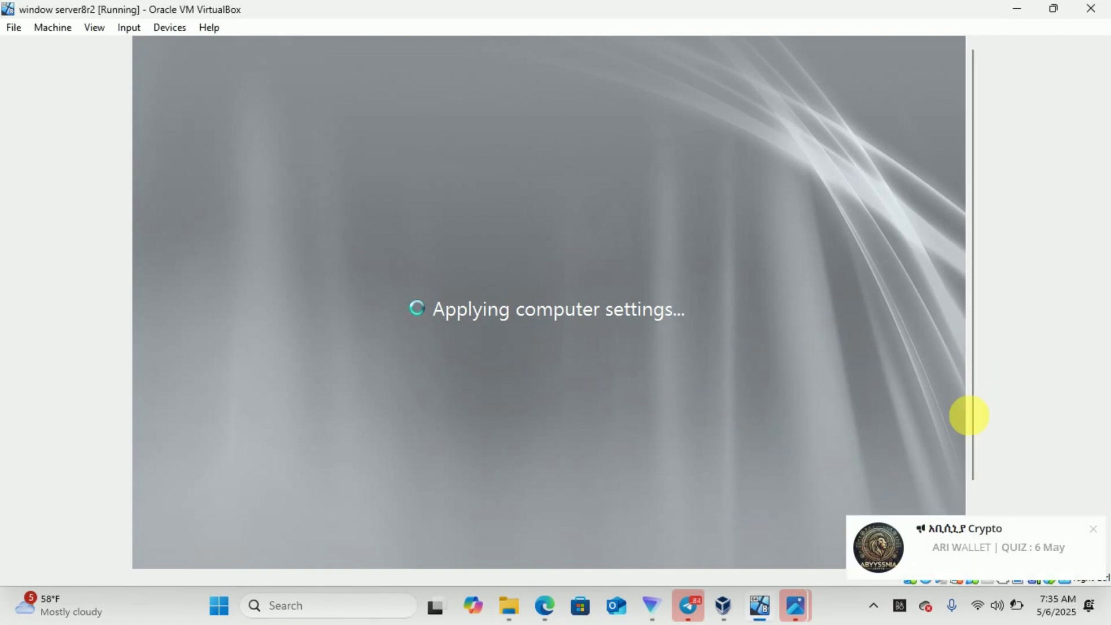
left_click(1093, 529)
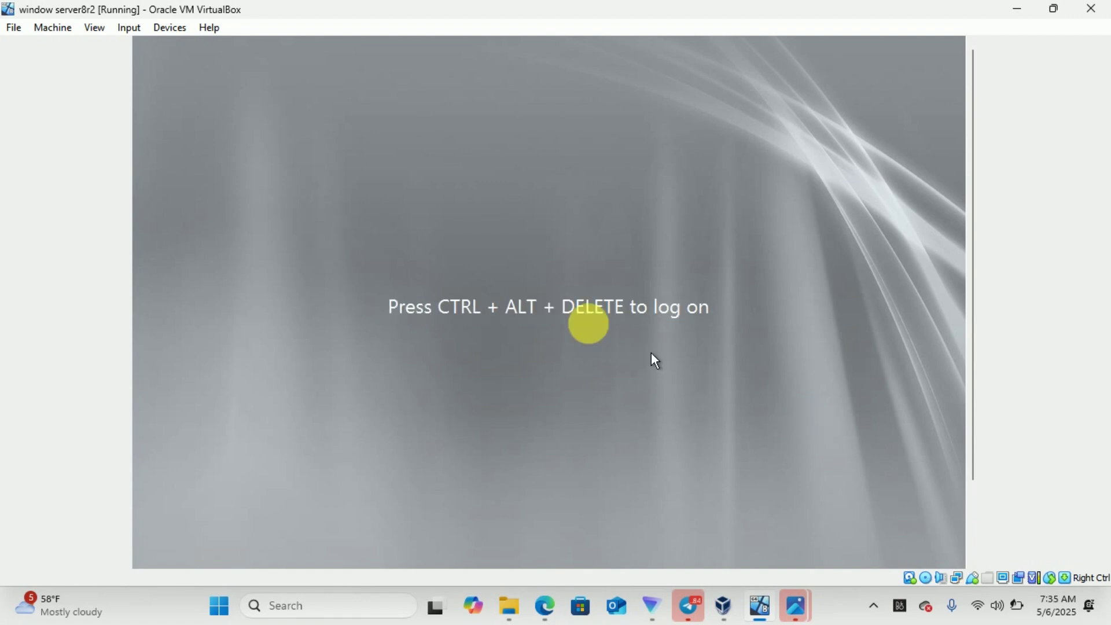
Send Ctrl-Alt-Del from the Input > Keyboard menu and log on with the administrator password
left_click(175, 29)
mouse_move(135, 27)
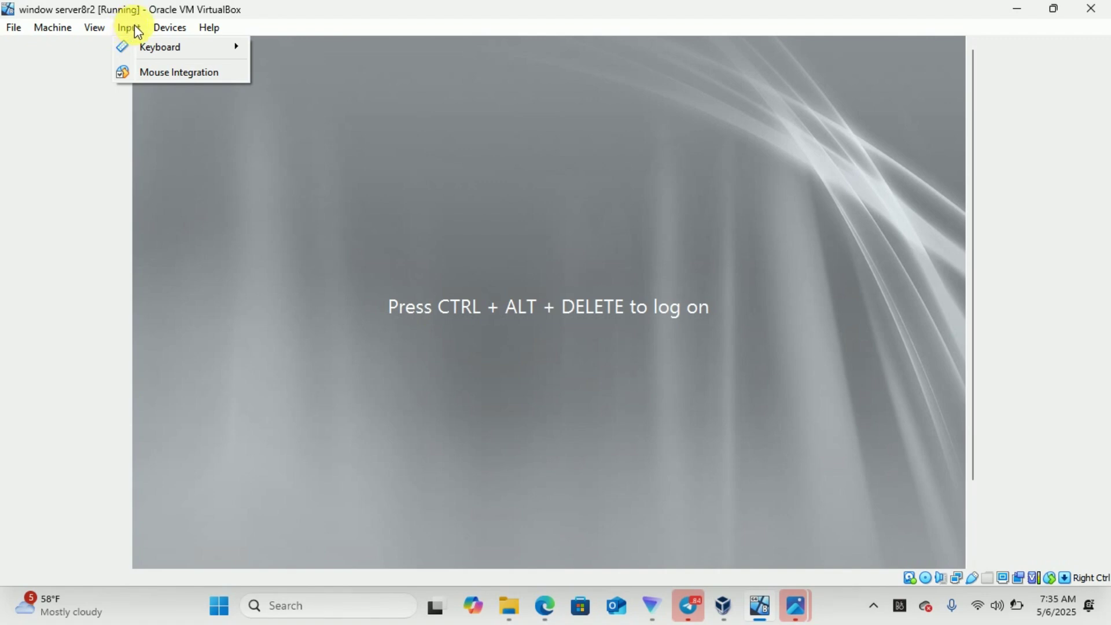
mouse_move(224, 45)
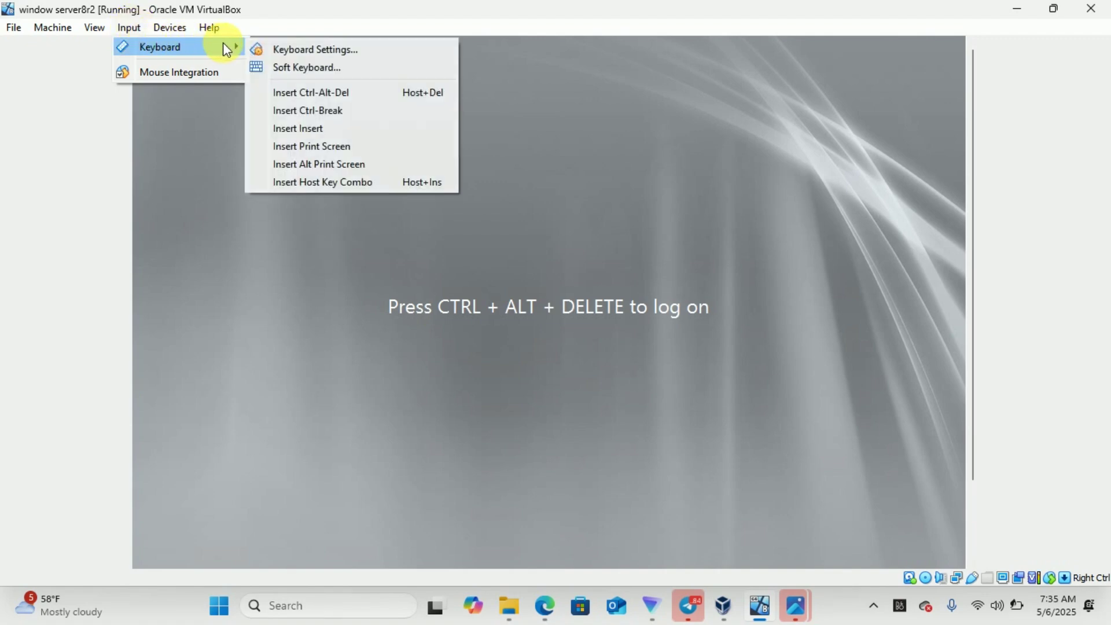
left_click(305, 93)
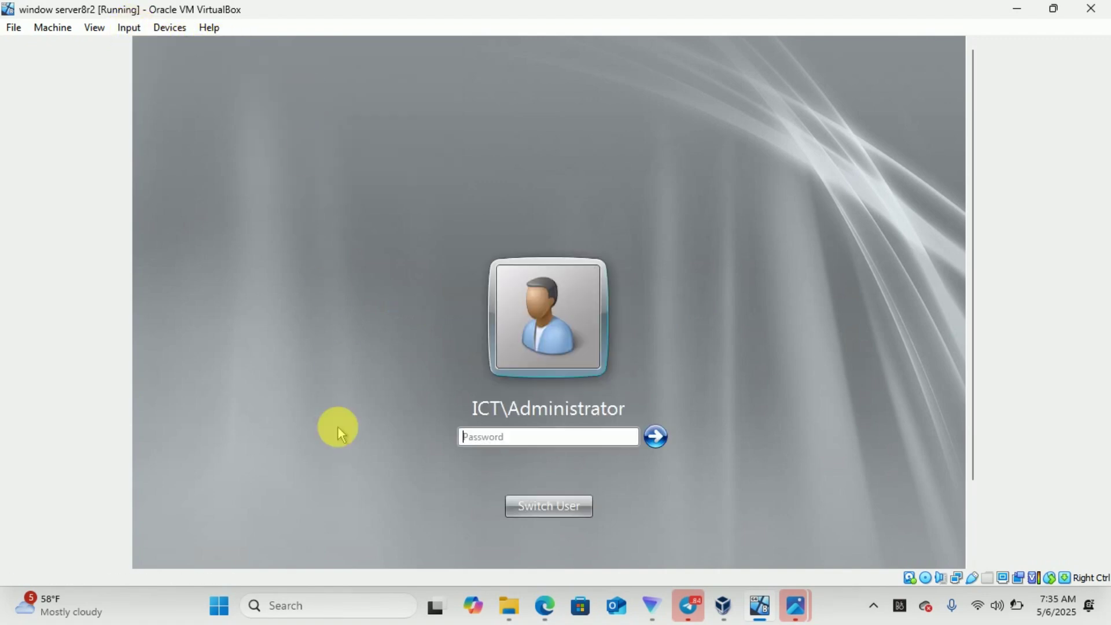
type("•••")
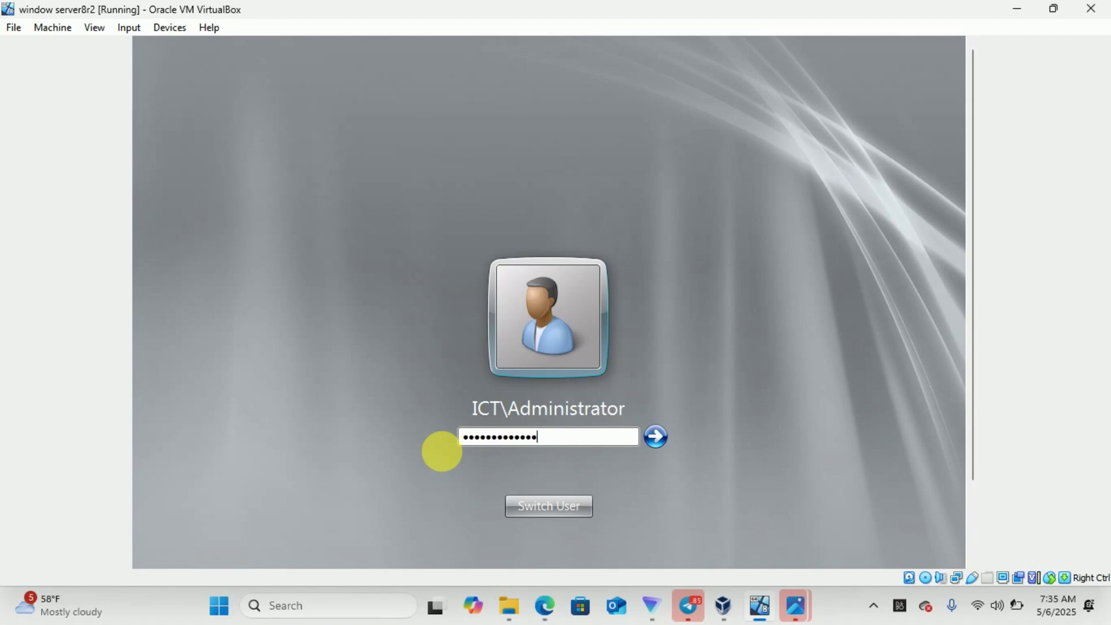
key("Return")
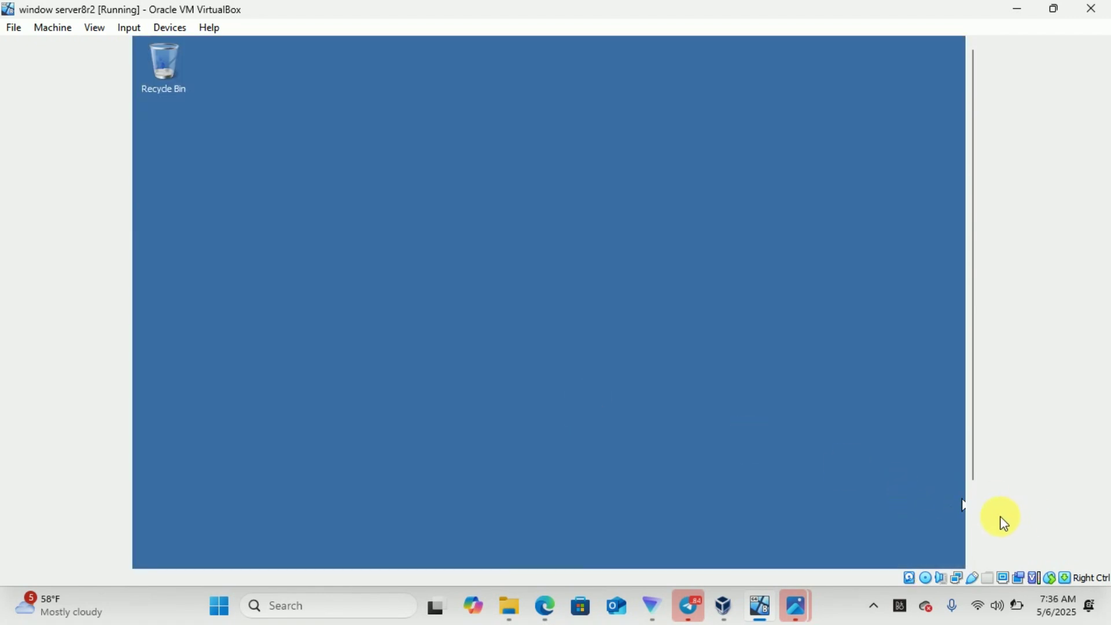
left_click(975, 518)
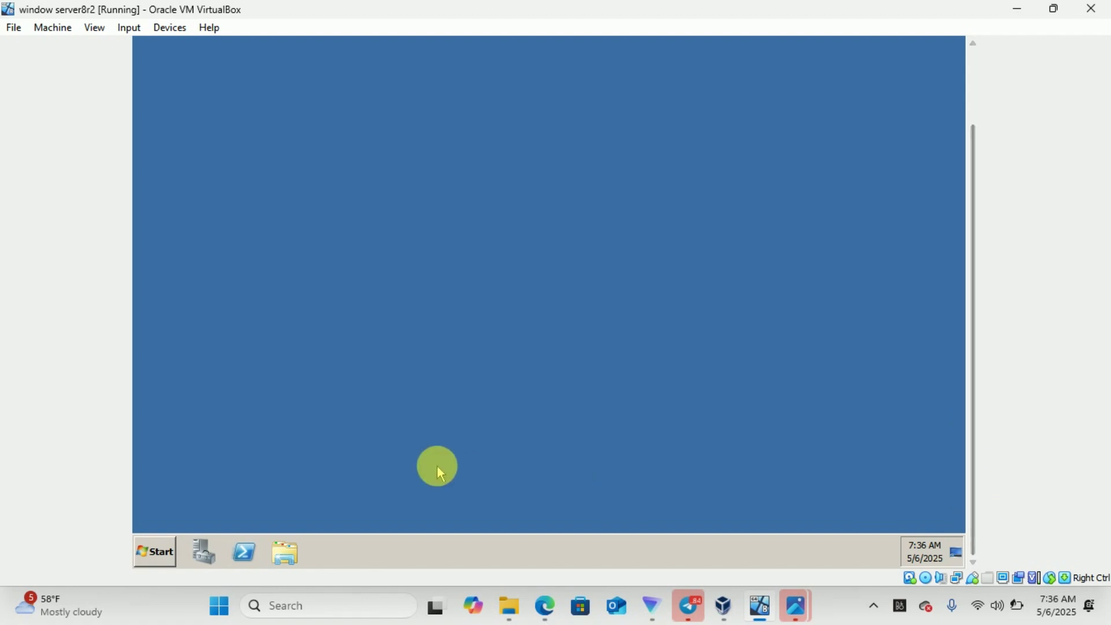
left_click(974, 90)
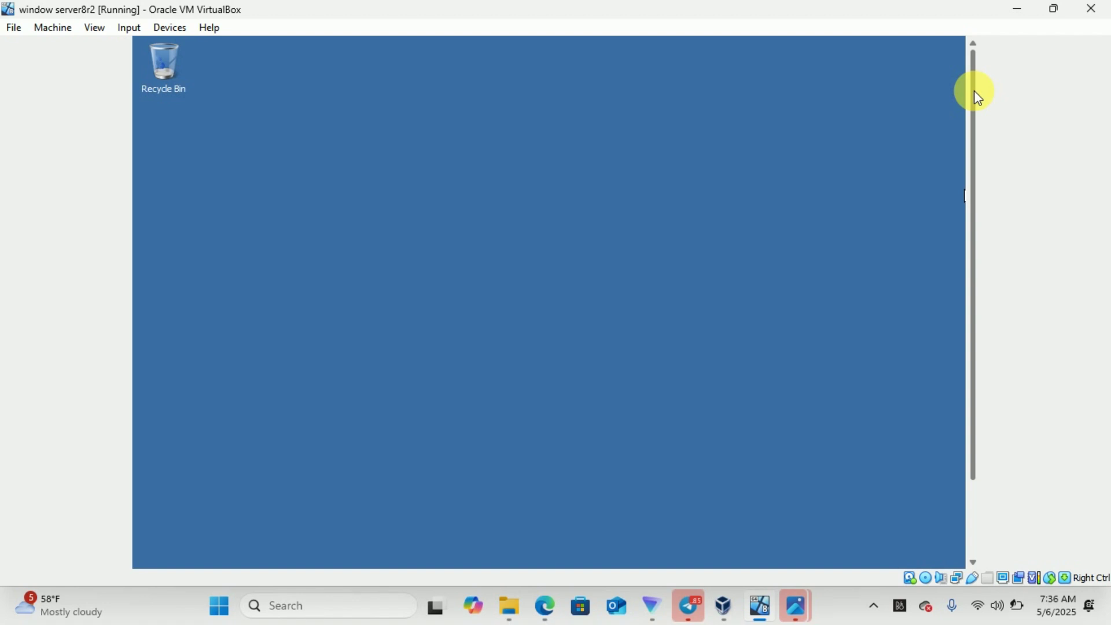
Bring the second task photo with the ICT OU group and user table to the front
mouse_move(786, 621)
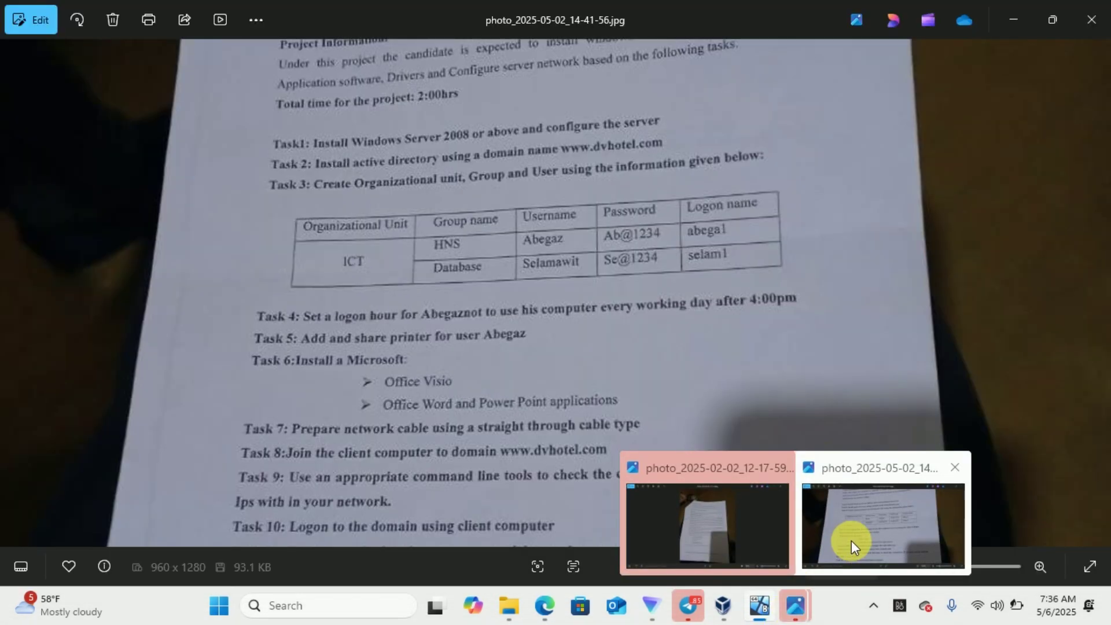
left_click(852, 540)
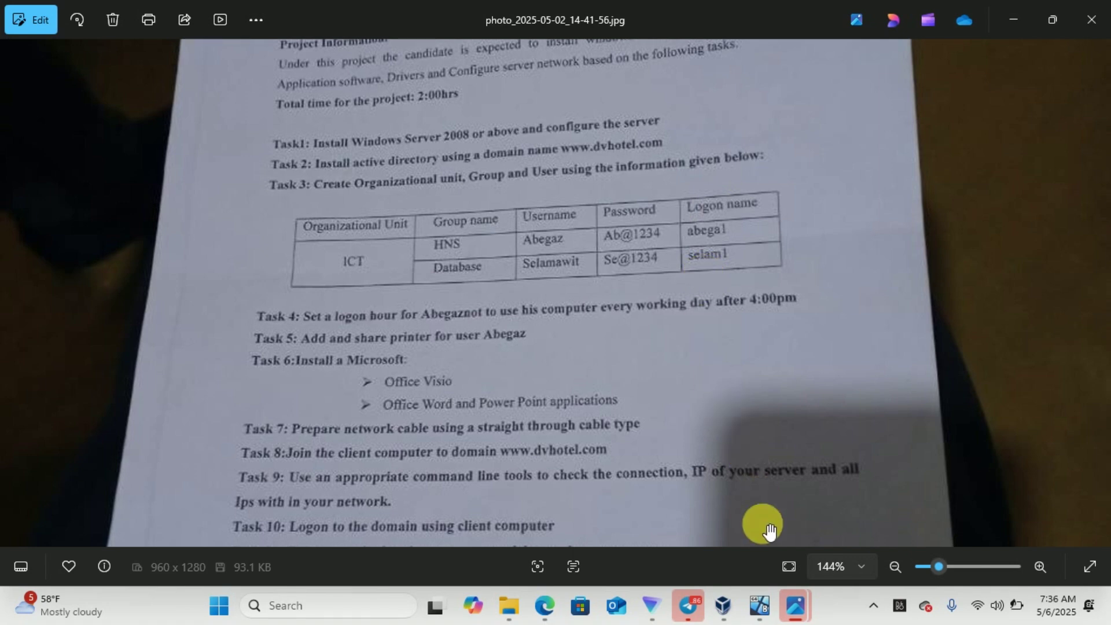
Return to the server virtual machine and close Server Manager
mouse_move(759, 606)
left_click(743, 531)
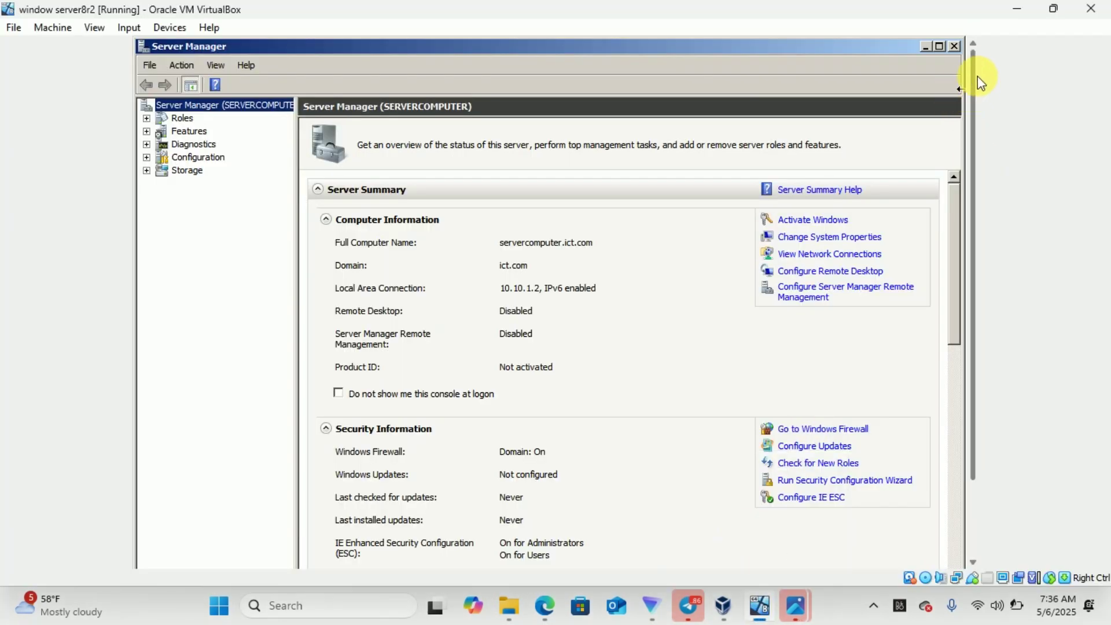
left_click(955, 47)
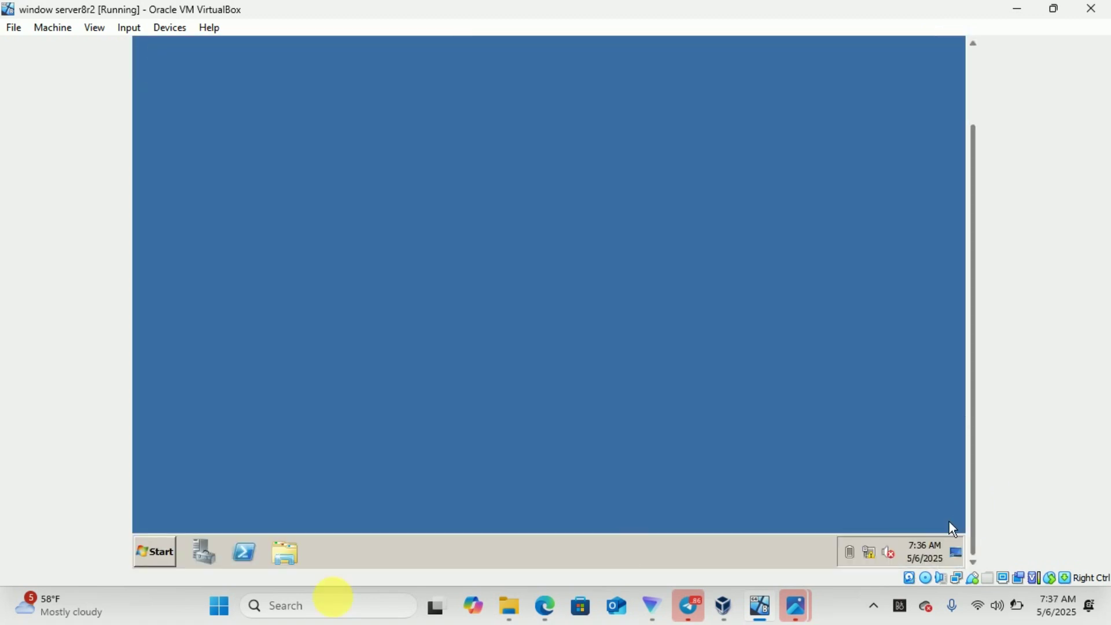
left_click(156, 554)
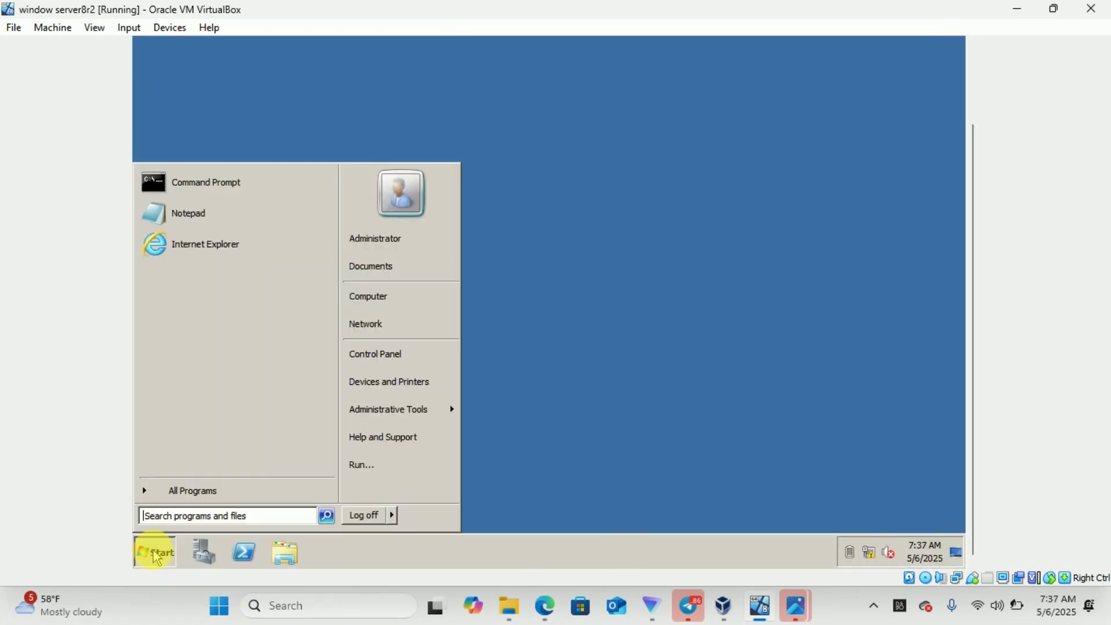
left_click(172, 514)
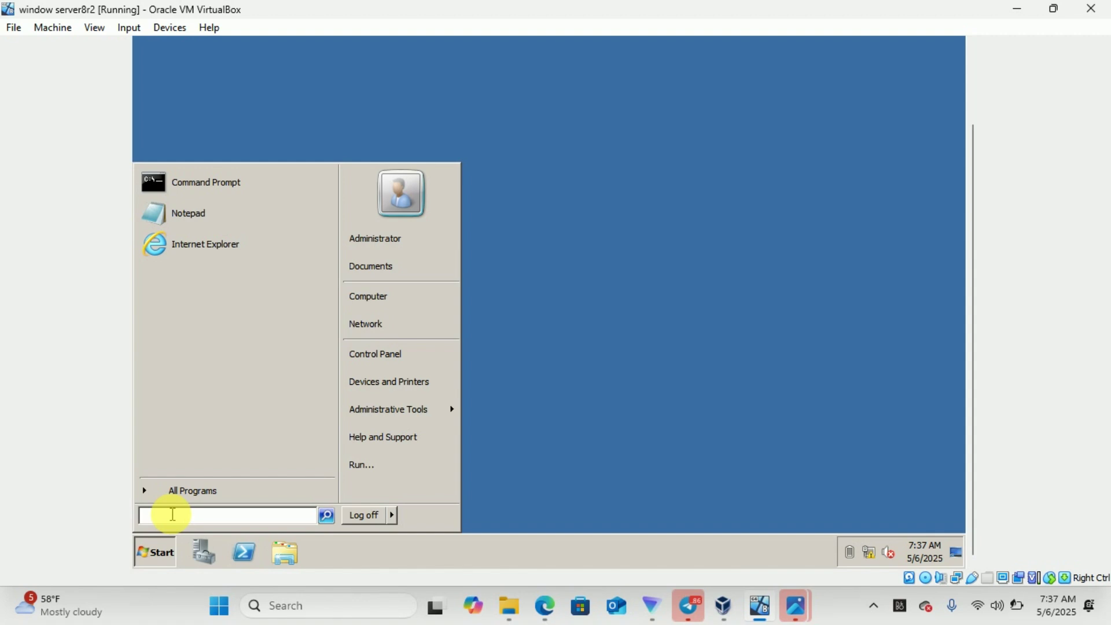
type("o")
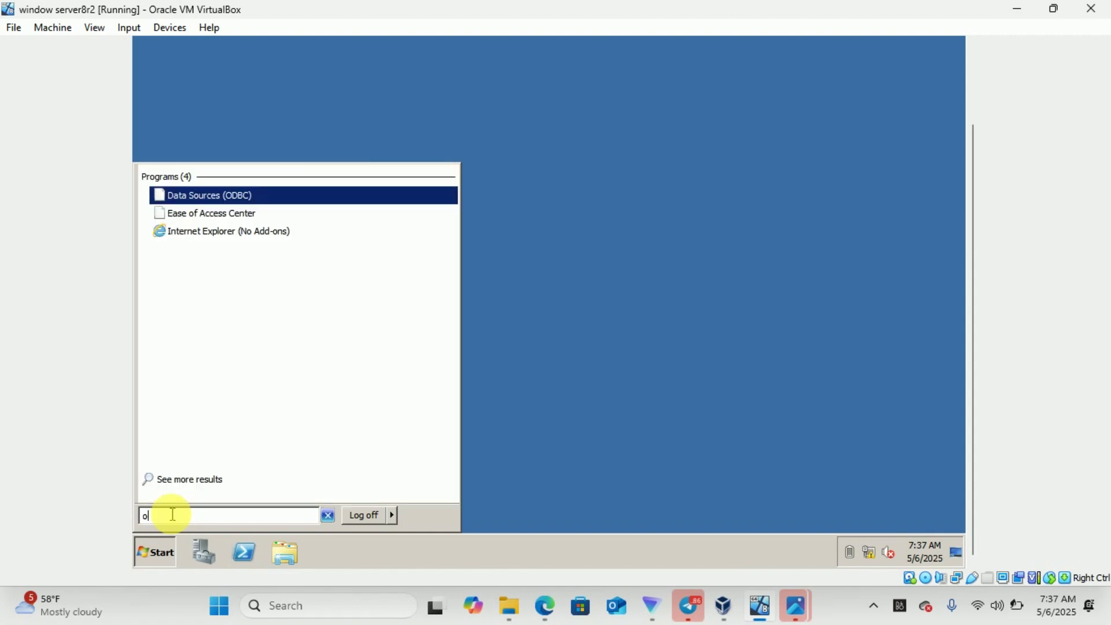
key("BackSpace")
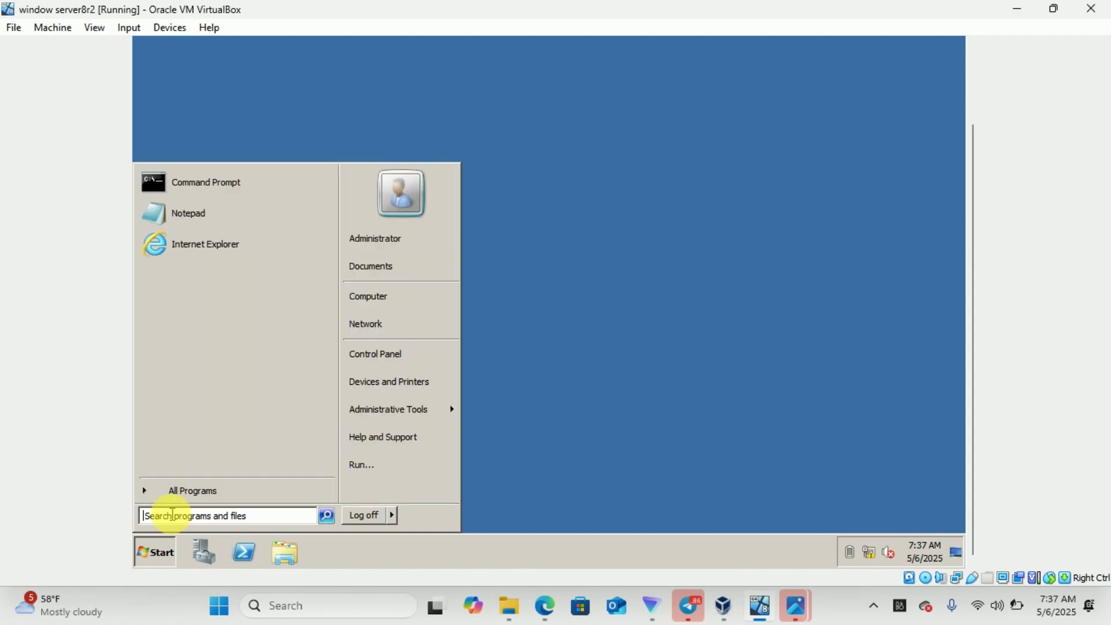
left_click(588, 428)
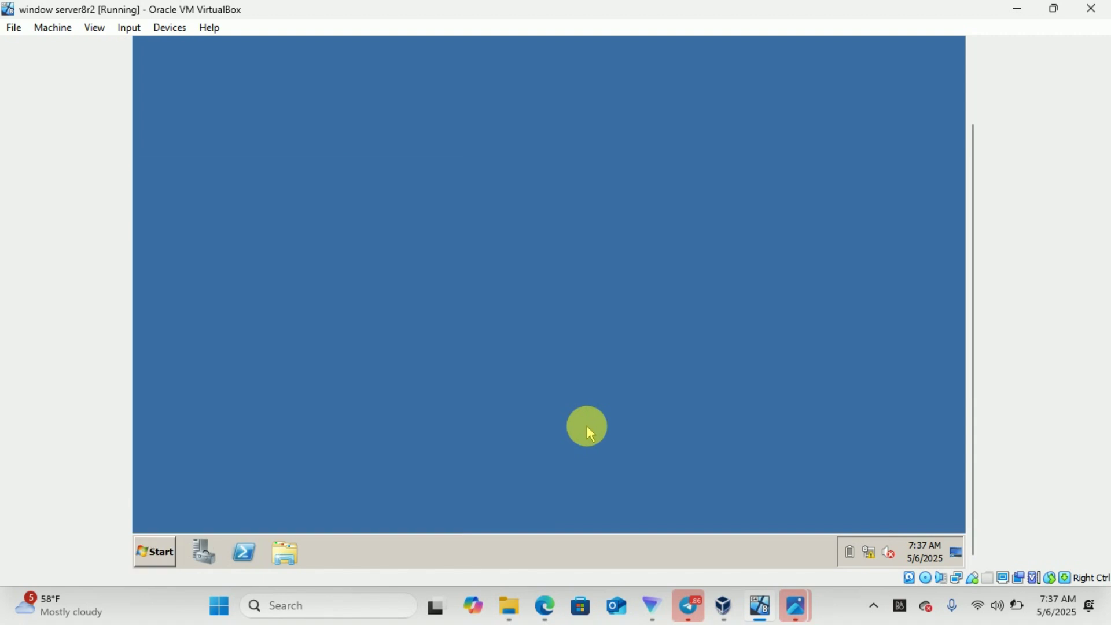
left_click(975, 109)
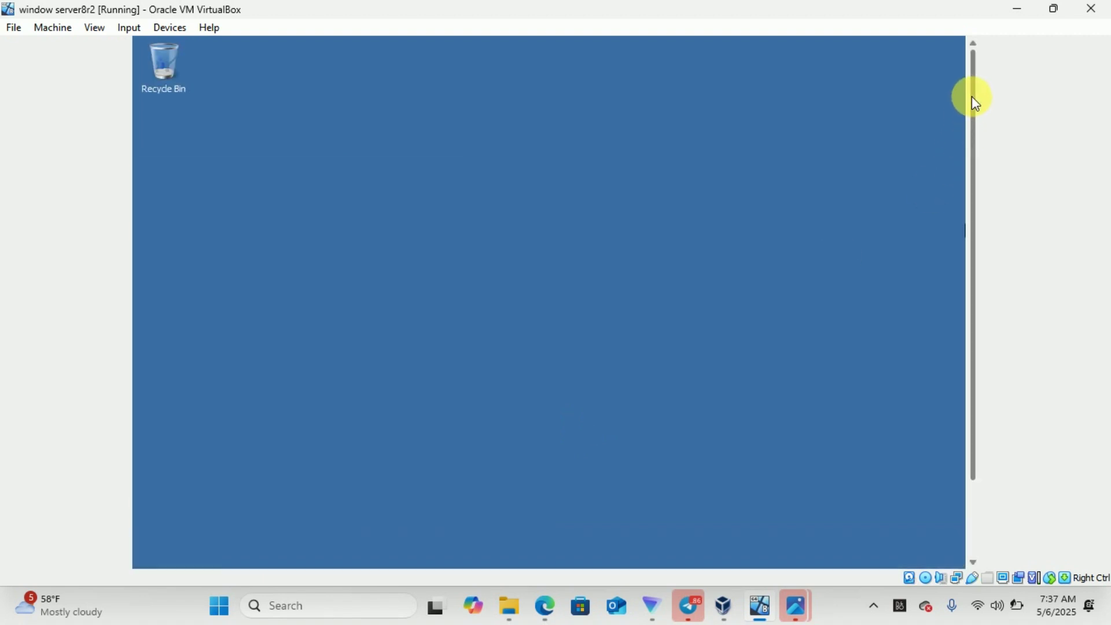
left_click(972, 517)
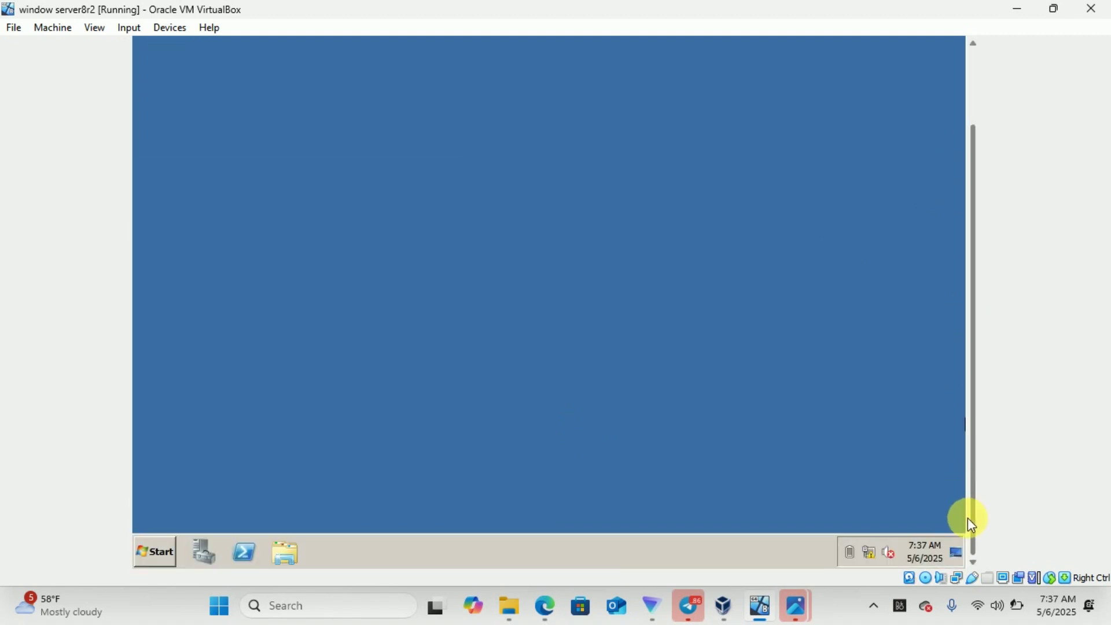
Launch Active Directory Users and Computers from the Start menu and maximize it
left_click(162, 547)
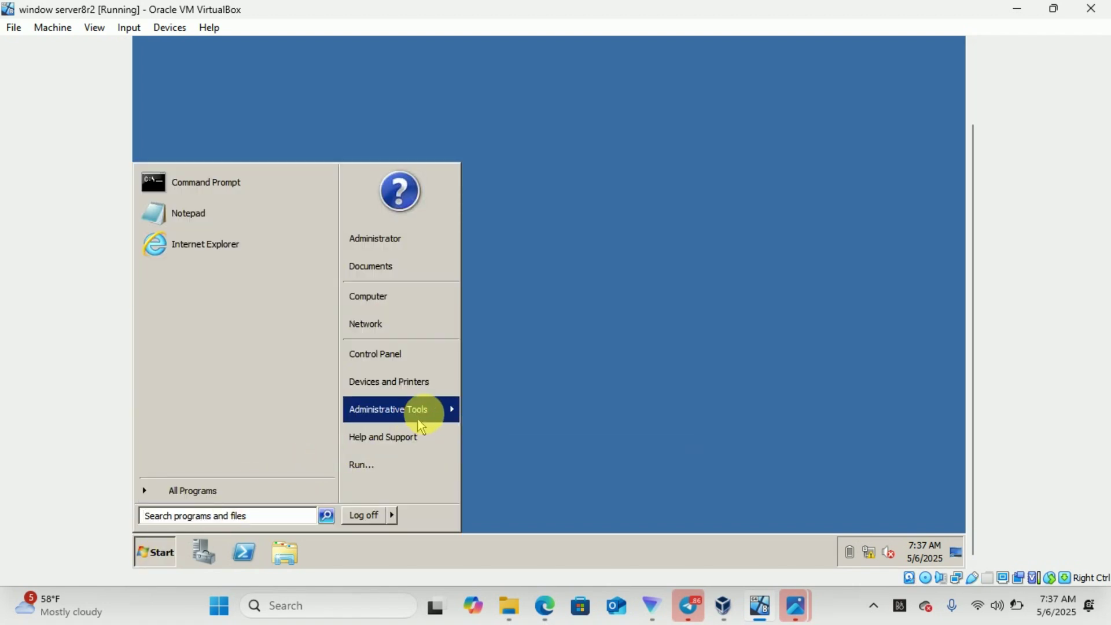
mouse_move(454, 409)
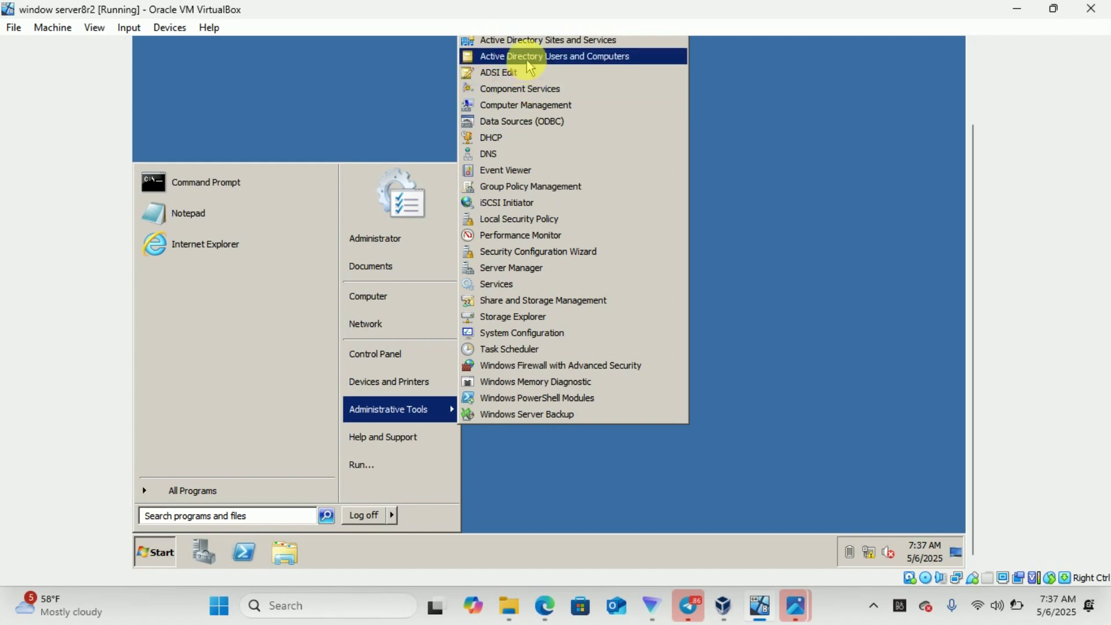
left_click(600, 64)
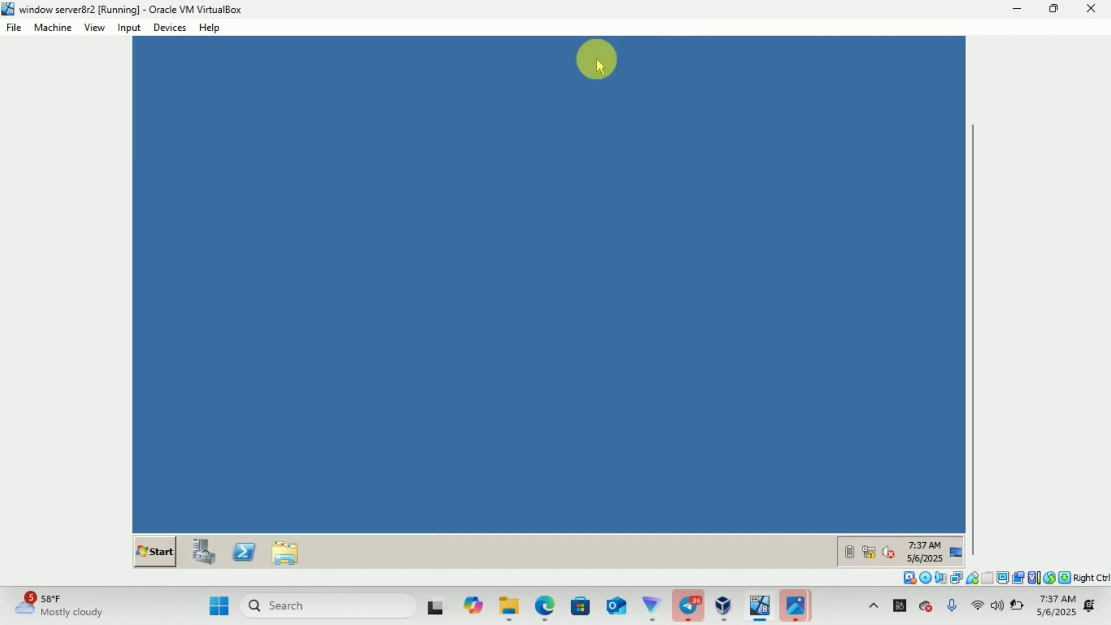
left_click(973, 72)
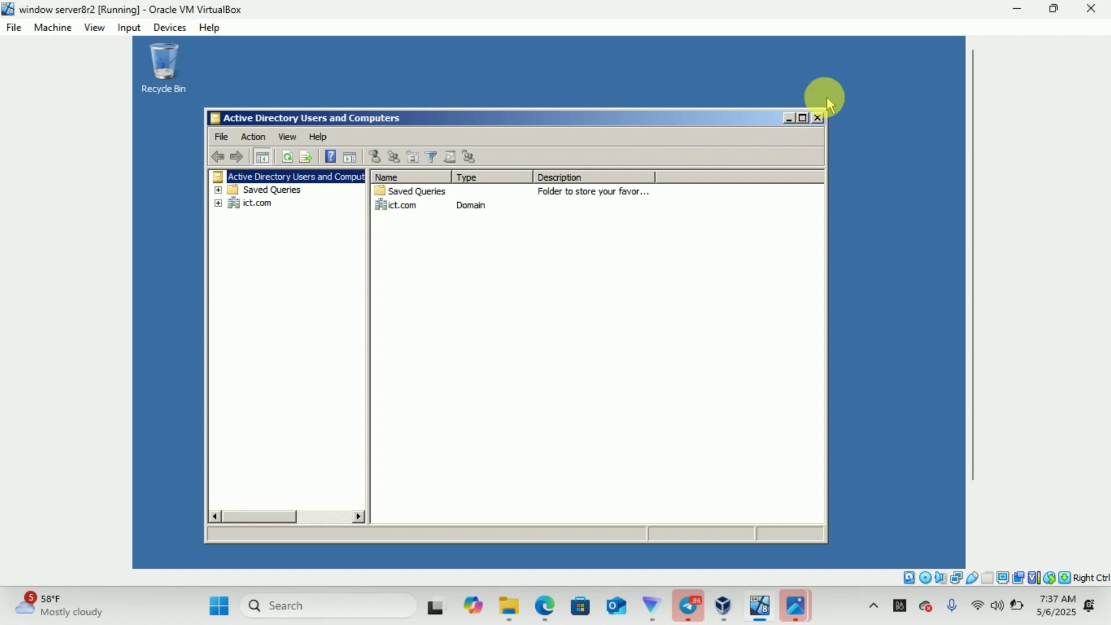
left_click(803, 118)
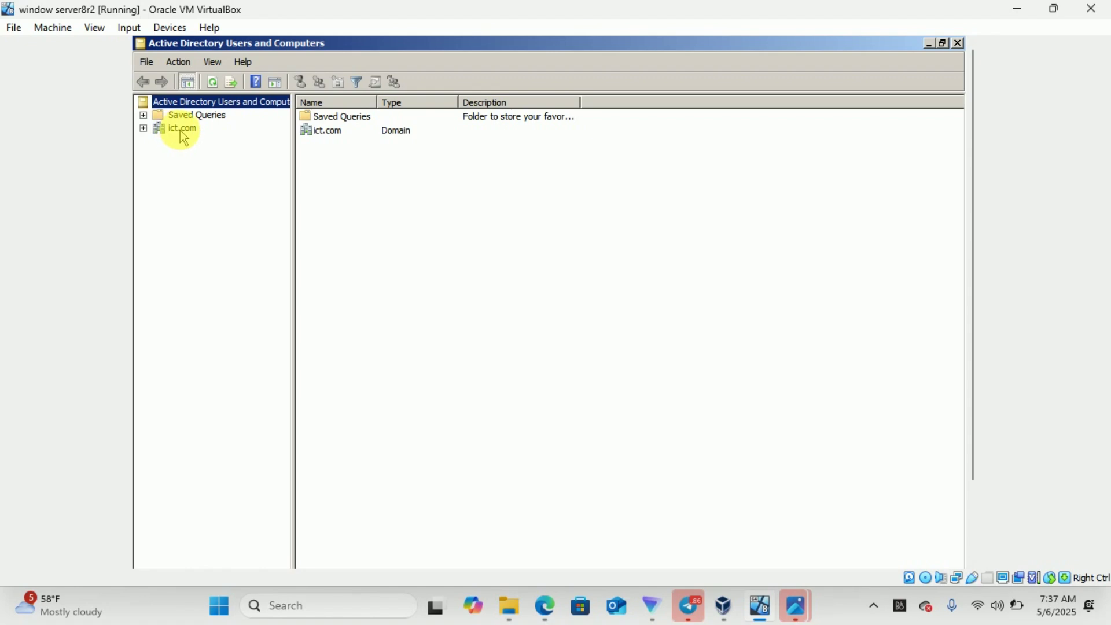
Expand ict.com and add an organizational unit named ICT directly under it
left_click(144, 129)
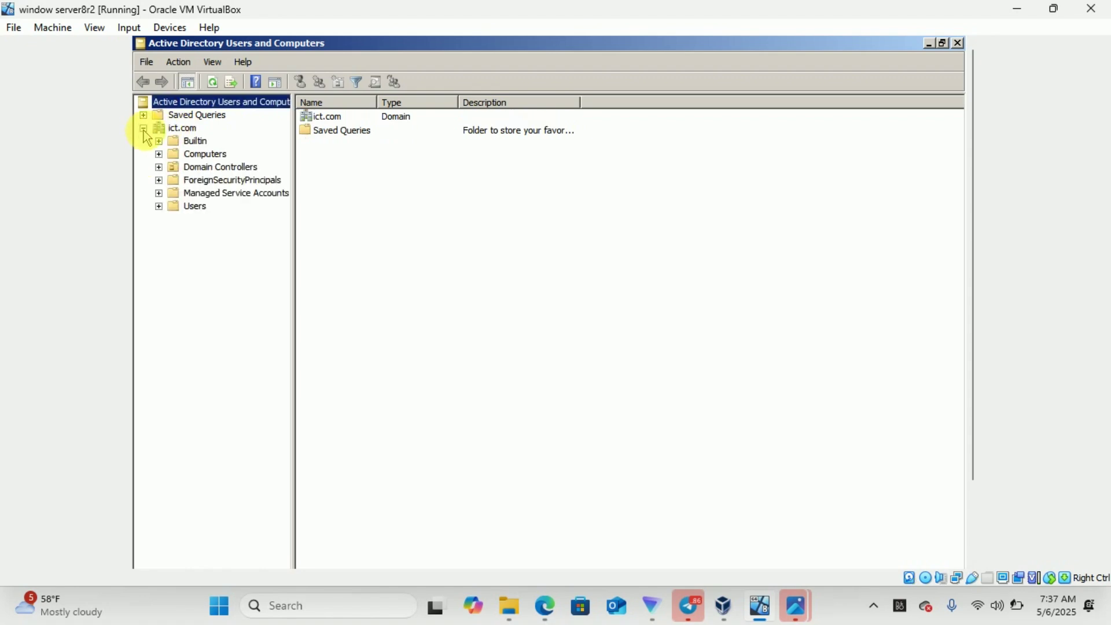
left_click(179, 129)
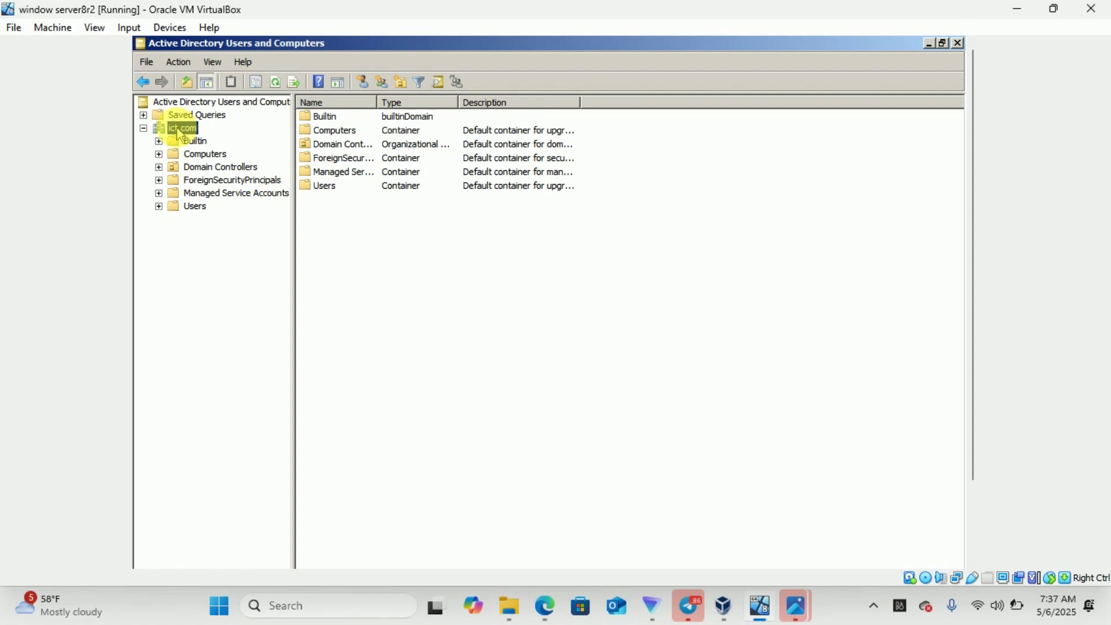
right_click(180, 133)
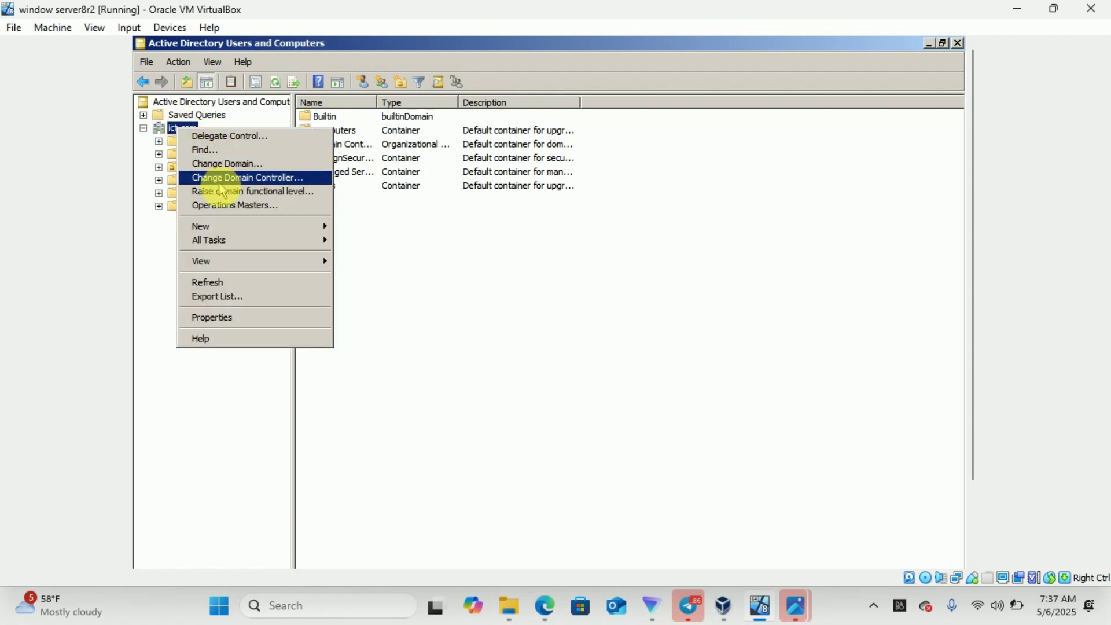
mouse_move(243, 228)
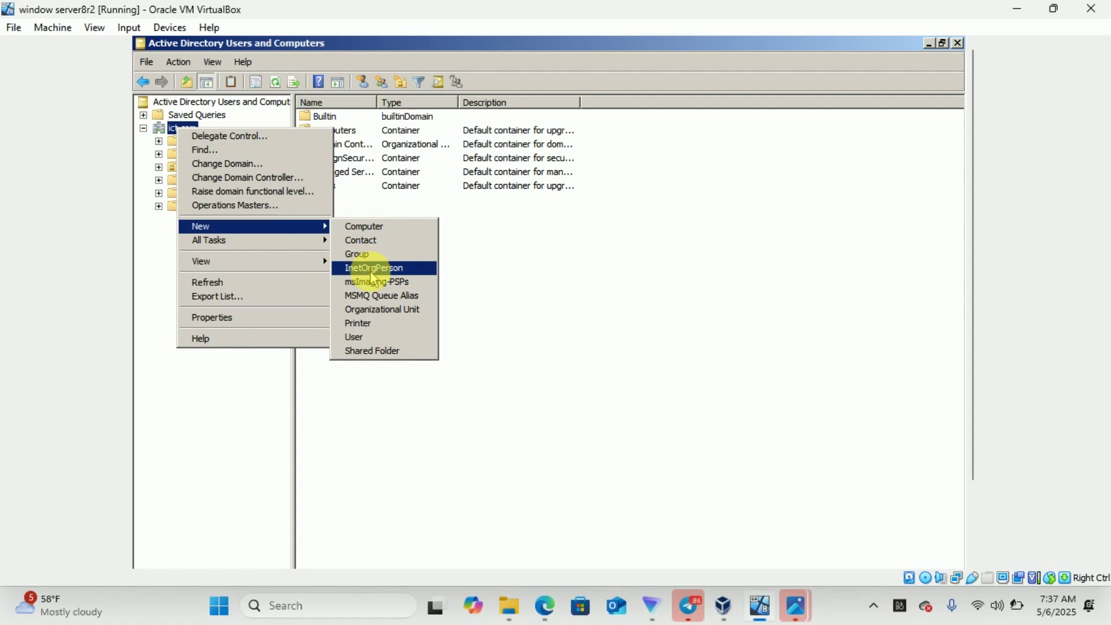
left_click(393, 313)
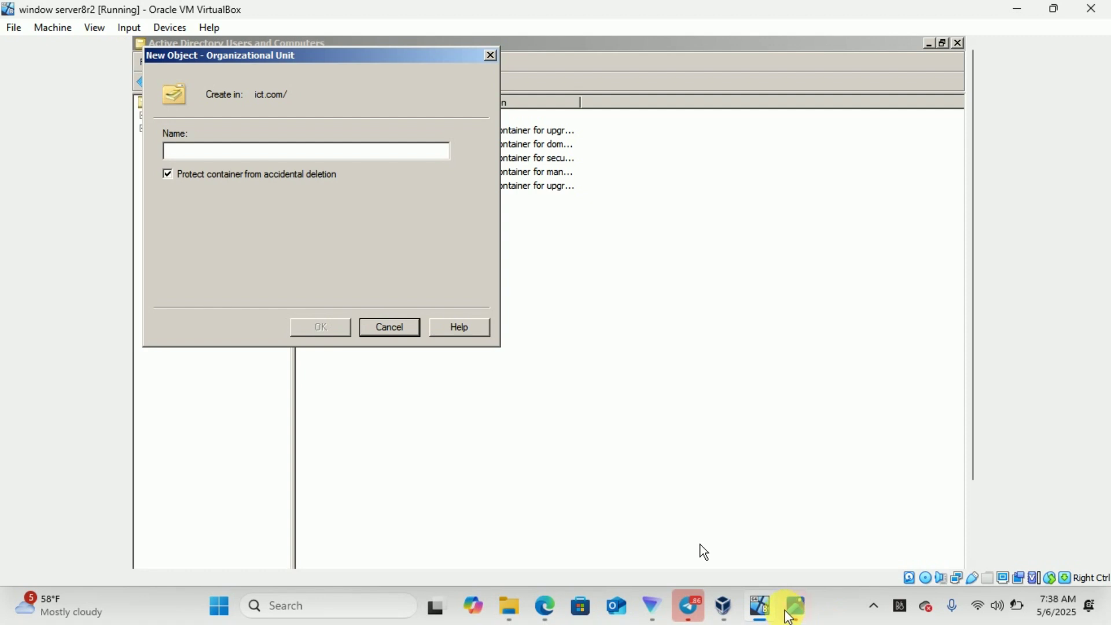
mouse_move(797, 613)
left_click(858, 515)
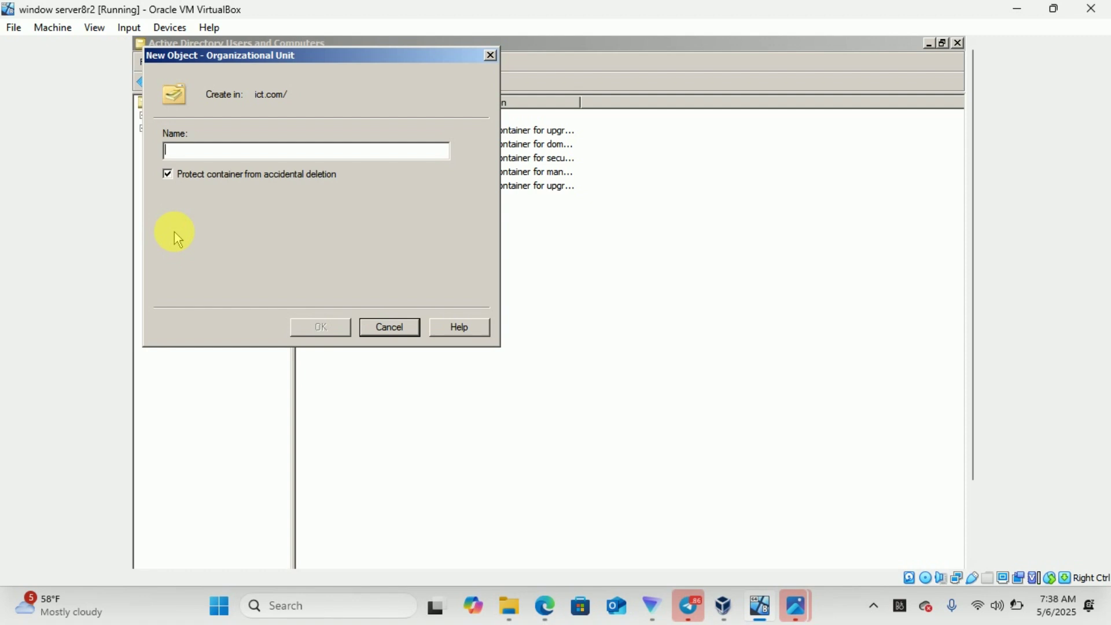
type("ICT")
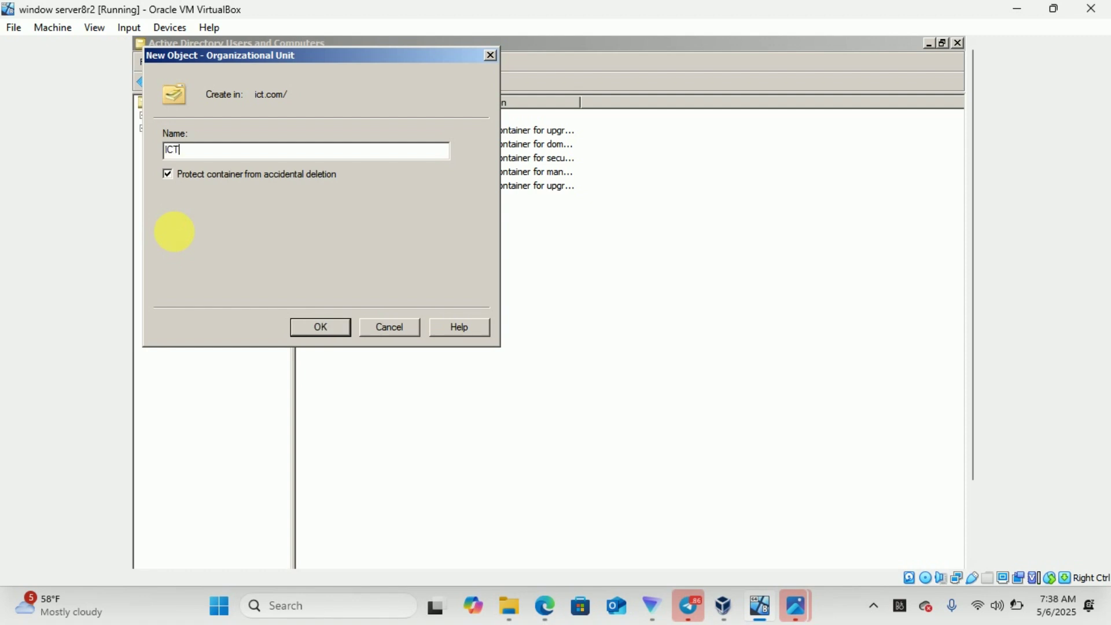
left_click(322, 328)
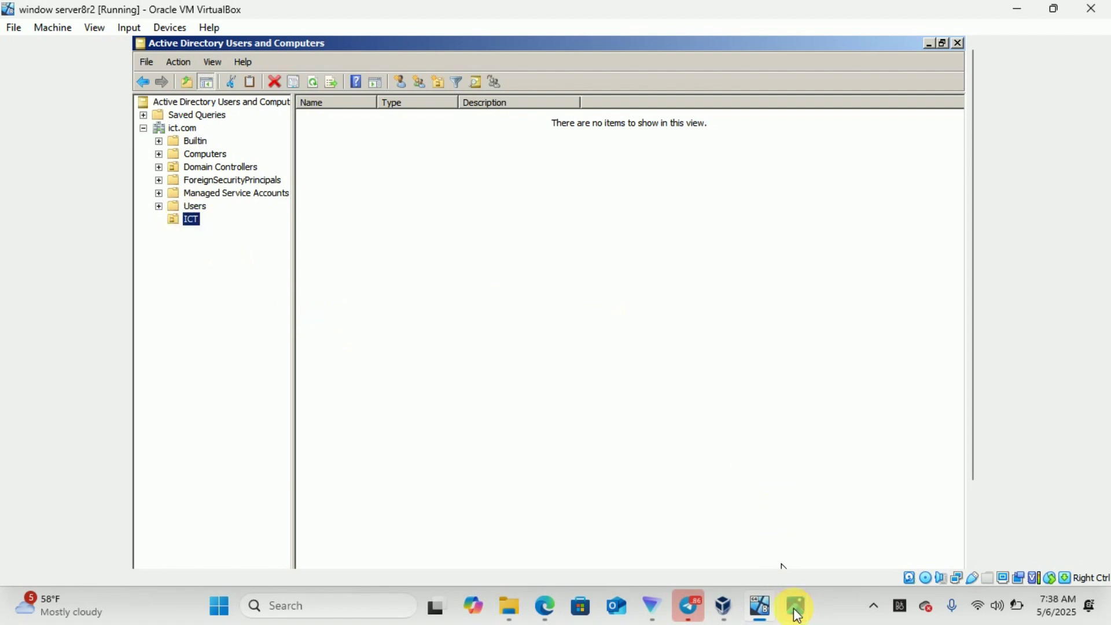
Add a Global Security group named HNS to the ICT organizational unit
mouse_move(781, 615)
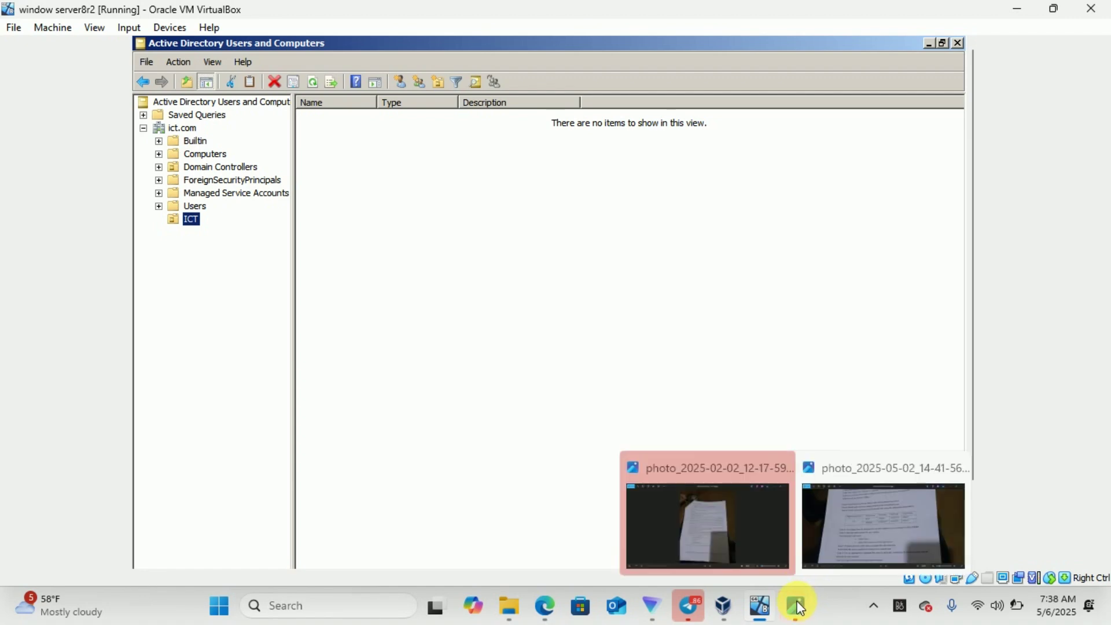
mouse_move(852, 529)
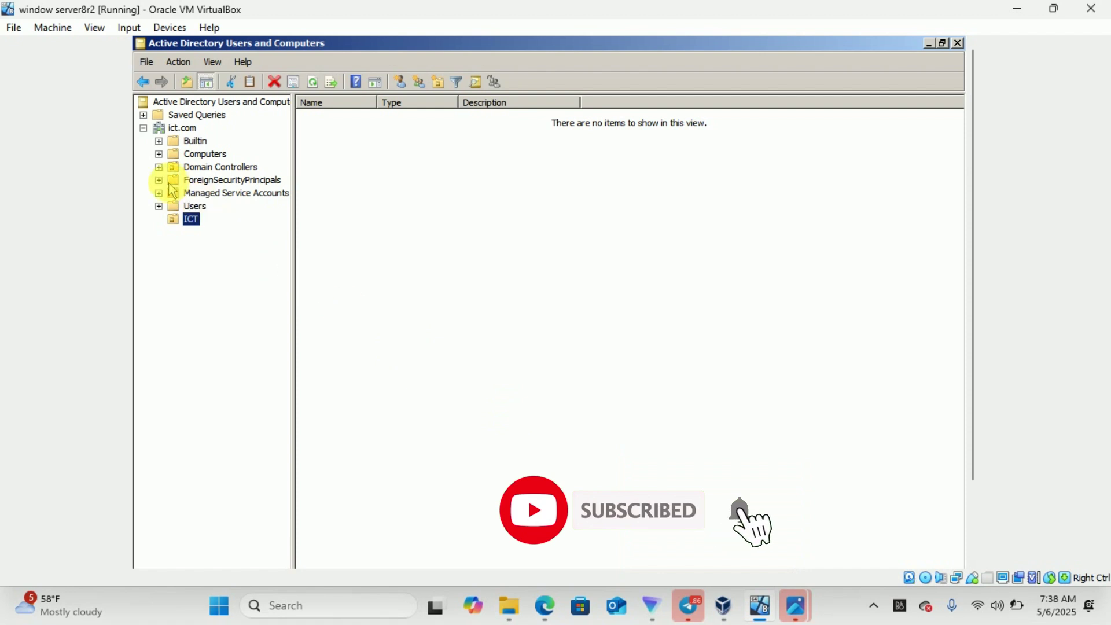
left_click(191, 220)
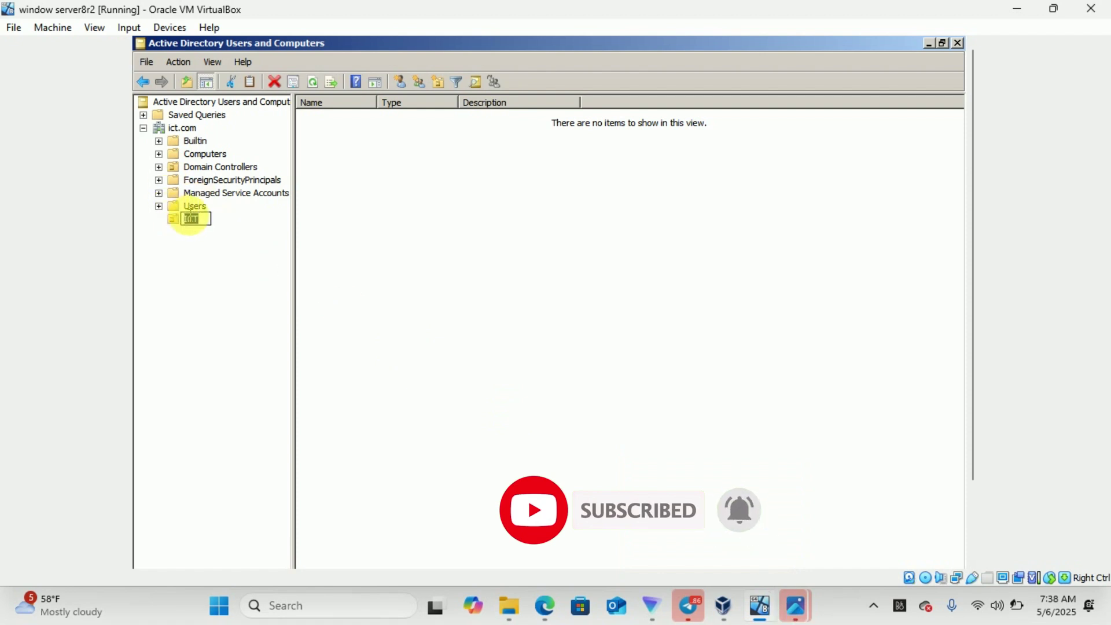
left_click(196, 235)
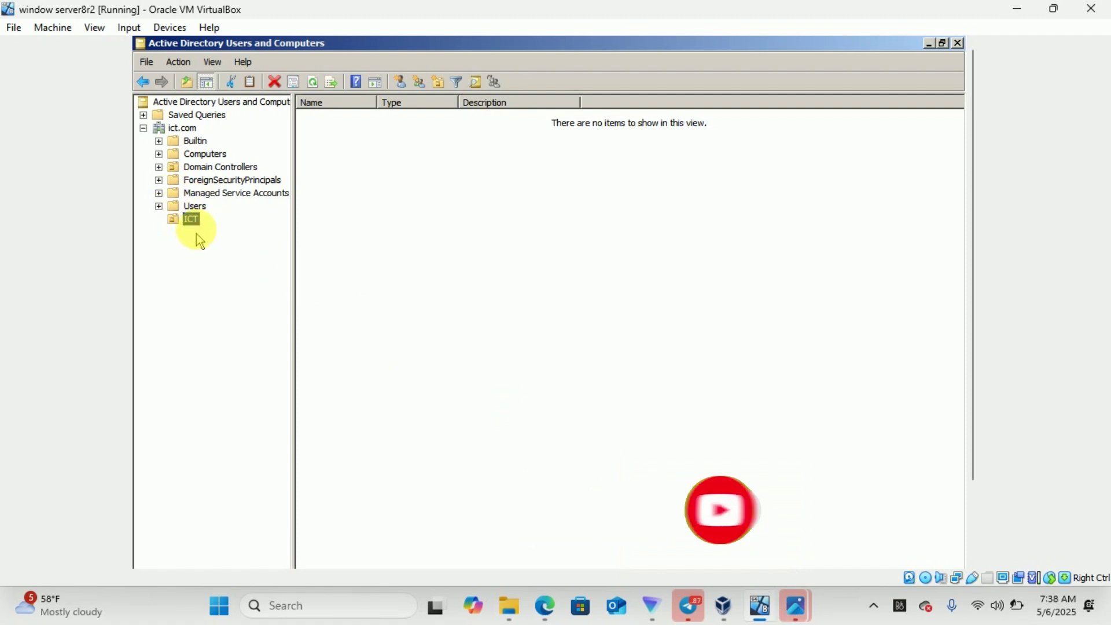
right_click(195, 223)
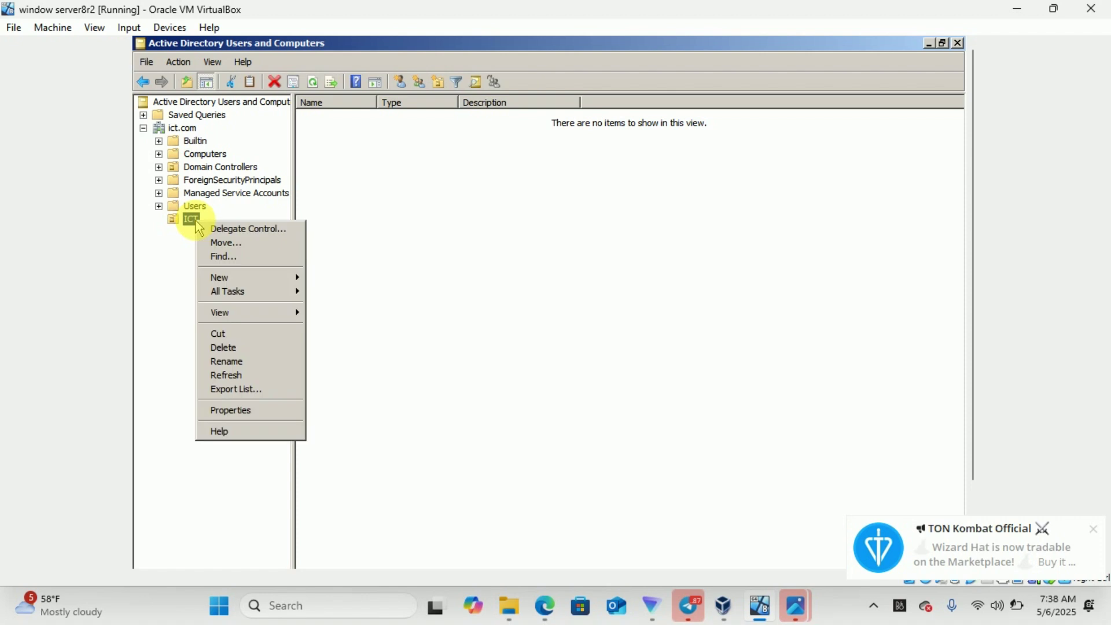
mouse_move(297, 283)
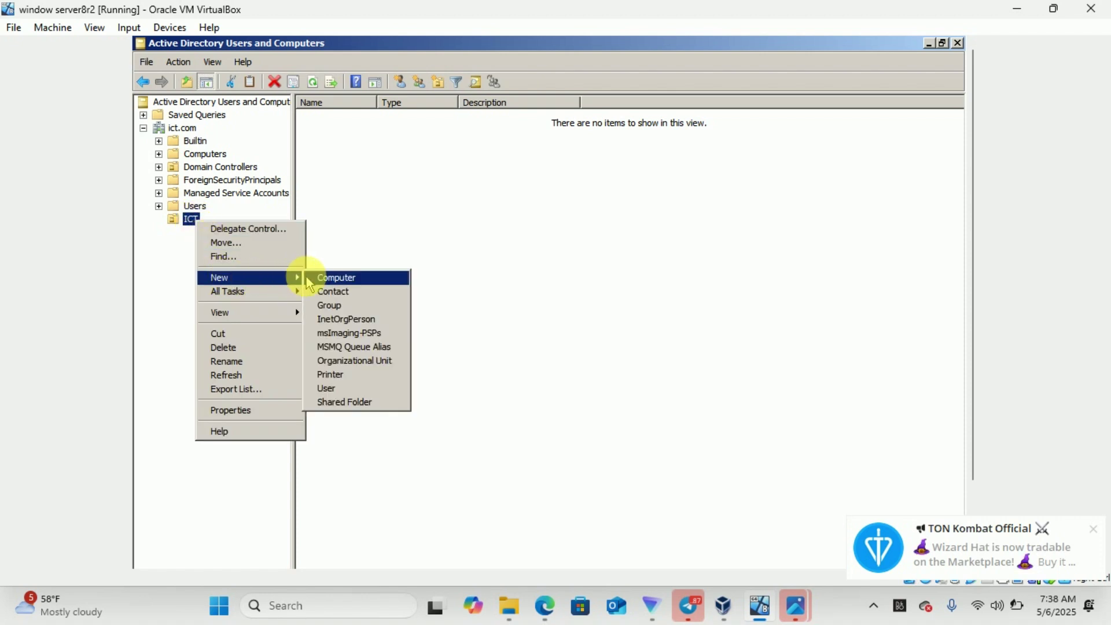
left_click(340, 310)
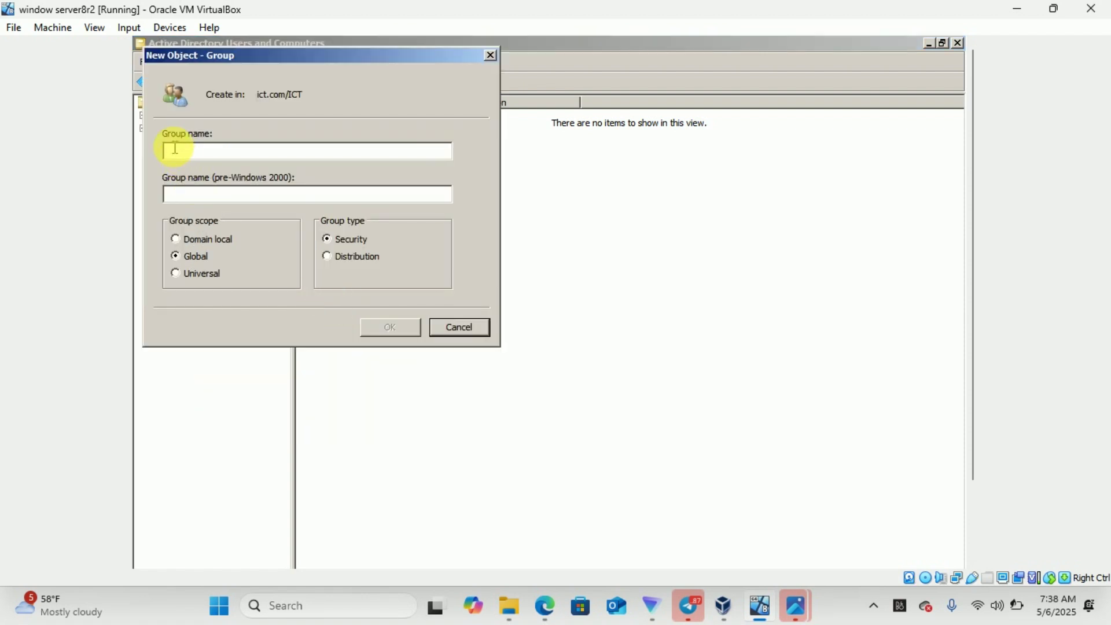
type("HNS")
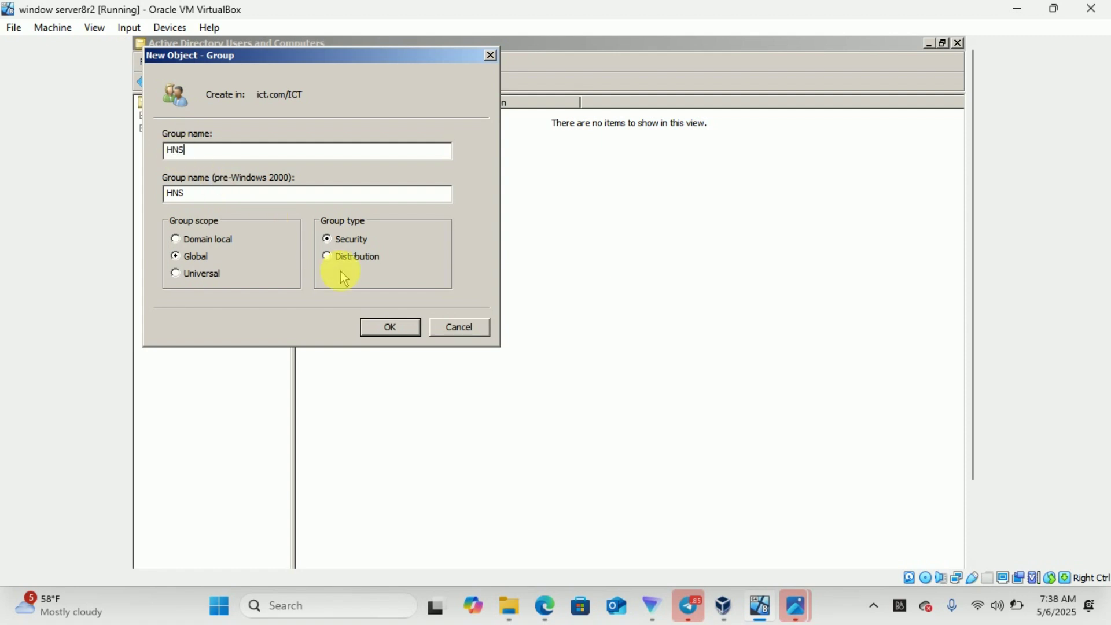
left_click(392, 327)
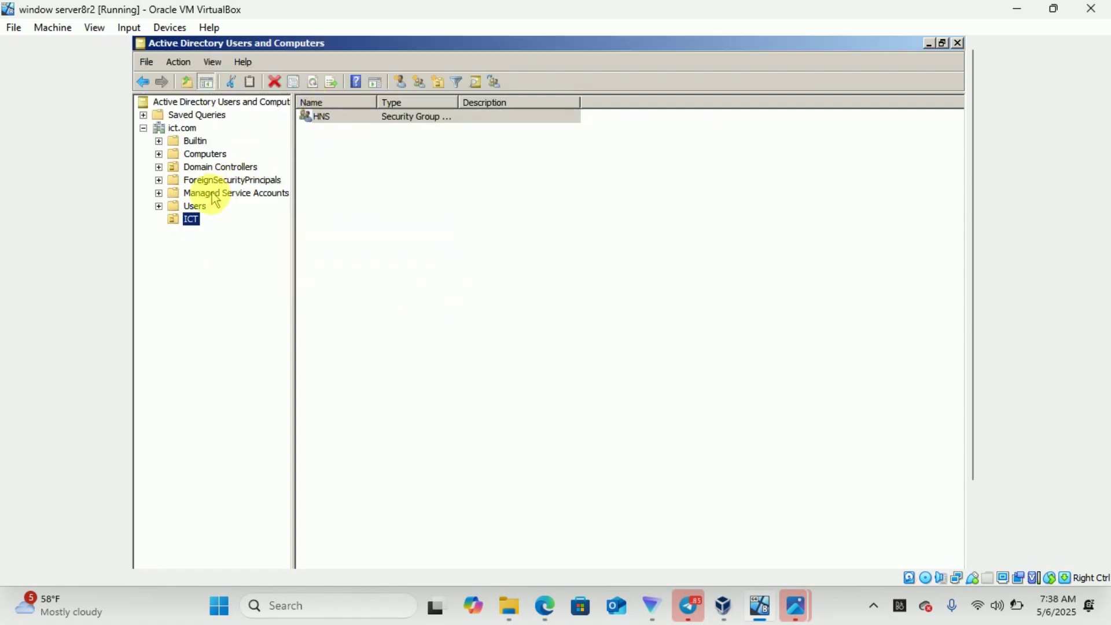
Add a second Global Security group named Database to the ICT unit
right_click(197, 219)
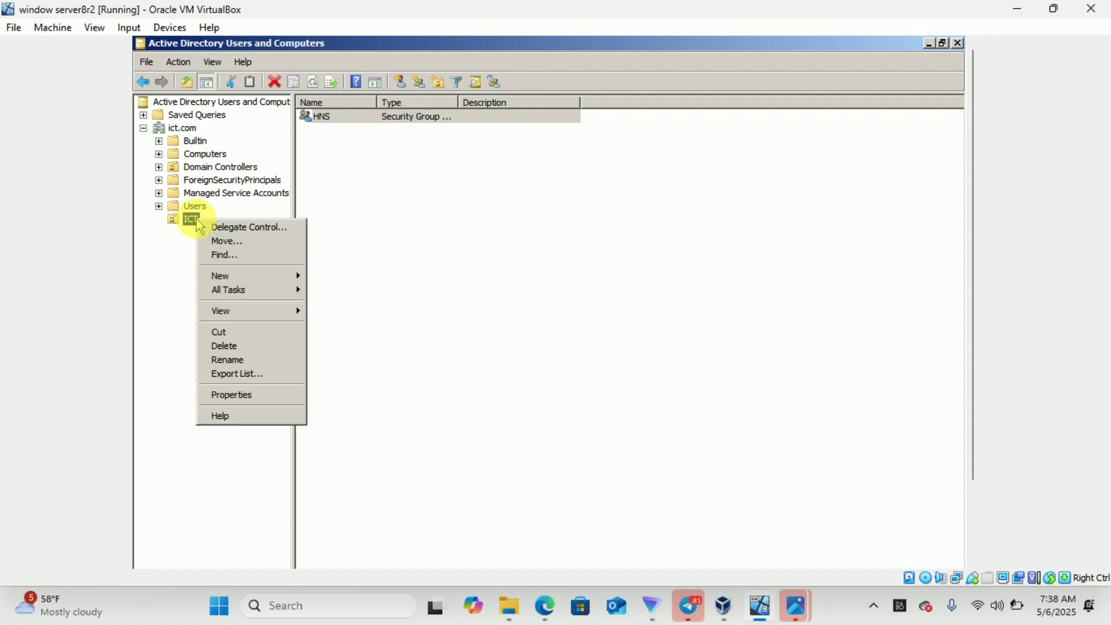
mouse_move(258, 276)
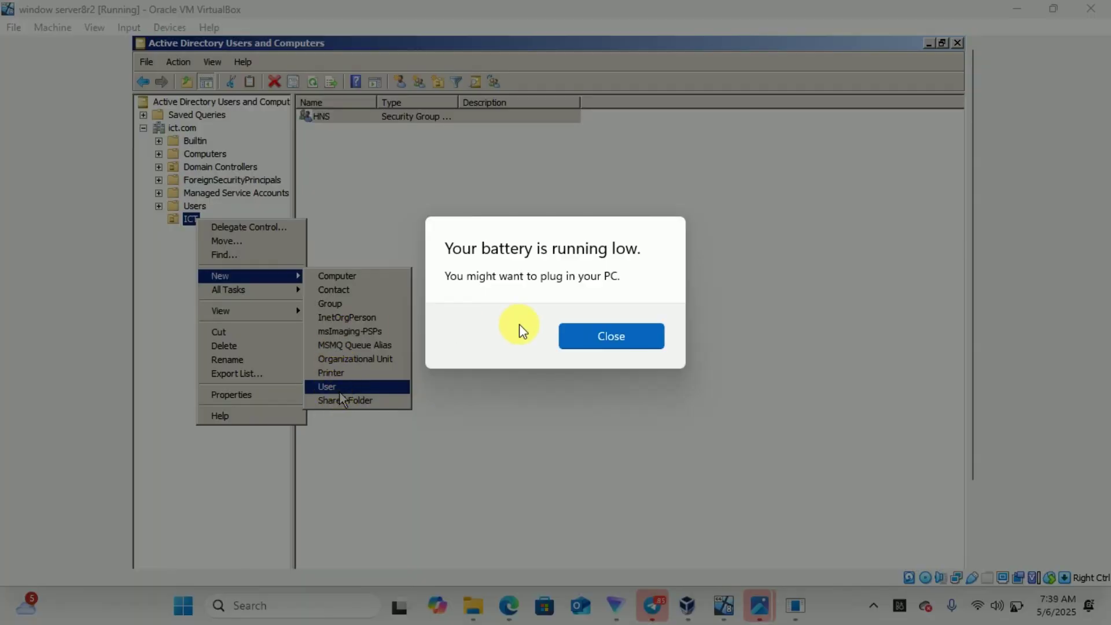
left_click(566, 344)
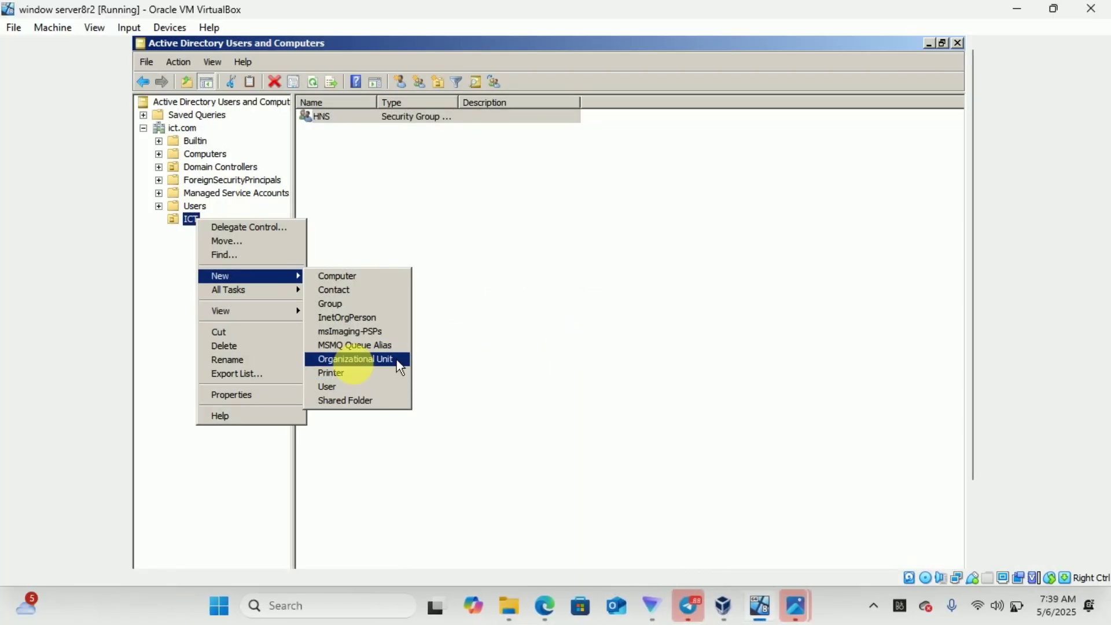
left_click(338, 307)
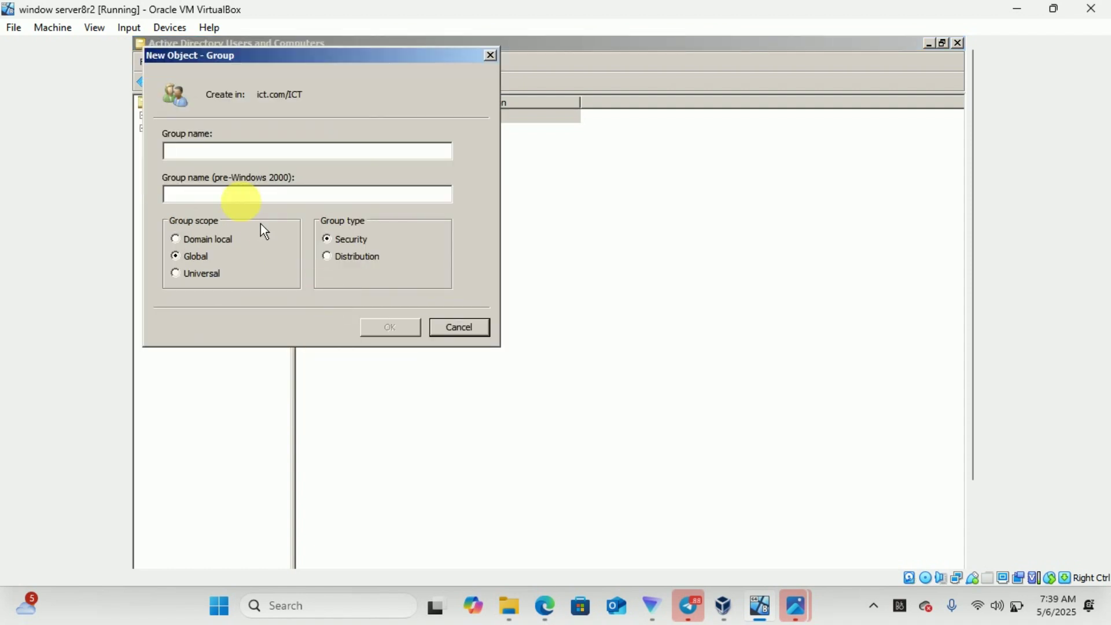
type("D")
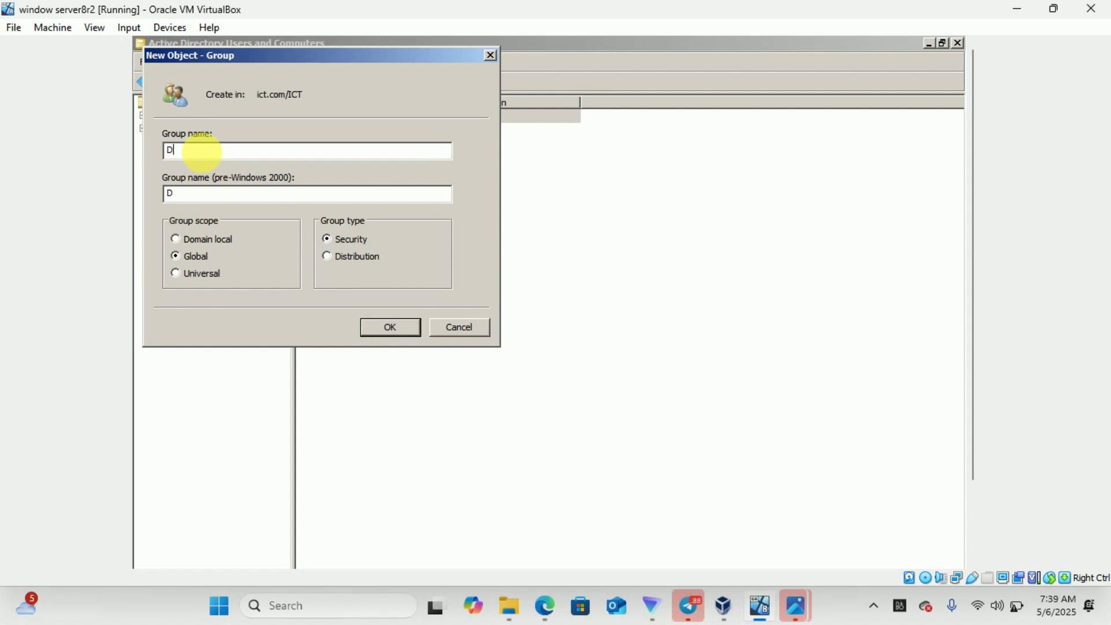
type("atabase")
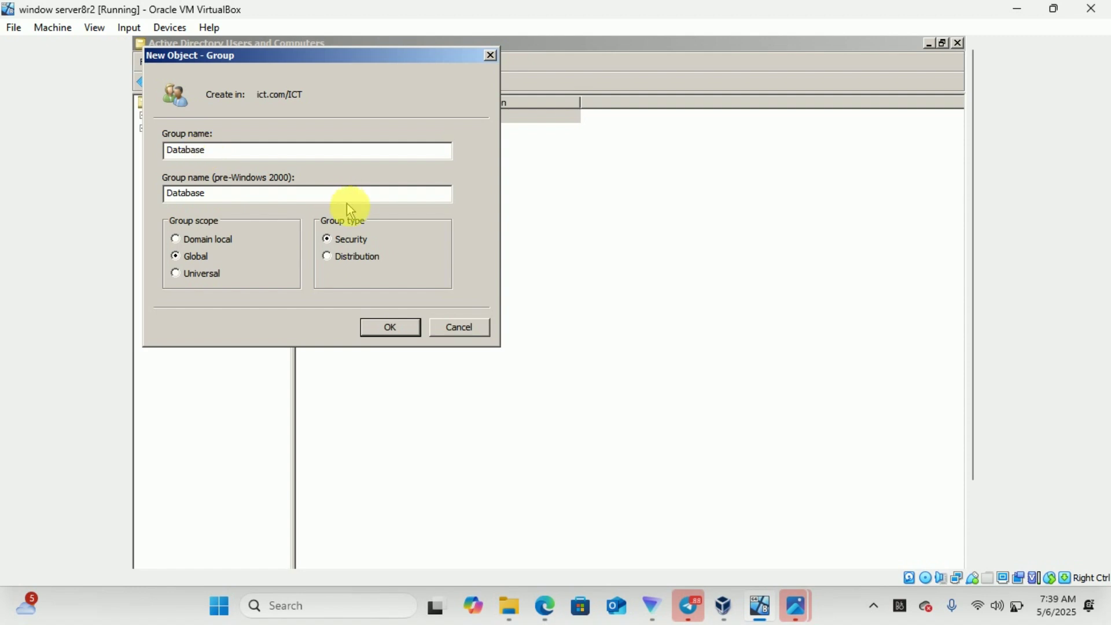
left_click(393, 327)
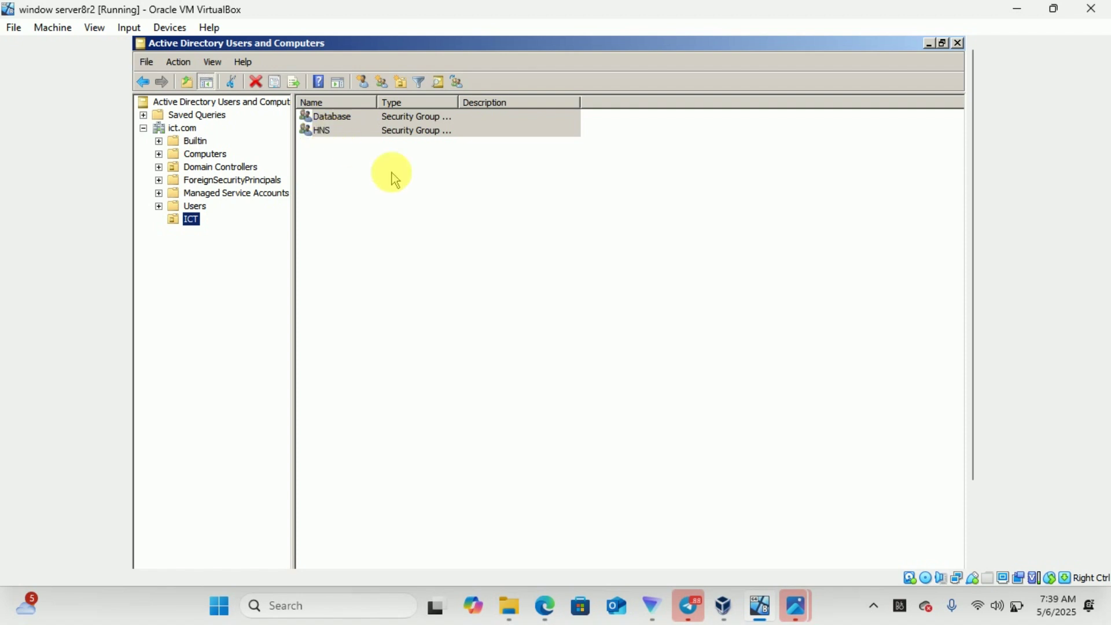
mouse_move(801, 608)
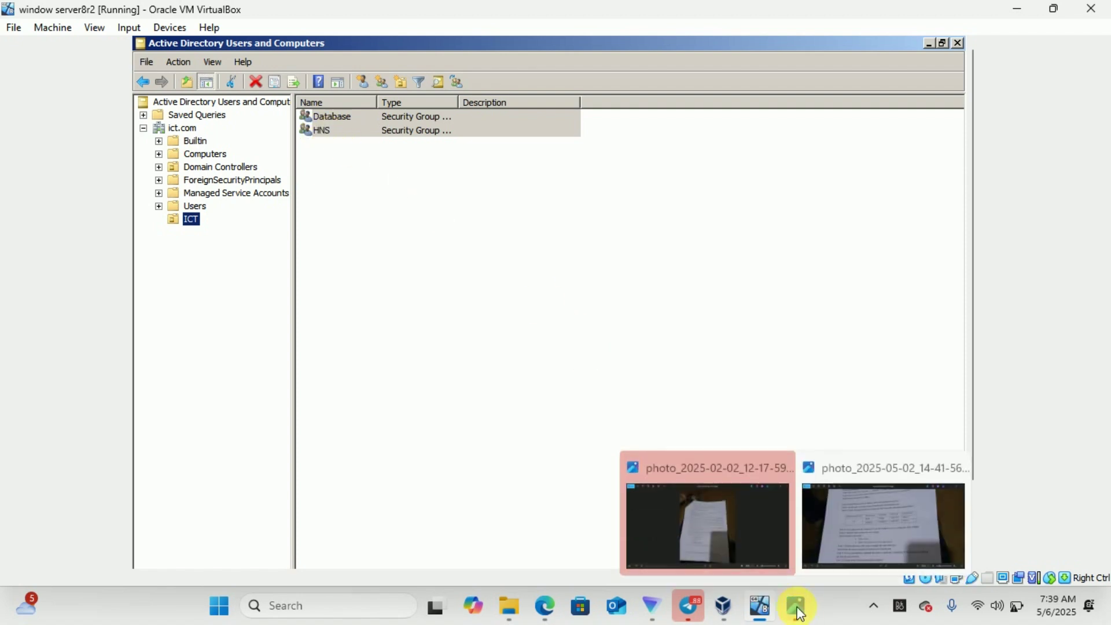
left_click(847, 540)
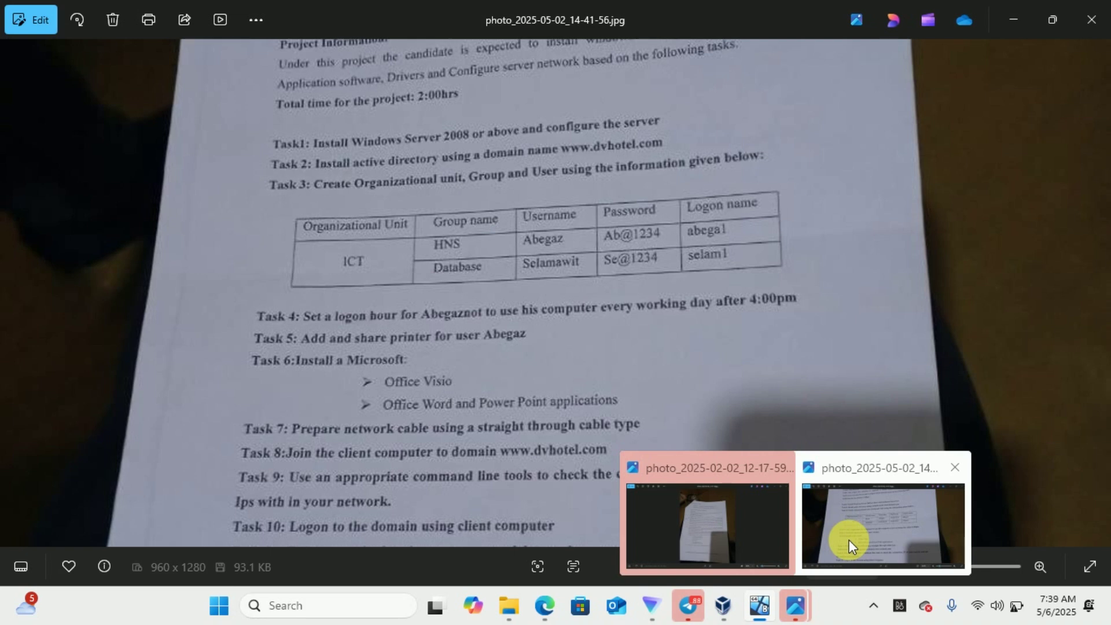
left_click(849, 540)
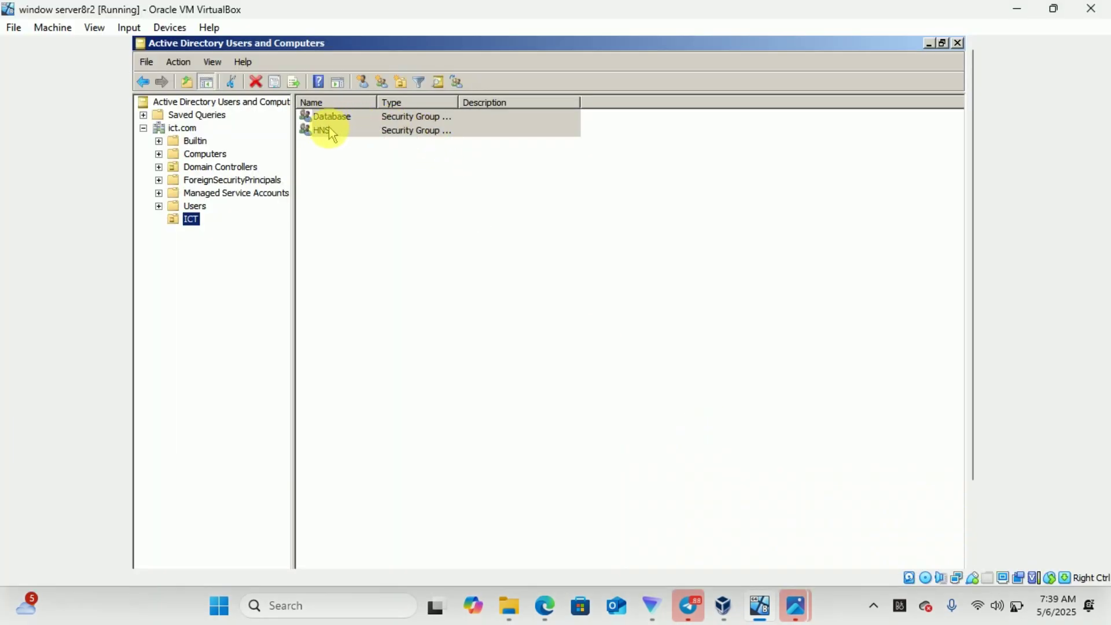
Start a new user in ICT and enter the user's first name, last name and logon name
left_click(344, 120)
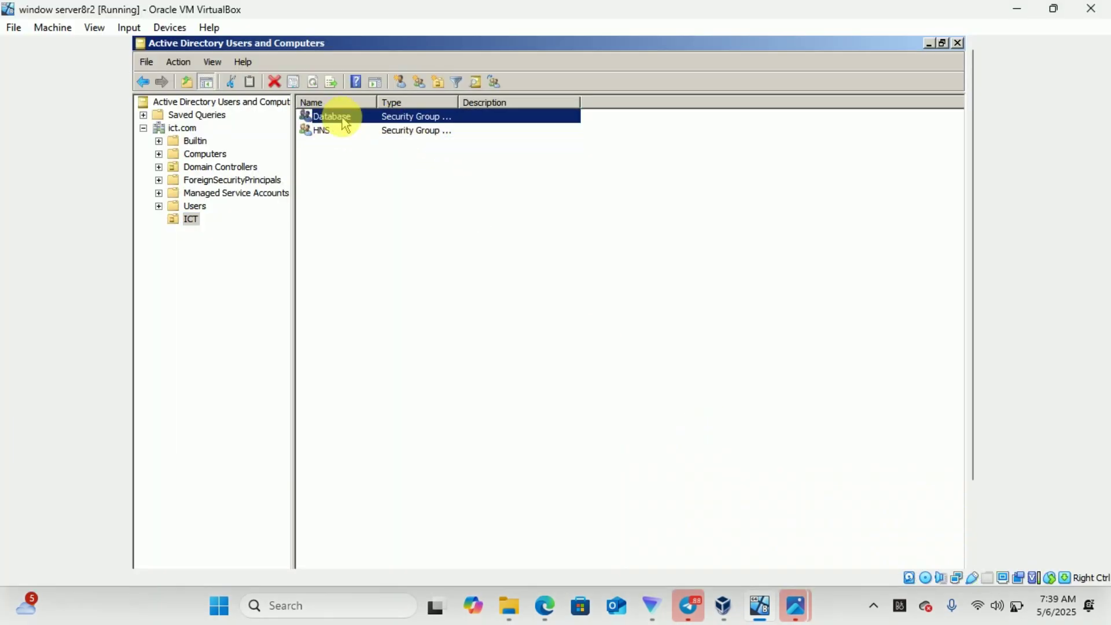
left_click(323, 134)
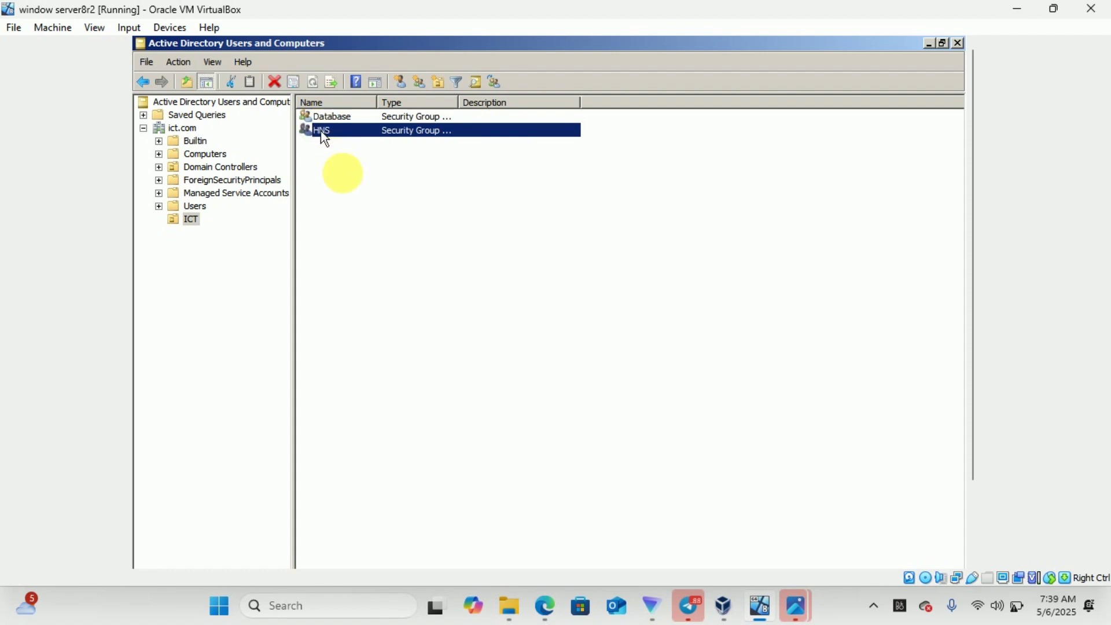
right_click(350, 186)
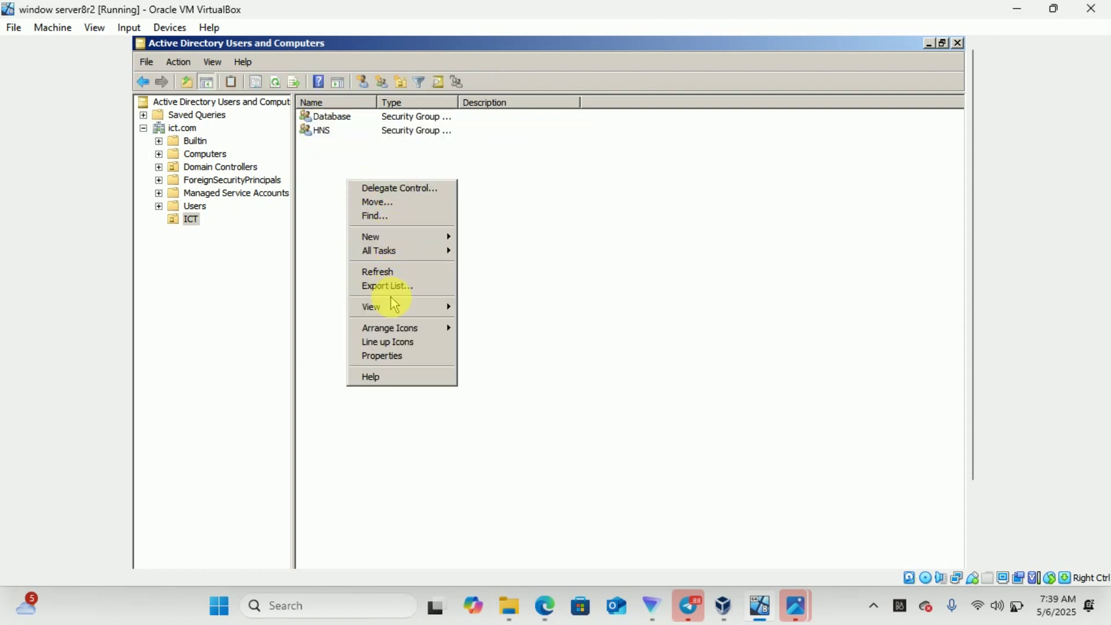
mouse_move(405, 243)
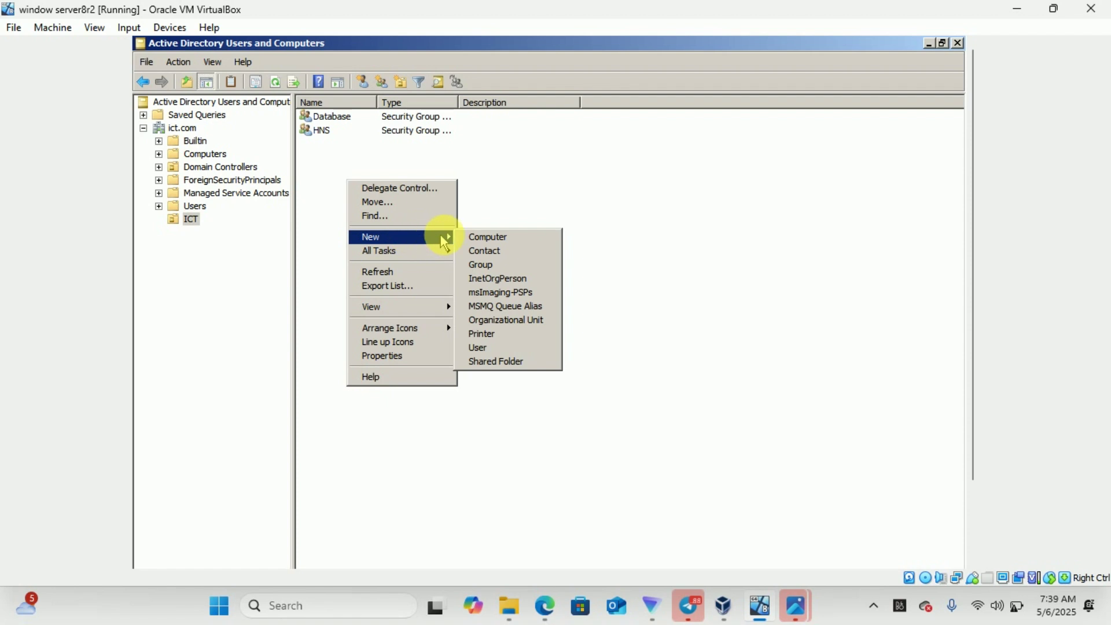
left_click(492, 348)
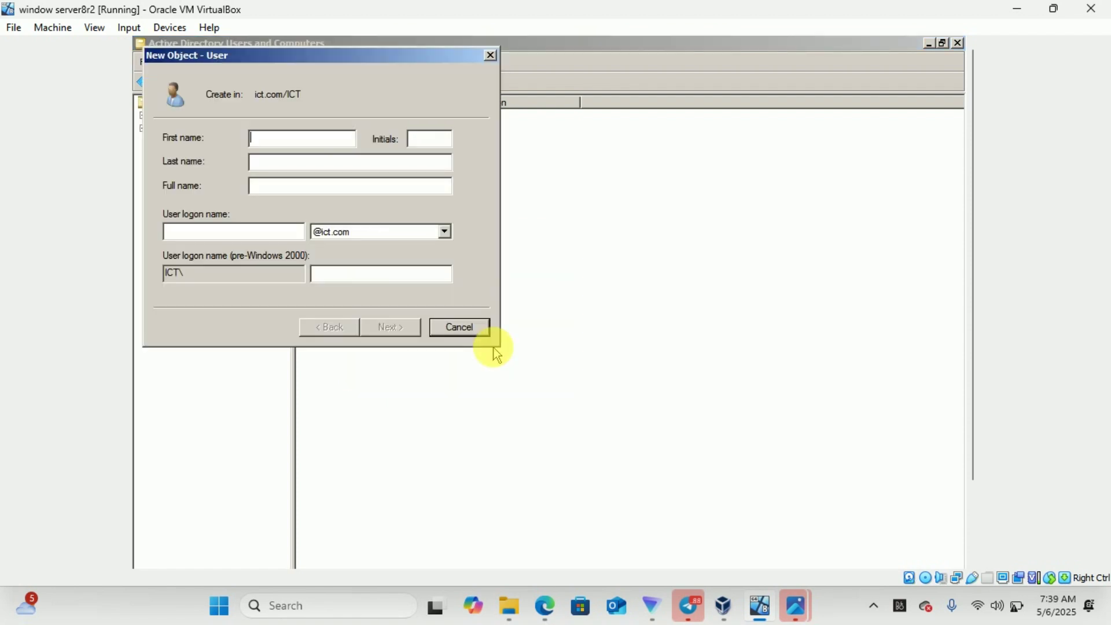
type("Abegaze")
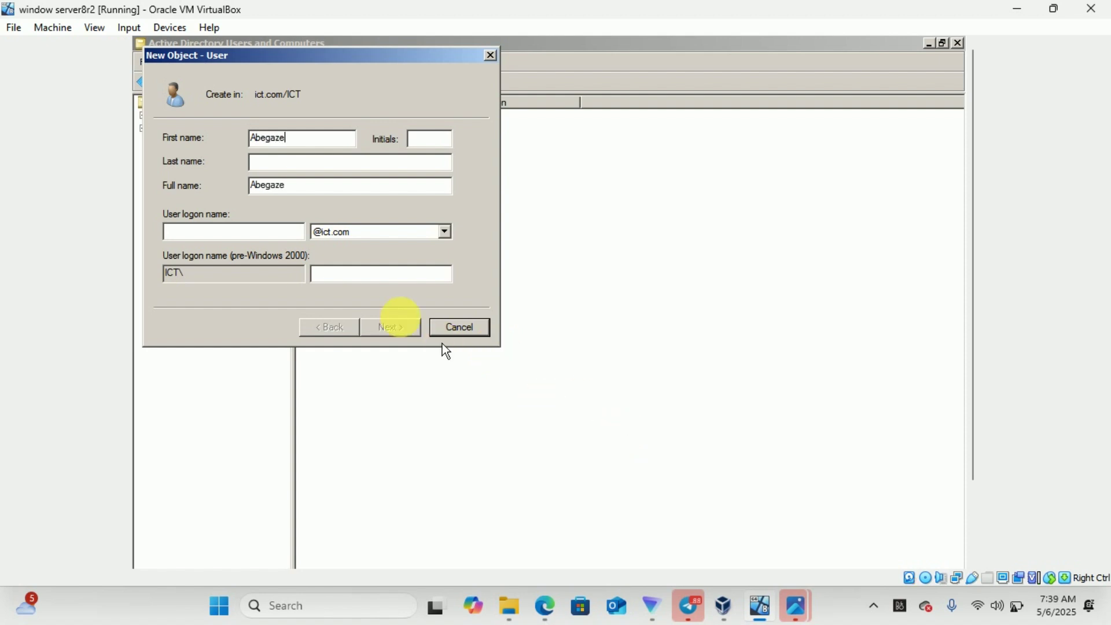
left_click(270, 163)
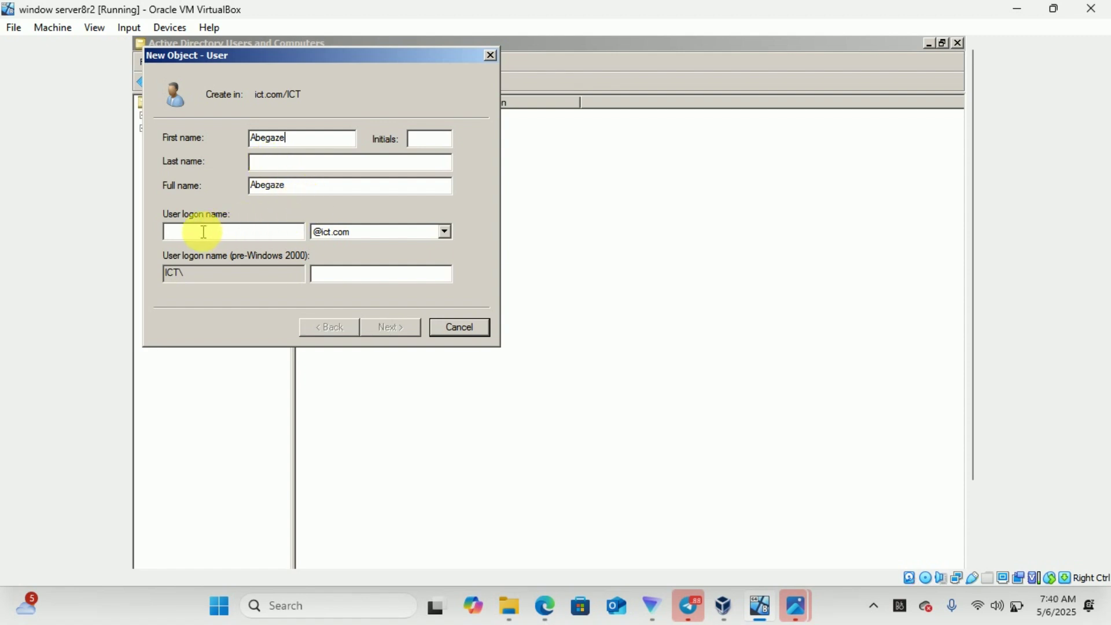
mouse_move(771, 599)
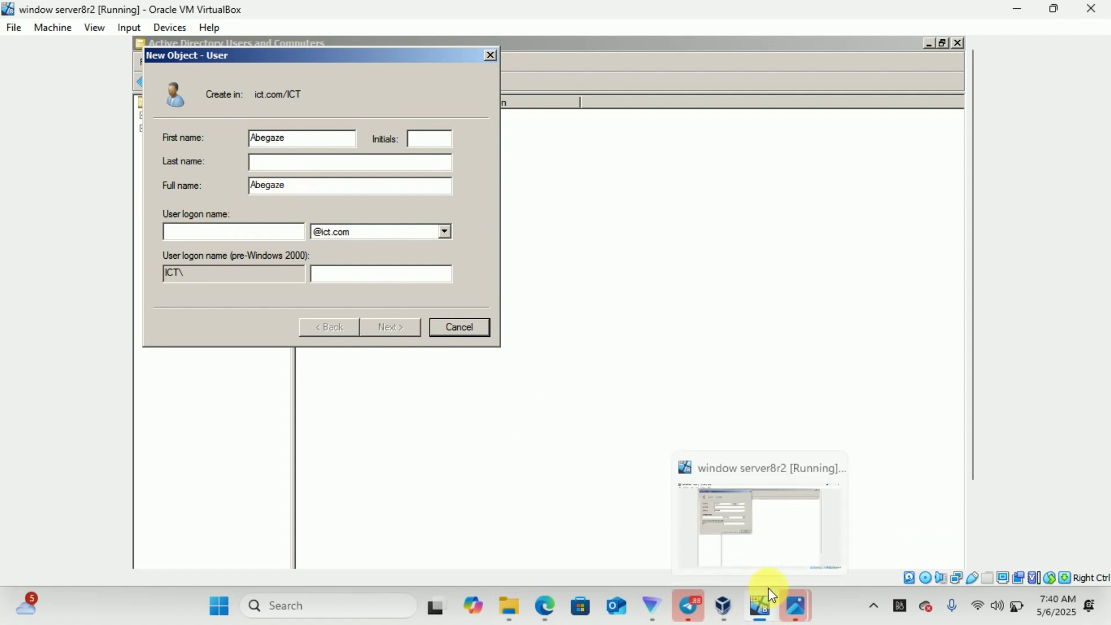
mouse_move(854, 532)
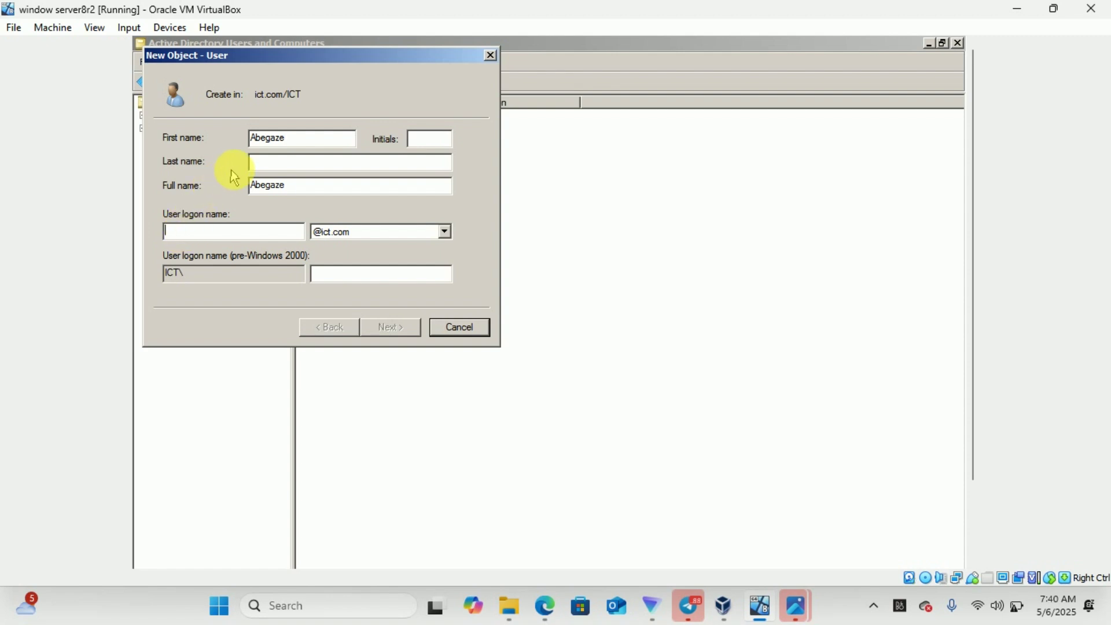
left_click(255, 168)
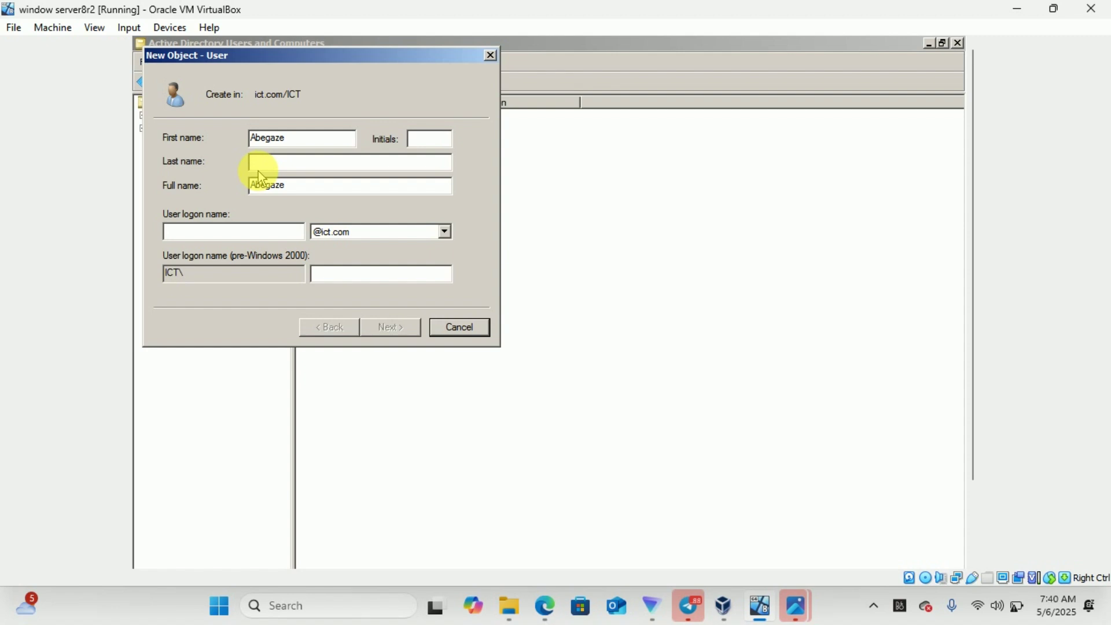
type("1")
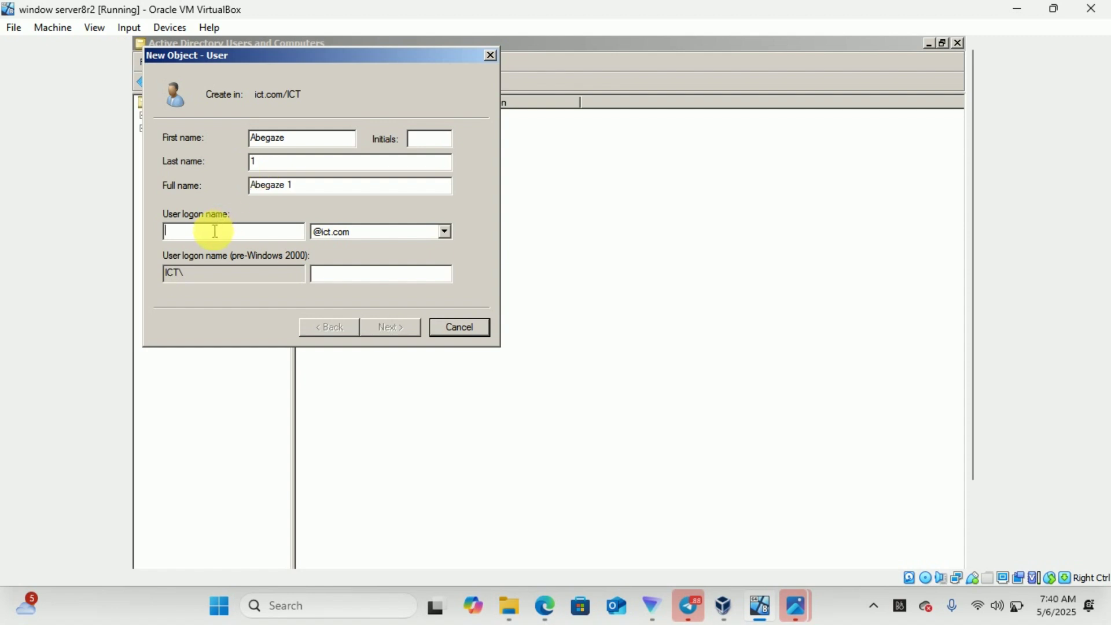
type("a")
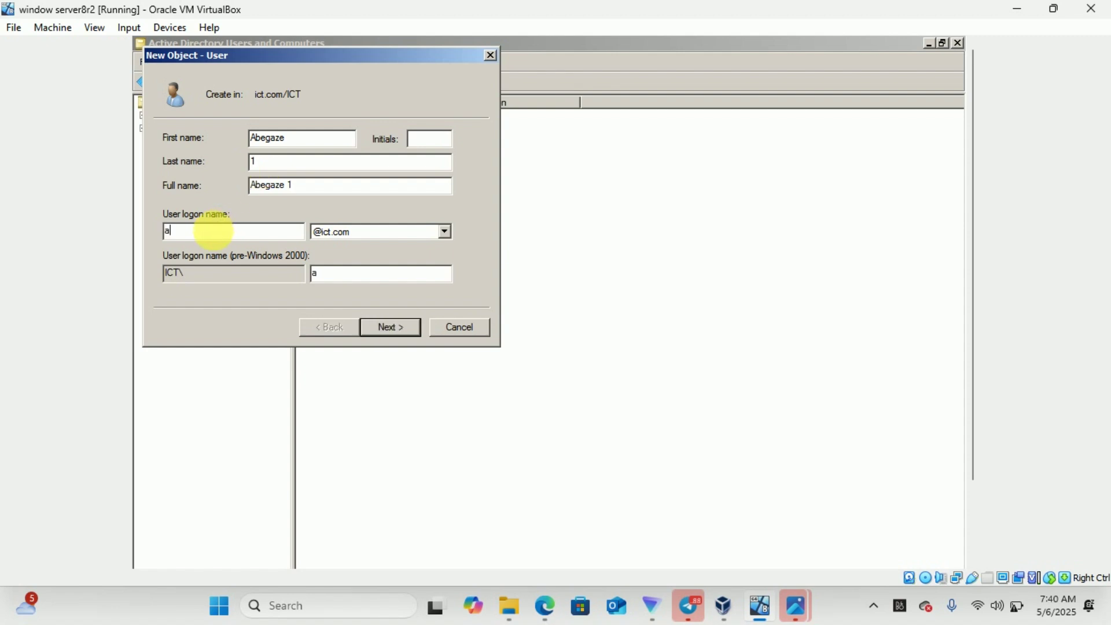
type("bega1")
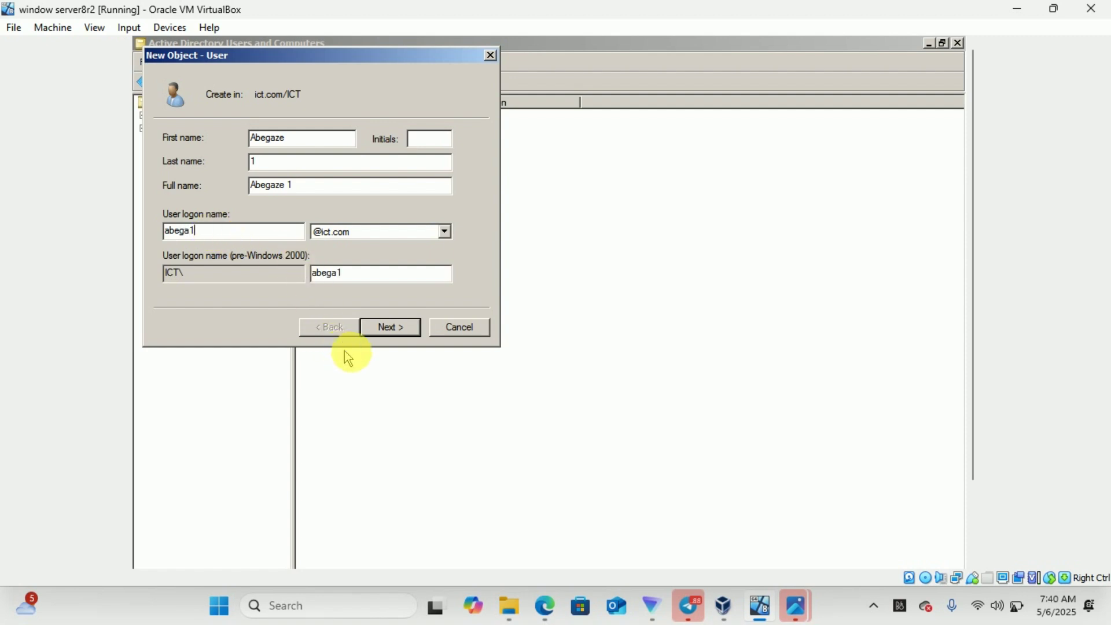
left_click(389, 327)
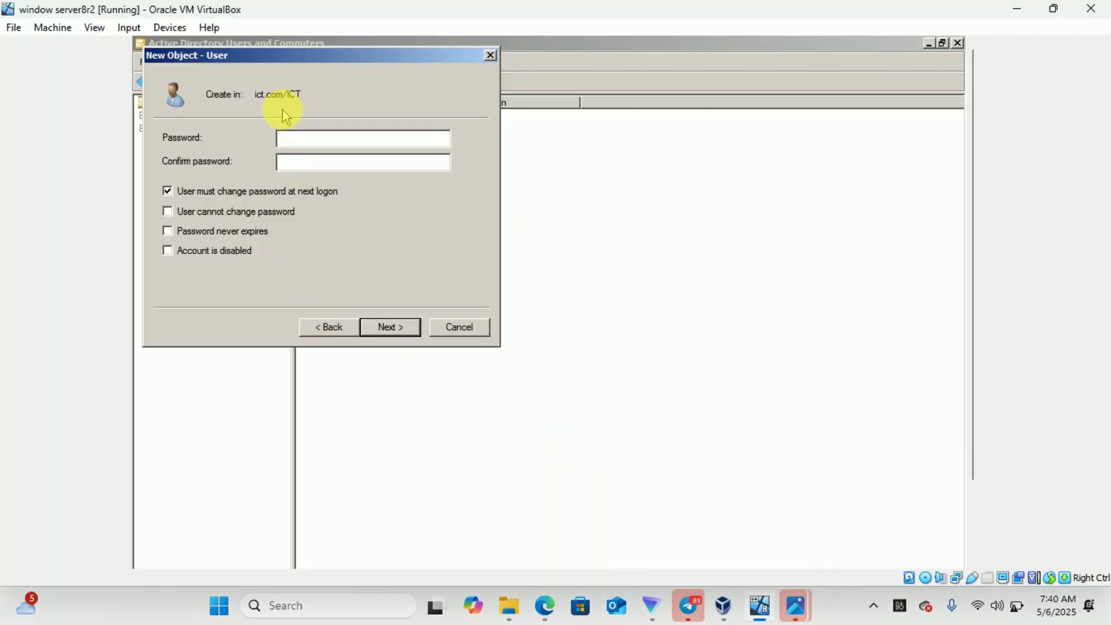
Enter and confirm the user's password, then finish creating the account
type("Pa")
left_click(293, 161)
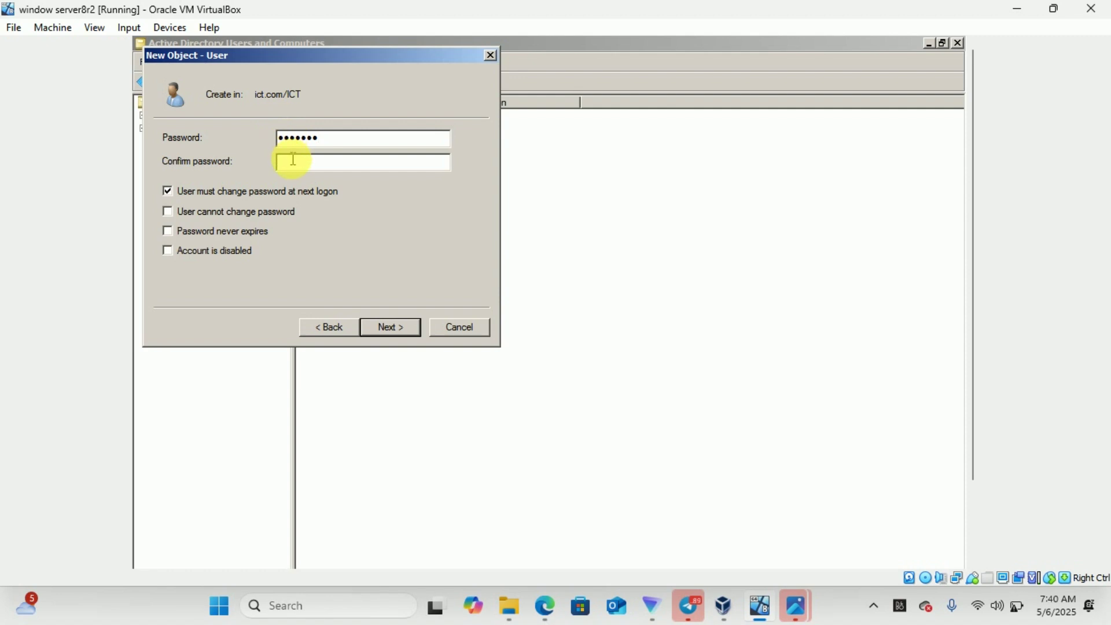
type("P")
left_click(398, 329)
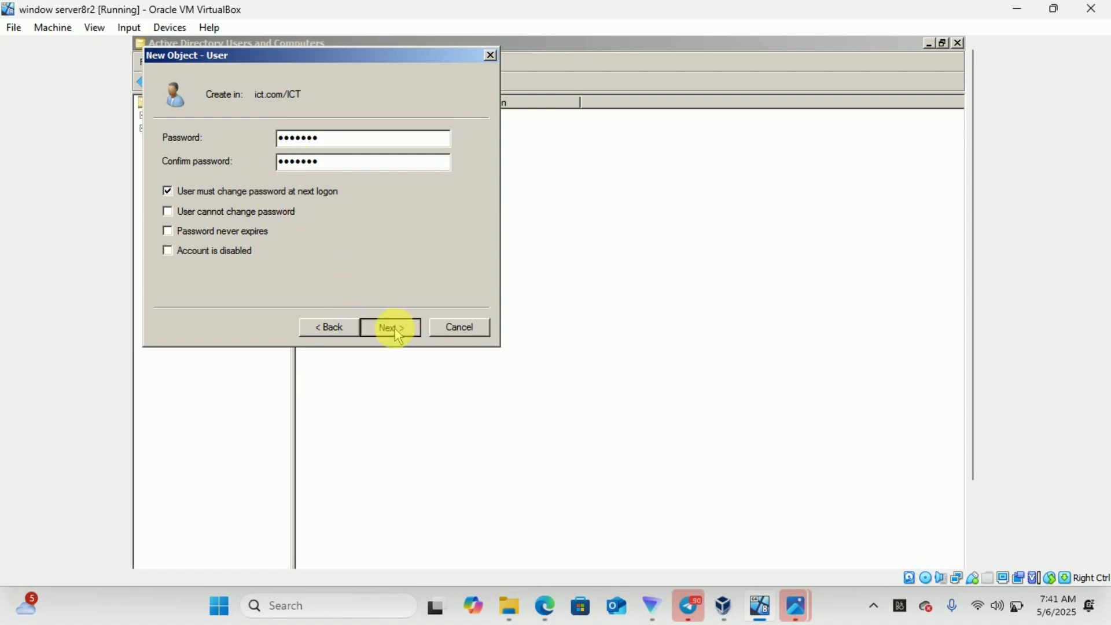
left_click(395, 329)
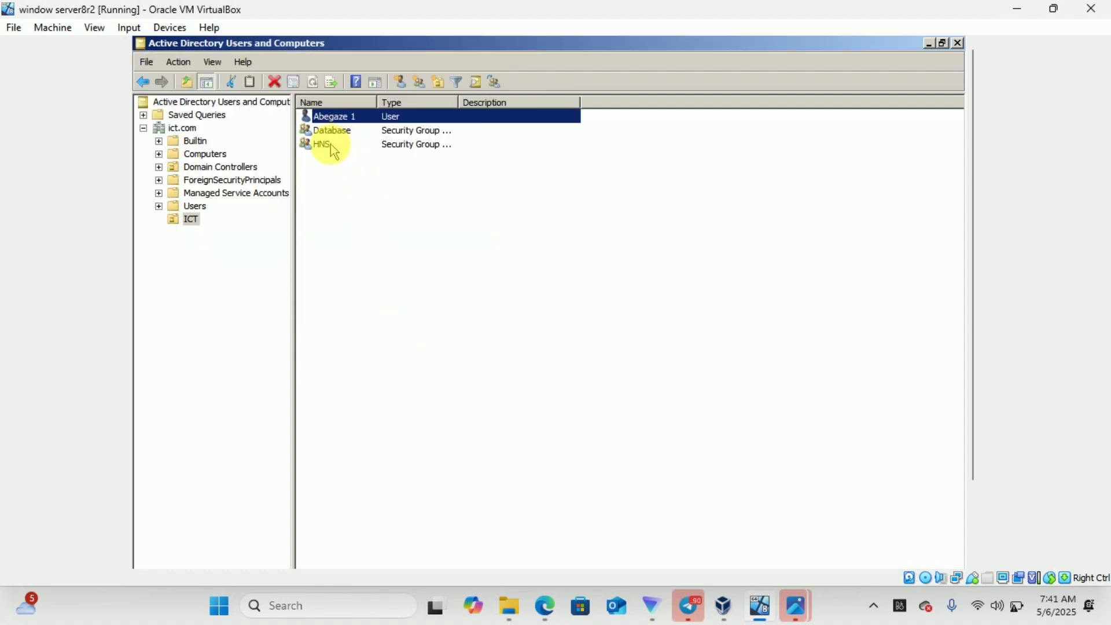
Start another new user in ICT and fill in its name and logon fields
left_click(322, 145)
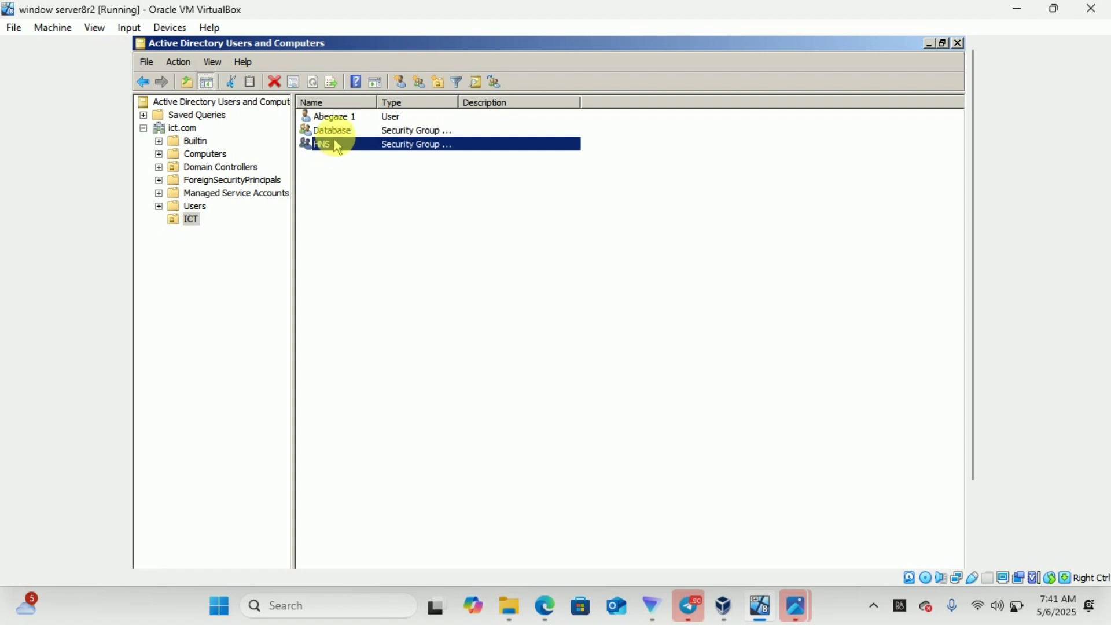
left_click(338, 132)
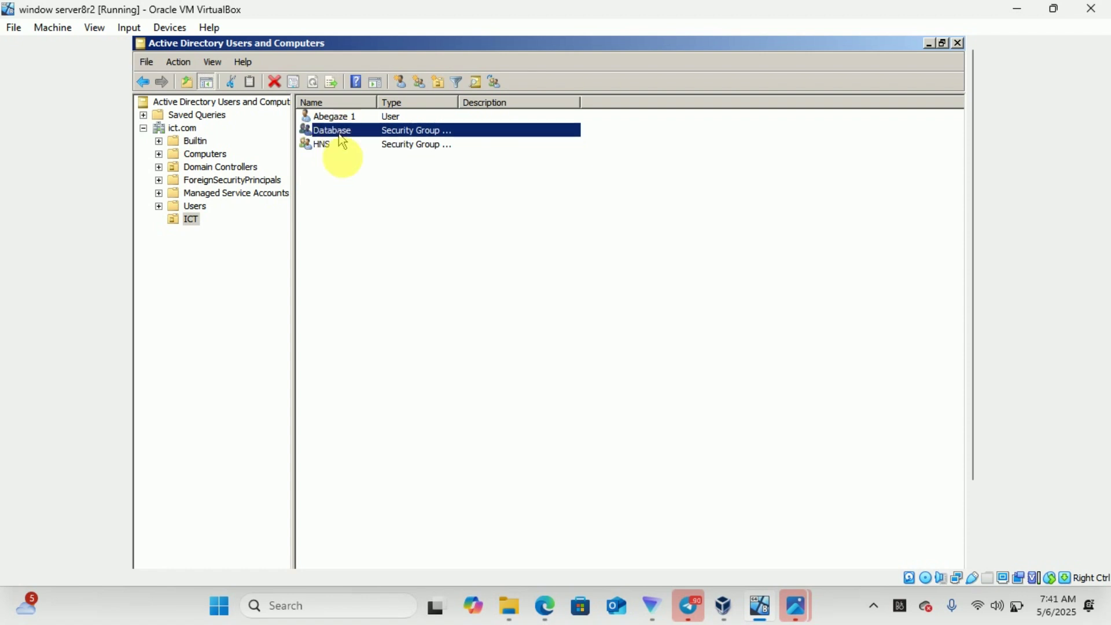
right_click(360, 227)
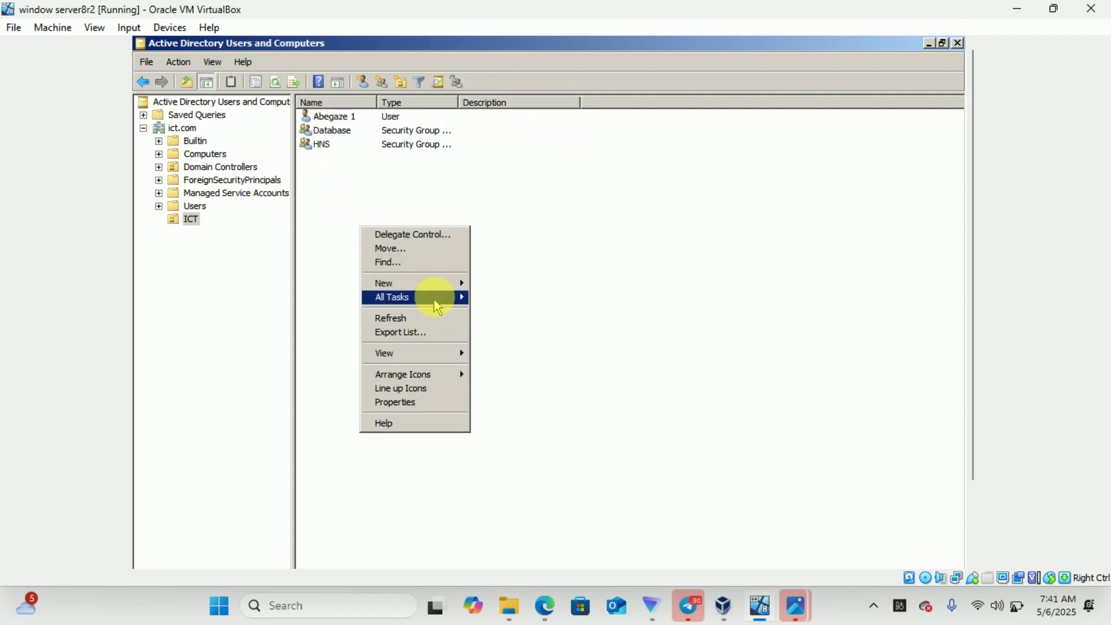
mouse_move(452, 283)
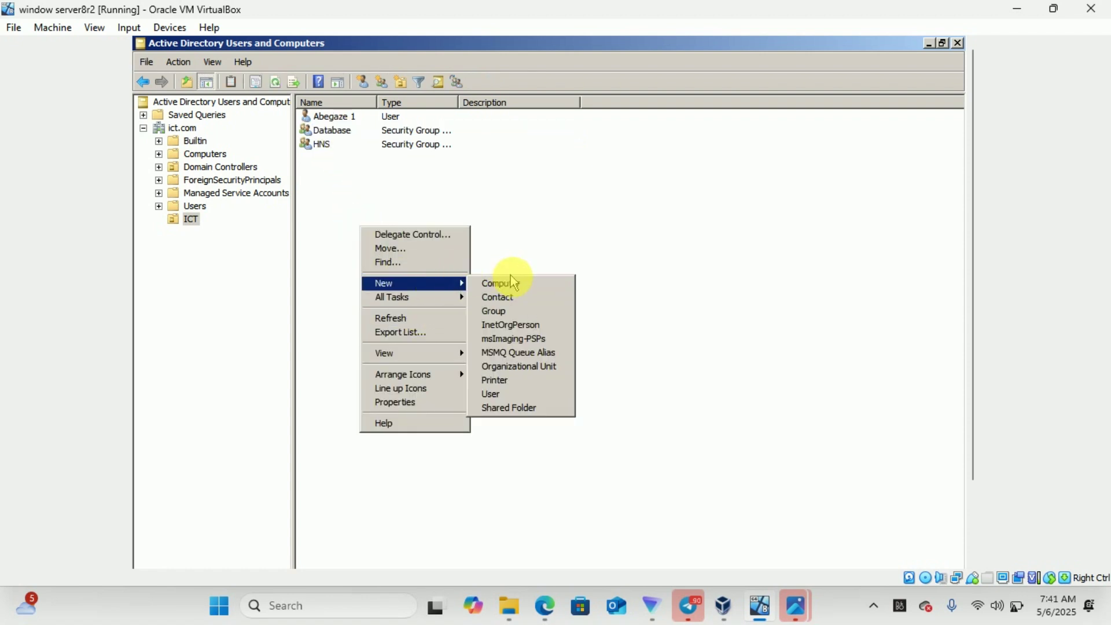
left_click(503, 396)
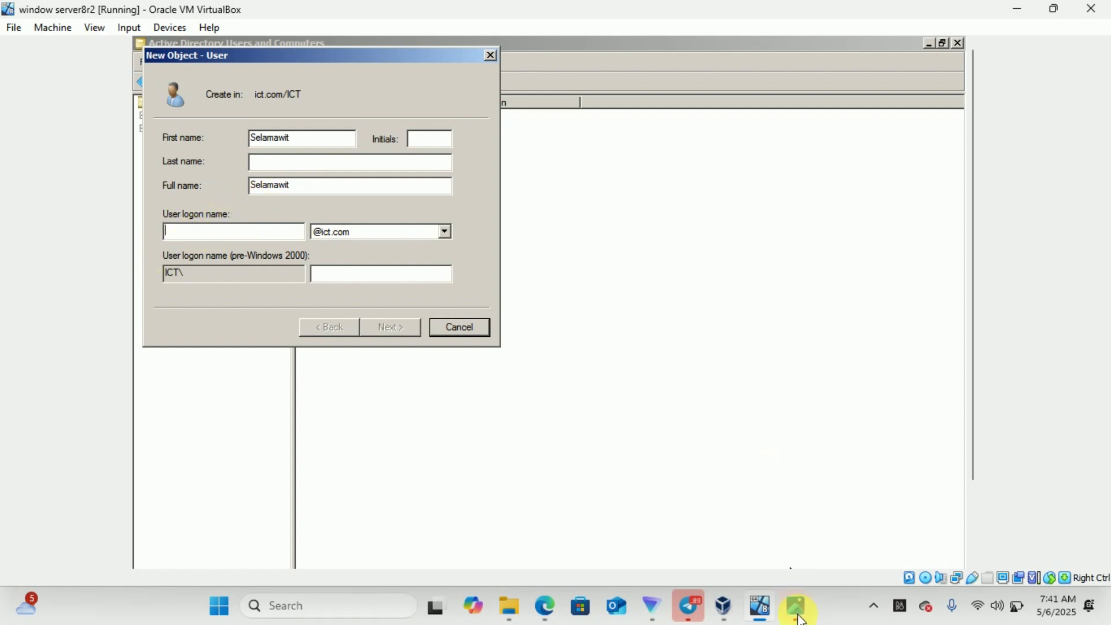
mouse_move(795, 605)
mouse_move(877, 519)
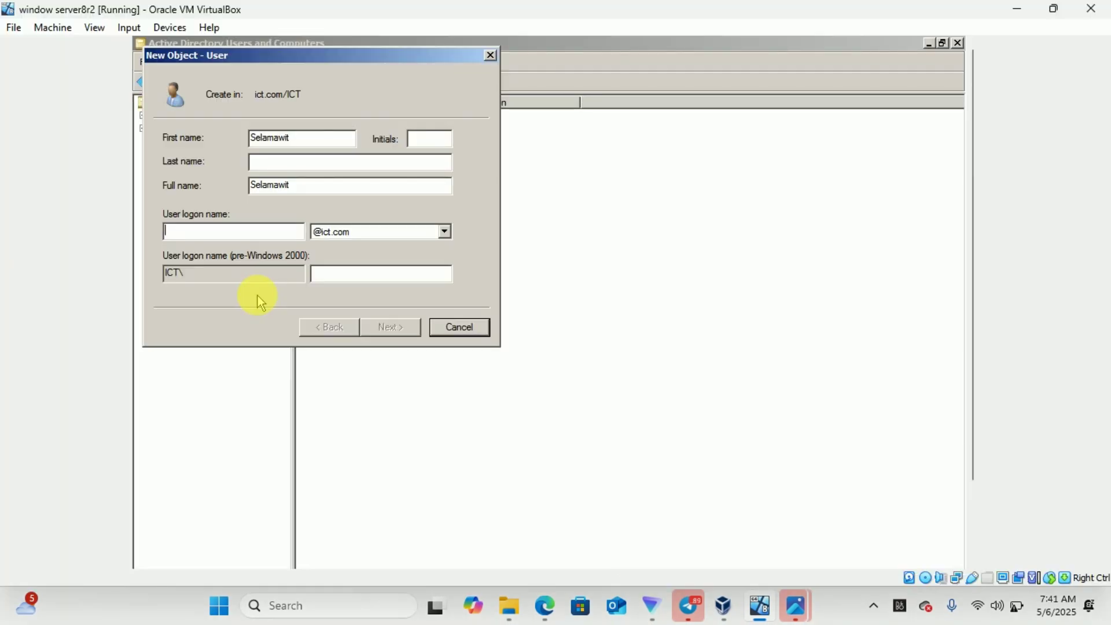
type("selam1")
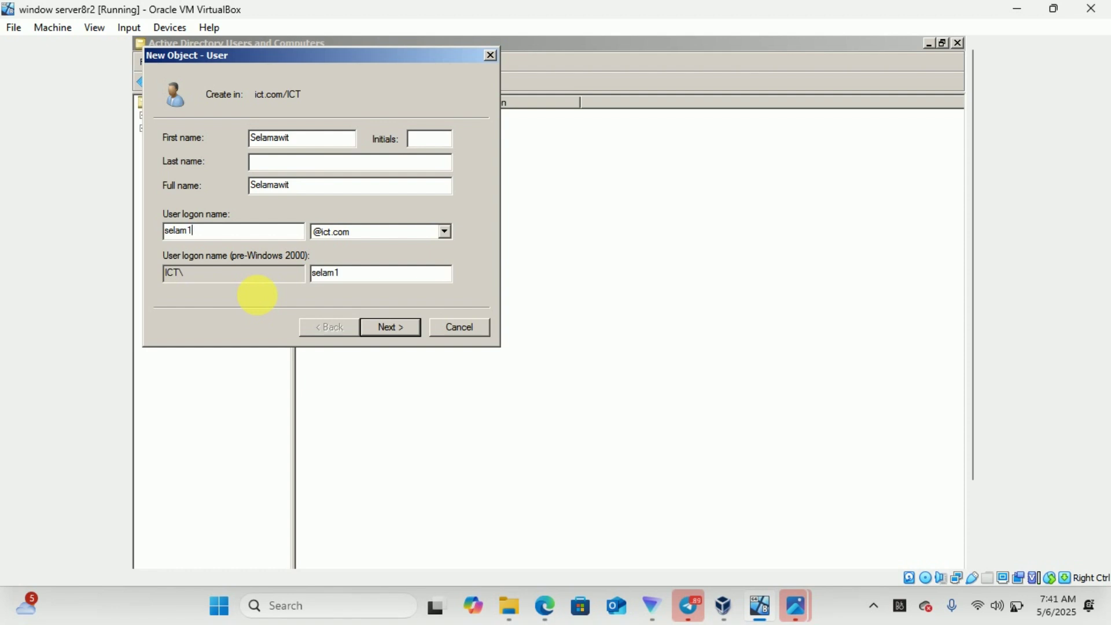
left_click(389, 329)
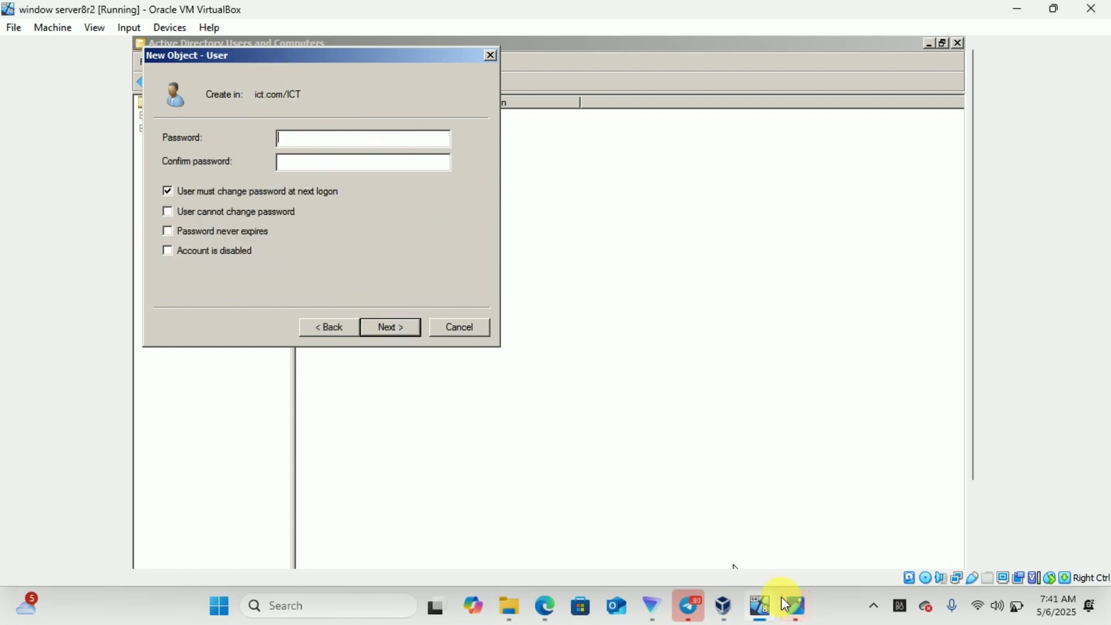
Set and confirm the password, keeping change-at-next-logon checked, and finish the account
mouse_move(826, 525)
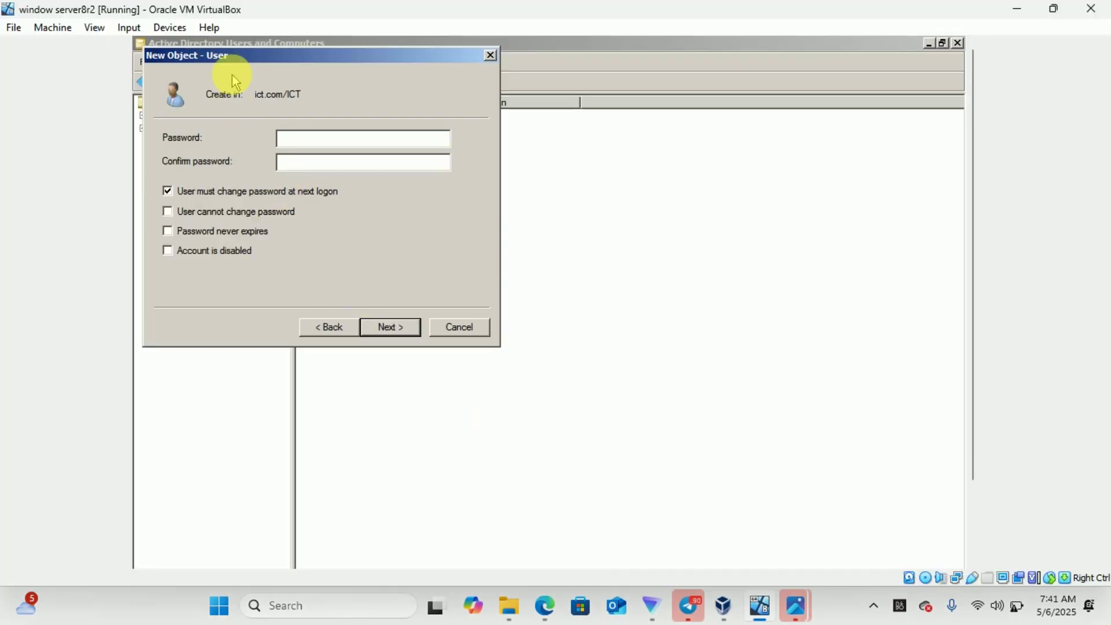
key("Caps_Lock")
type("•")
left_click(305, 166)
type("•")
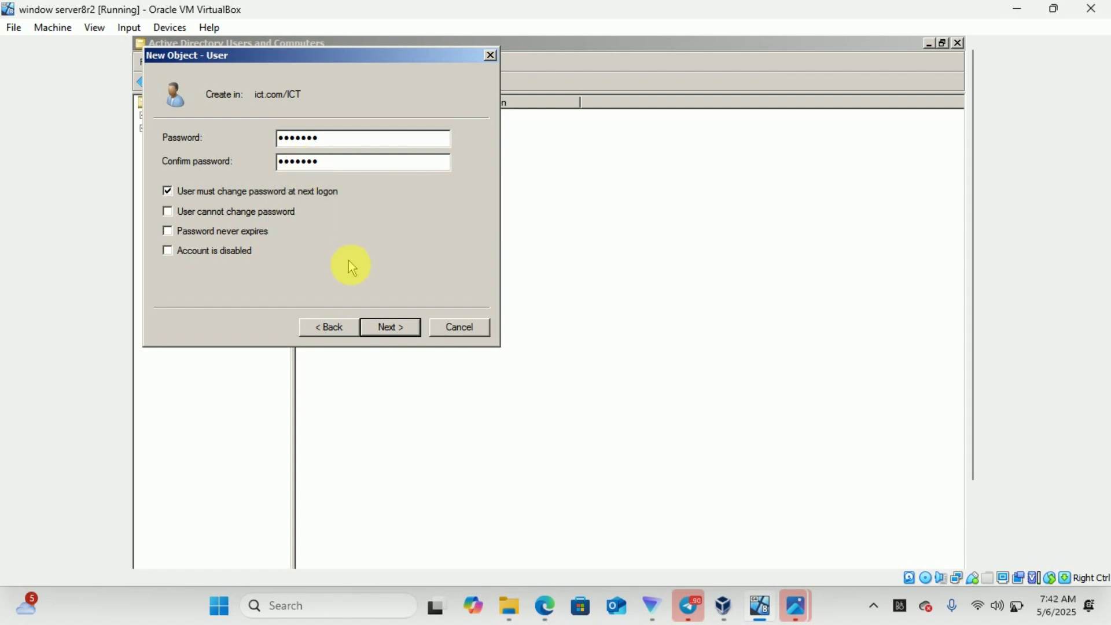
left_click(389, 327)
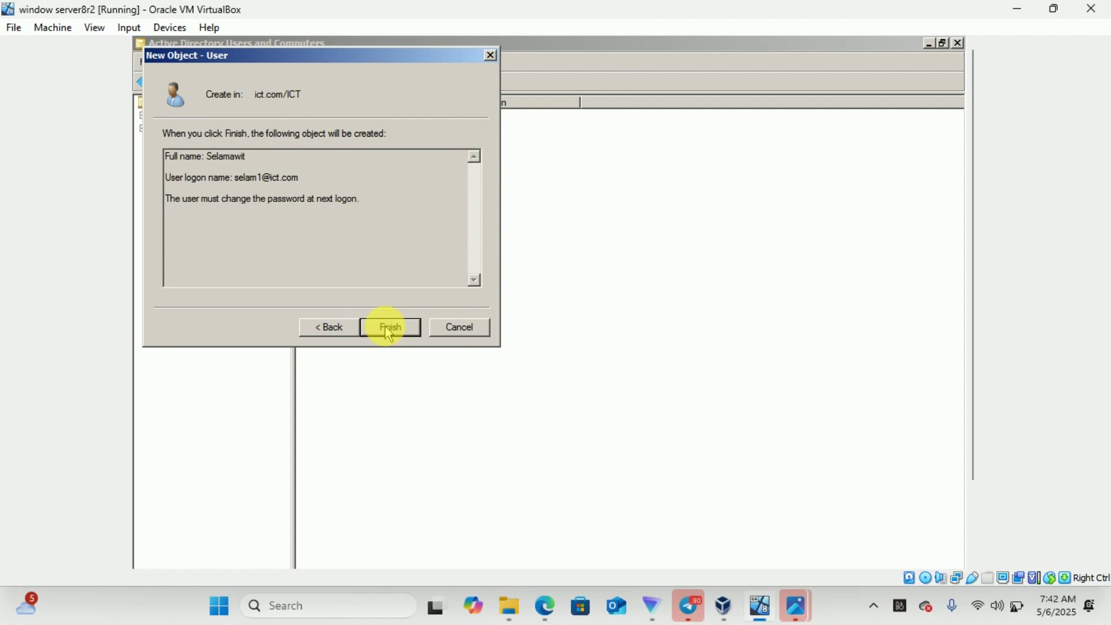
left_click(389, 327)
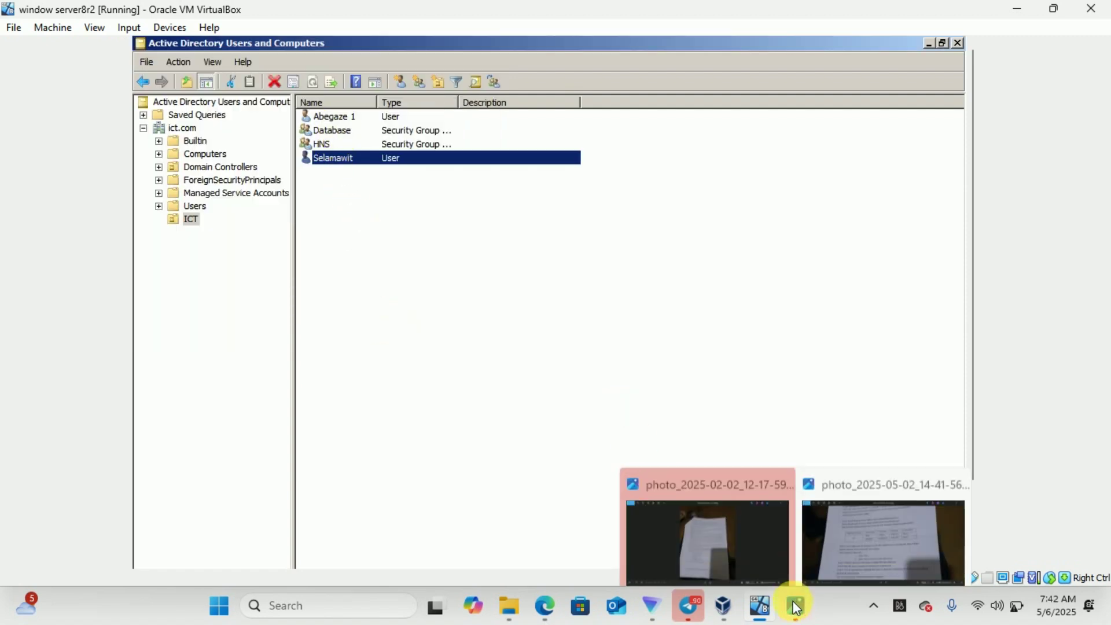
left_click(832, 513)
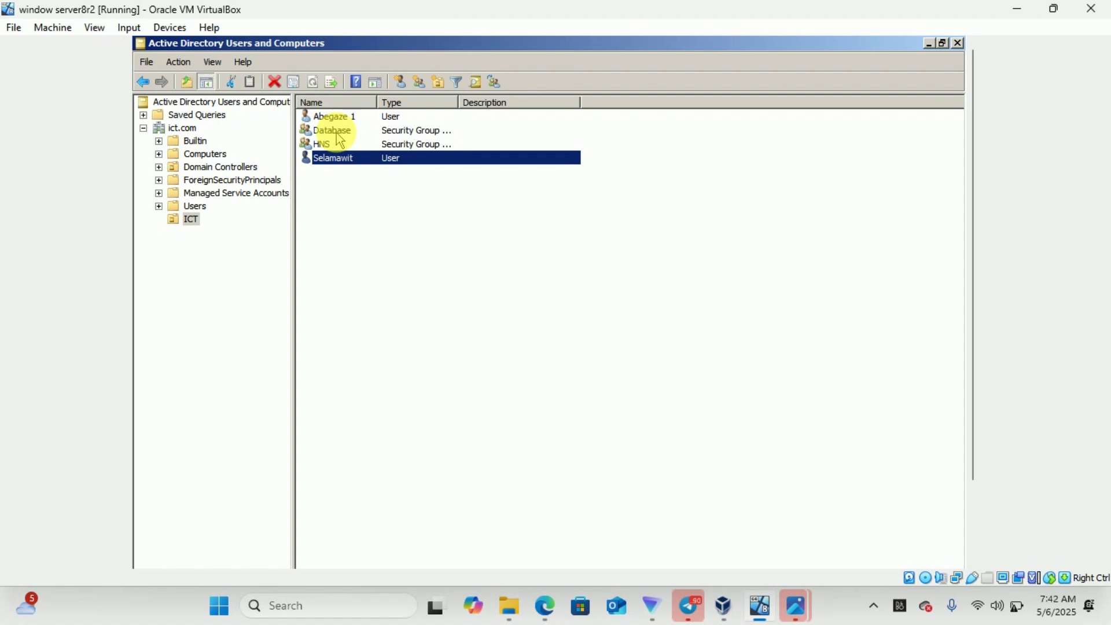
left_click(333, 145)
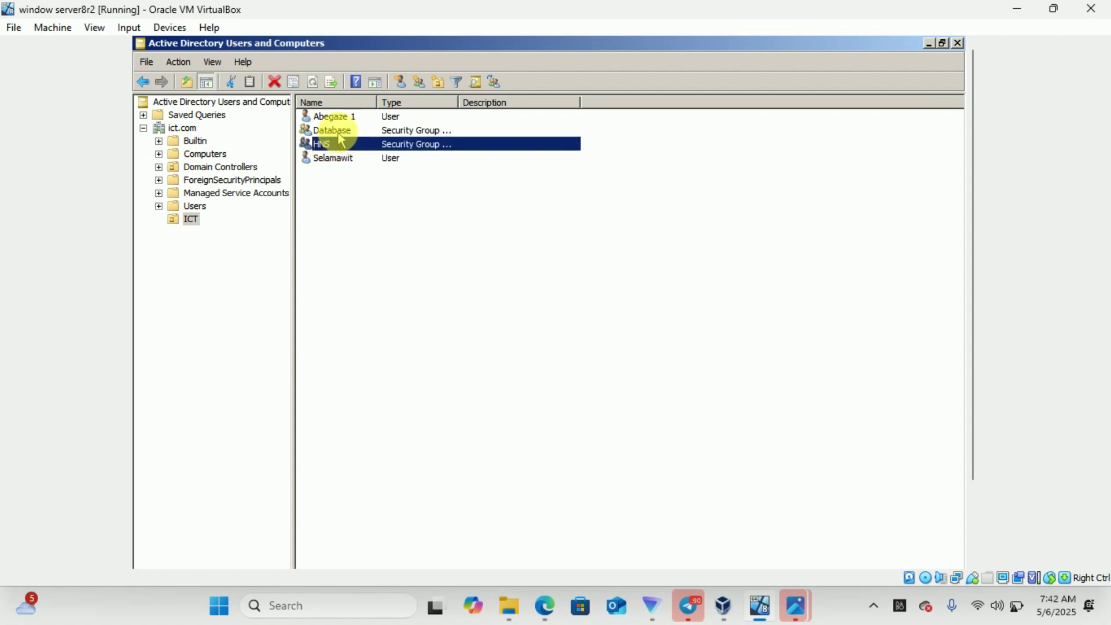
left_click(340, 132)
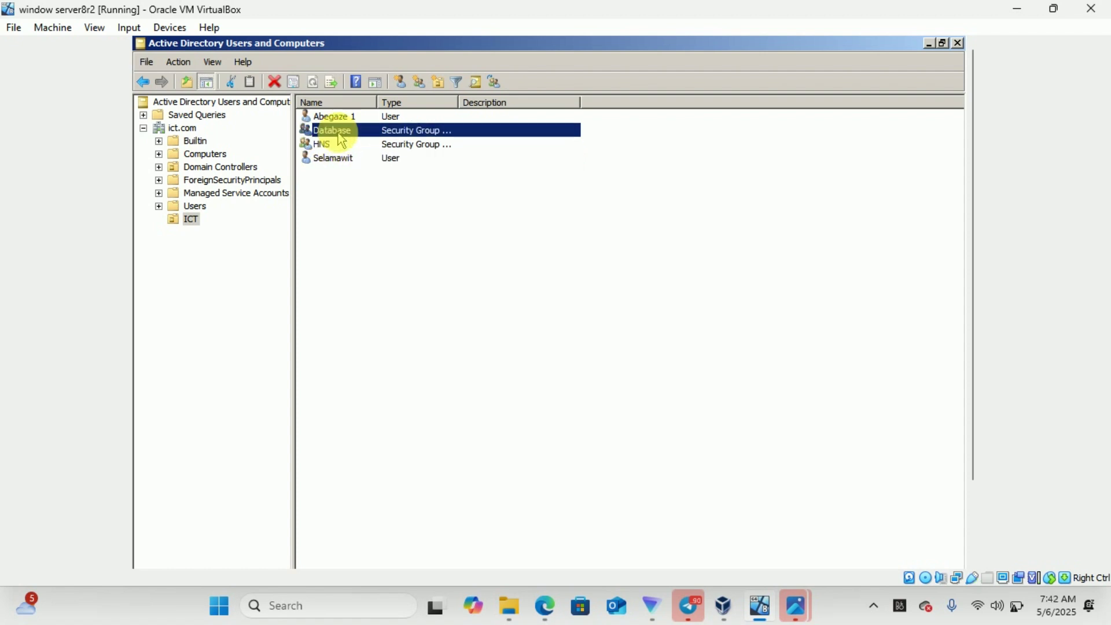
Add the first ICT user account to the Database group's Members list, then apply and save
double_click(338, 132)
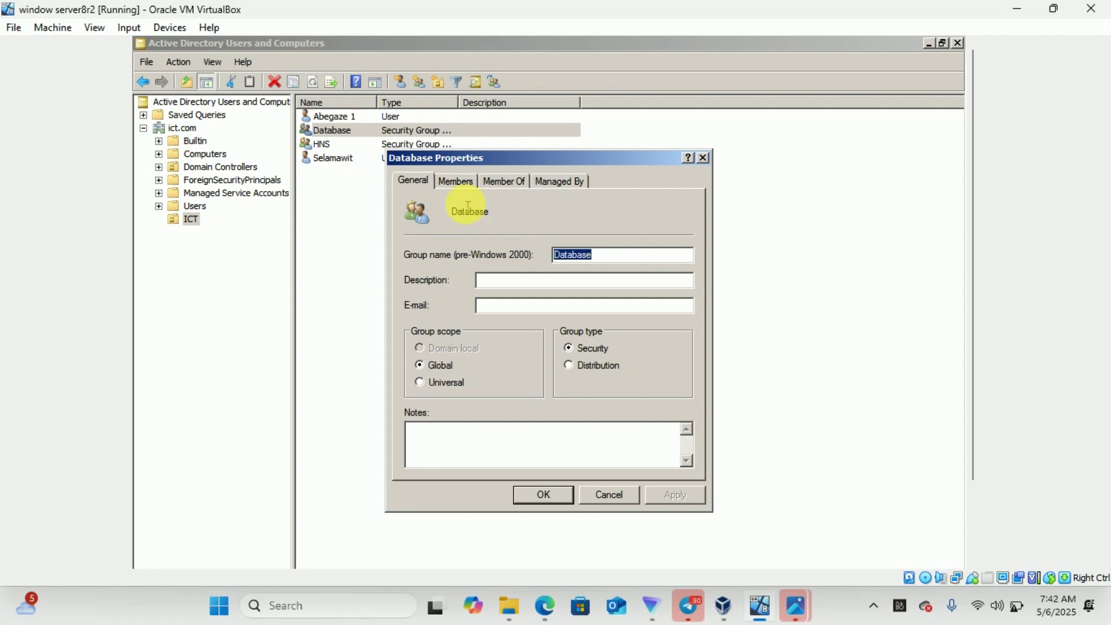
left_click(456, 183)
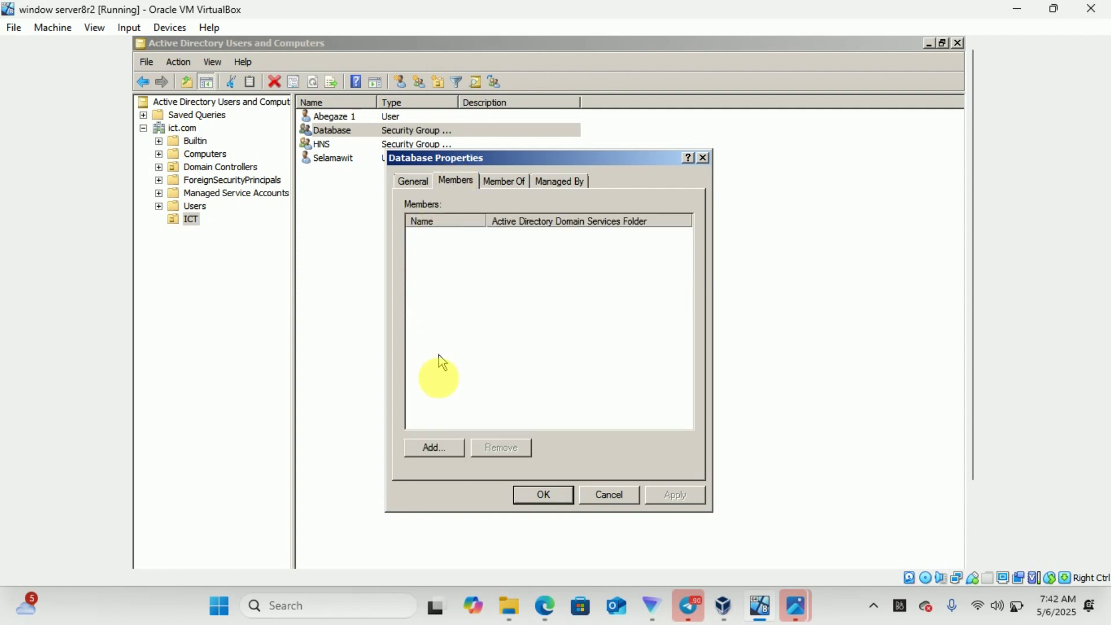
left_click(434, 446)
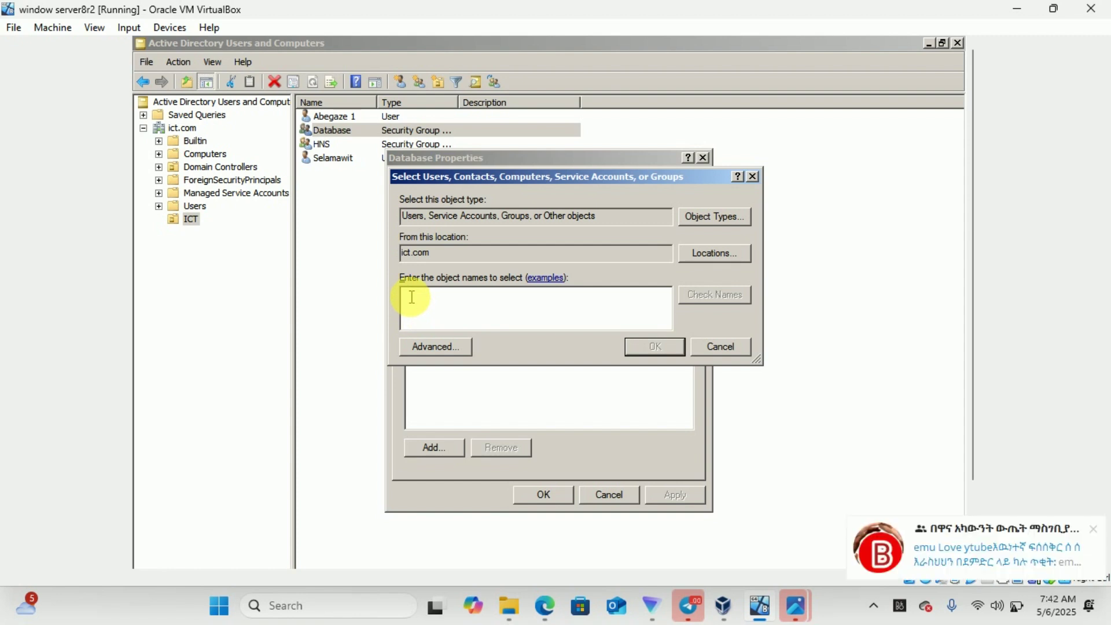
type("abegaze")
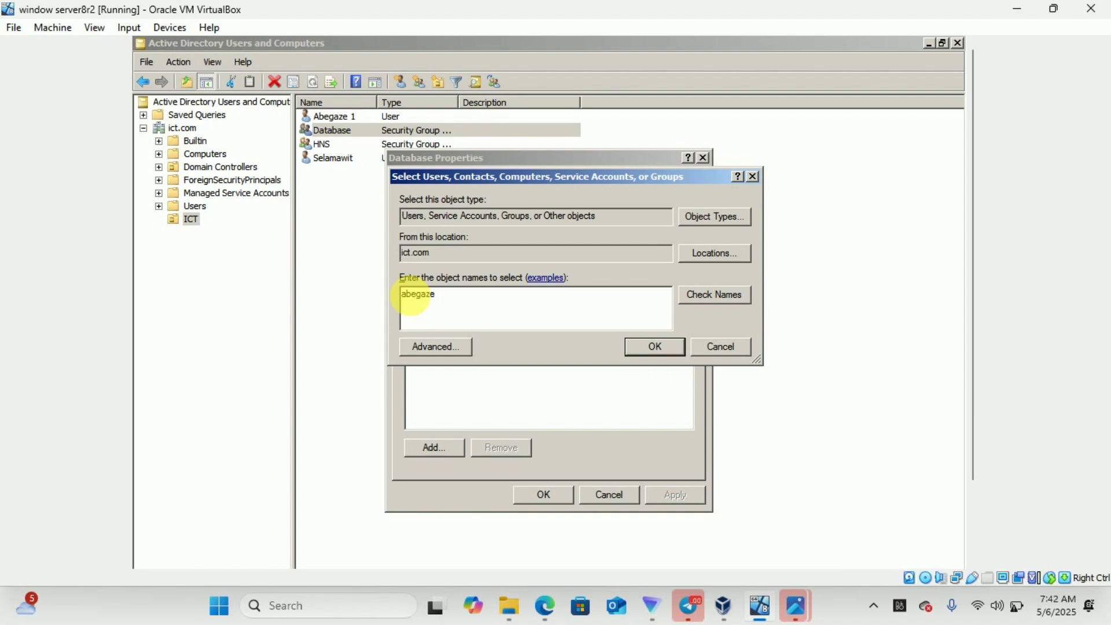
key("Return")
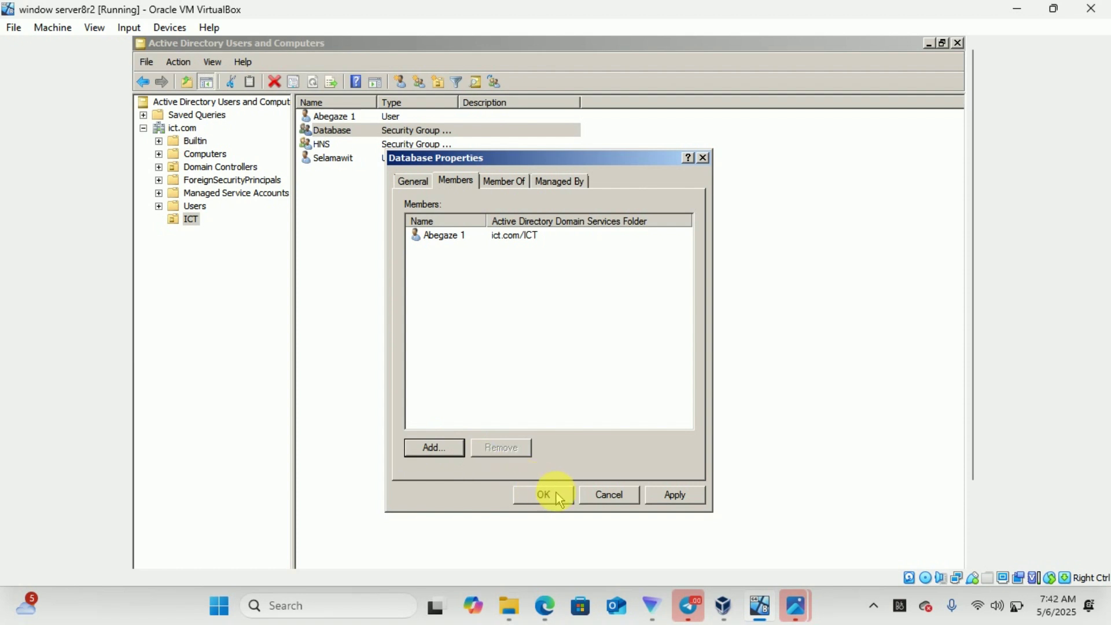
left_click(674, 498)
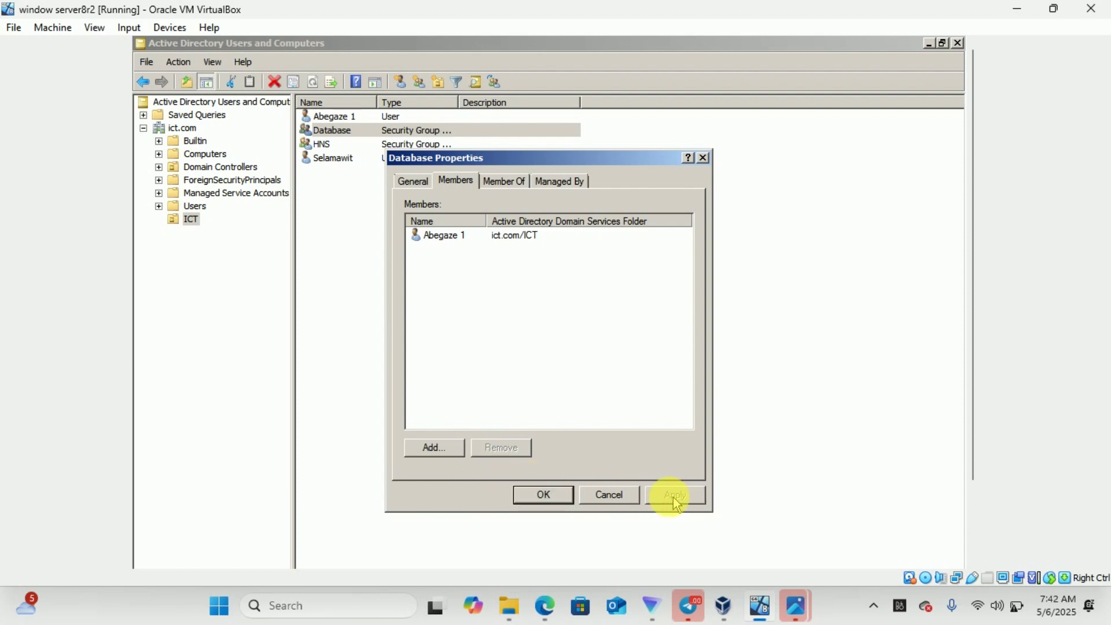
left_click(544, 497)
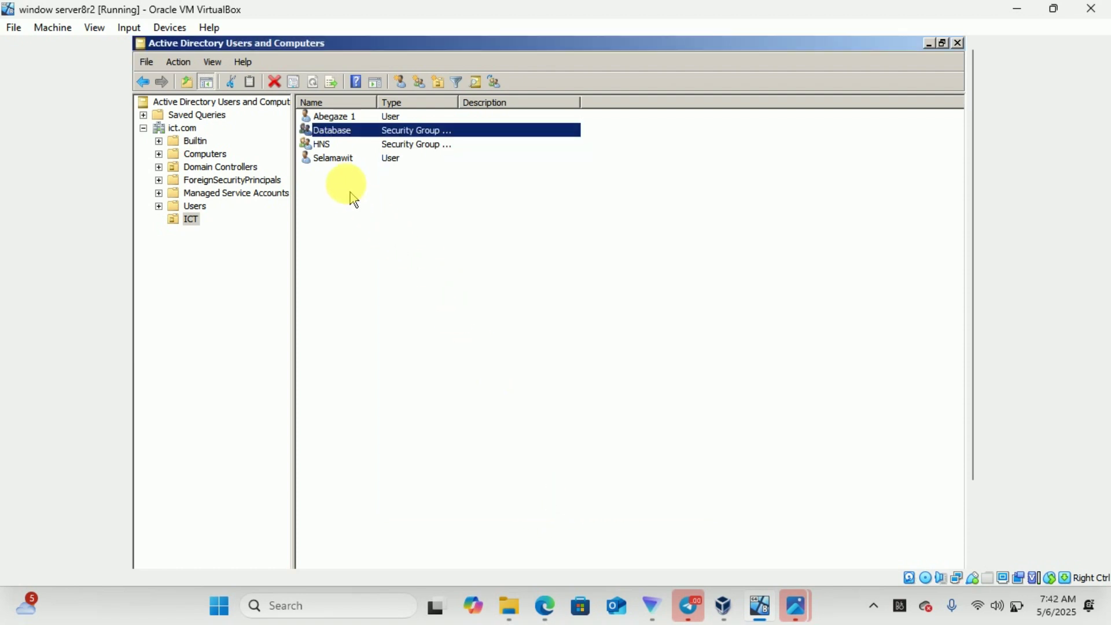
Enter the second ICT user's name as a new HNS group member, then apply and save
double_click(333, 145)
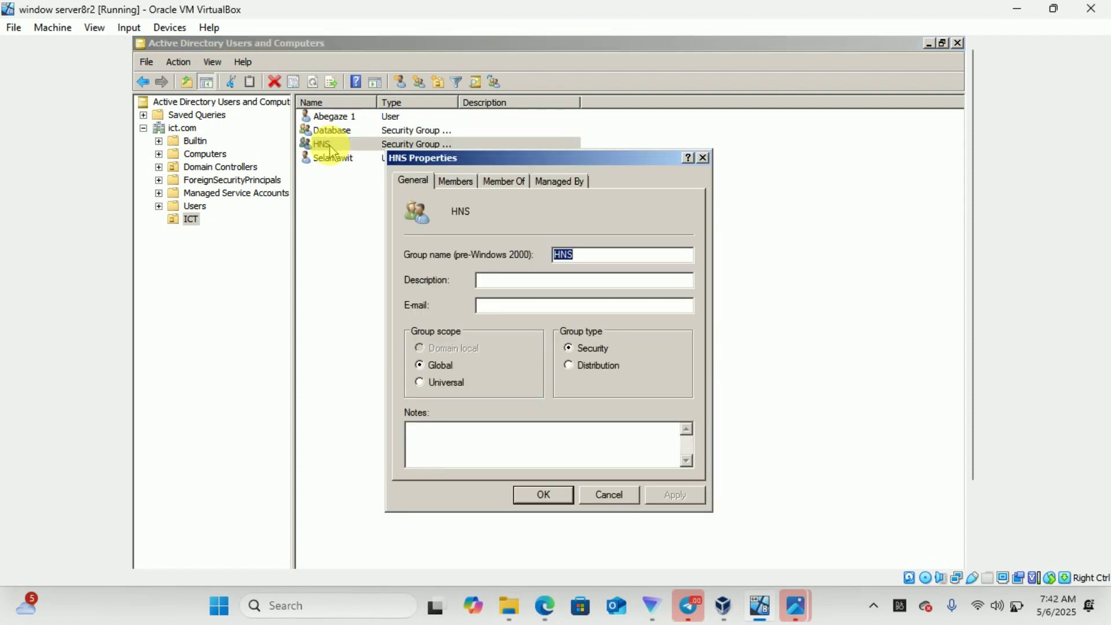
left_click(456, 180)
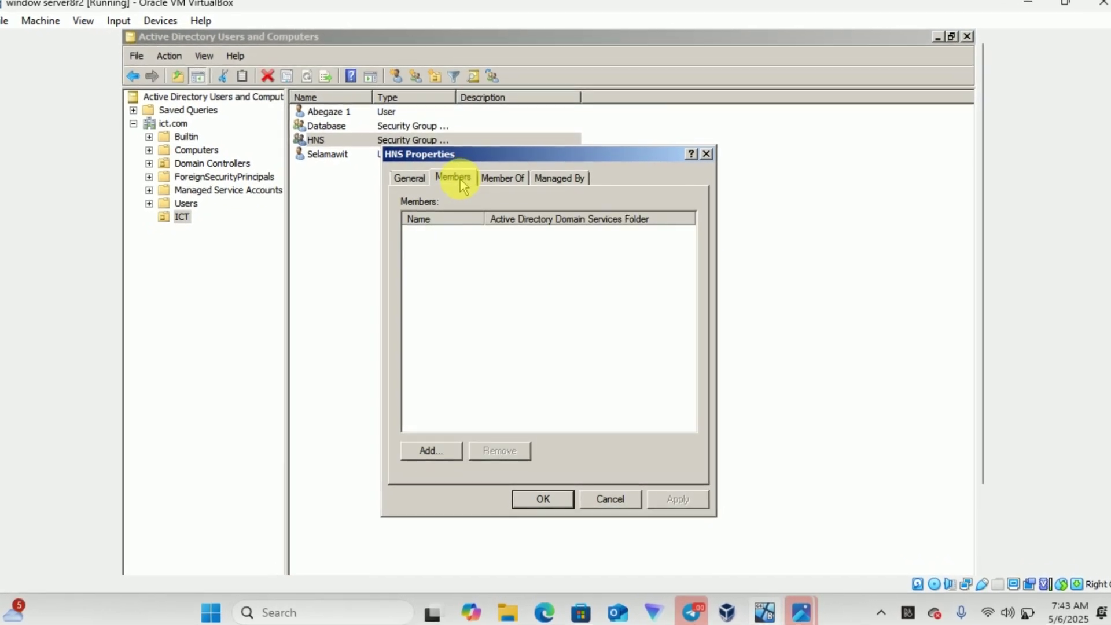
left_click(430, 455)
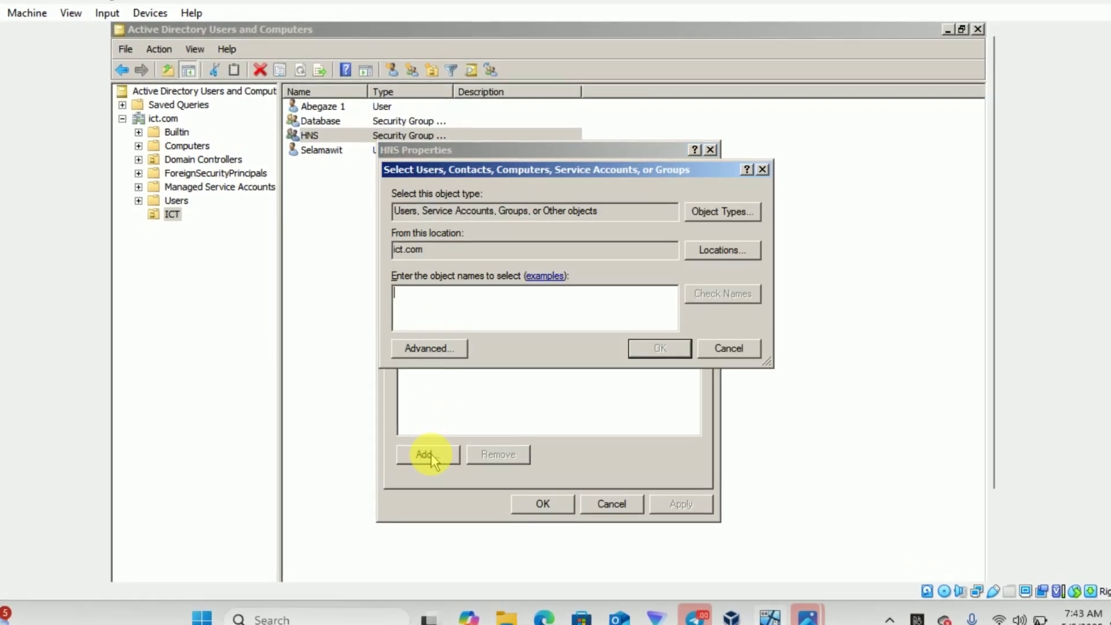
type("sel")
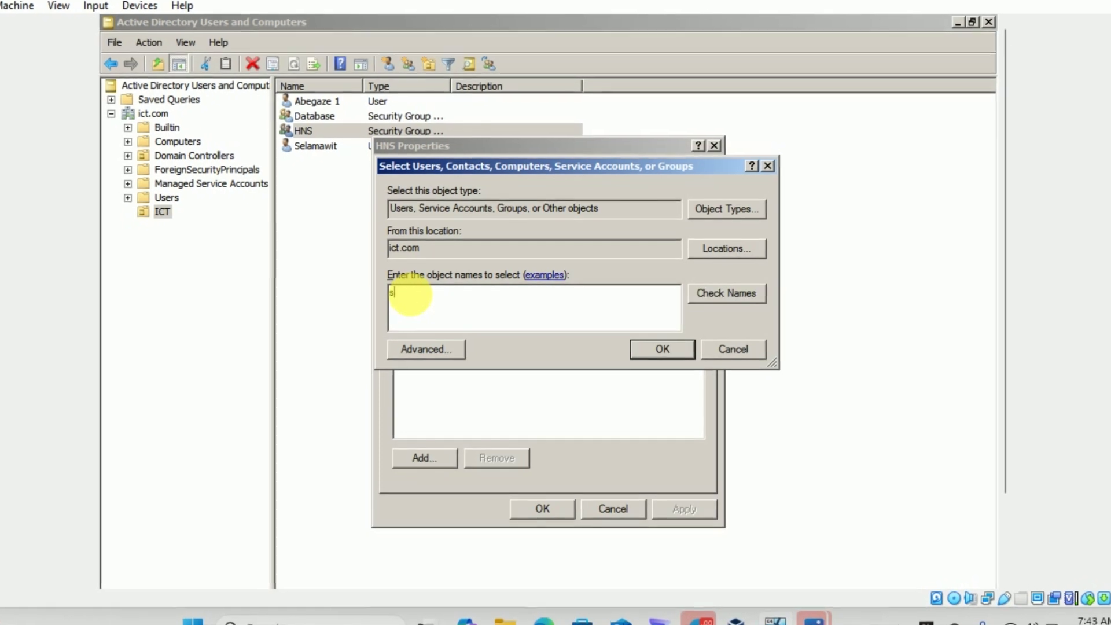
type("ama")
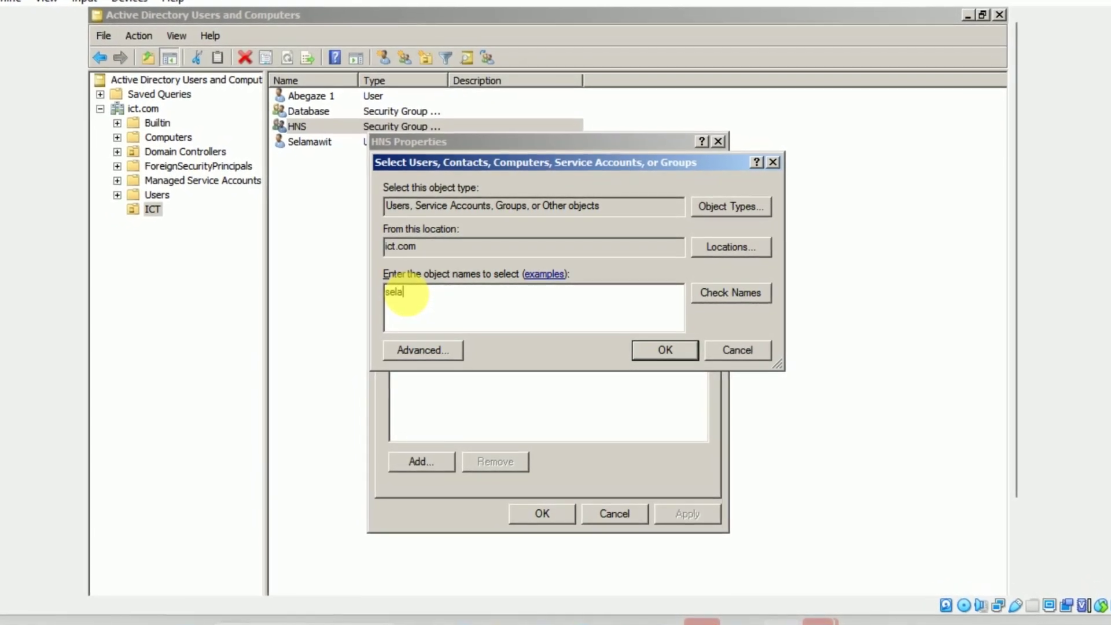
type("wit")
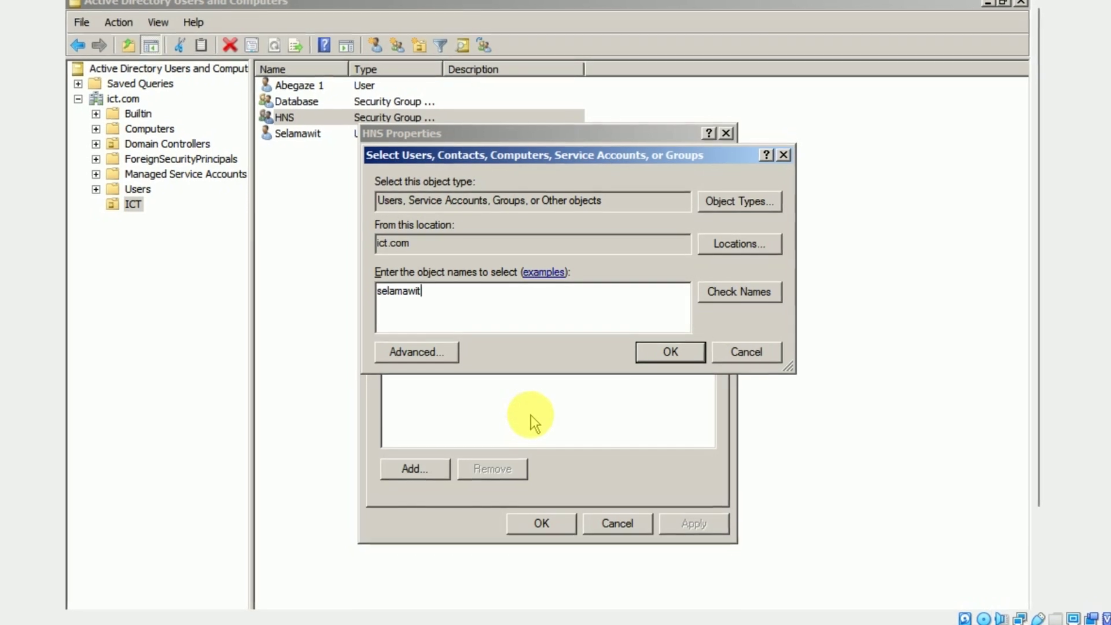
key("Return")
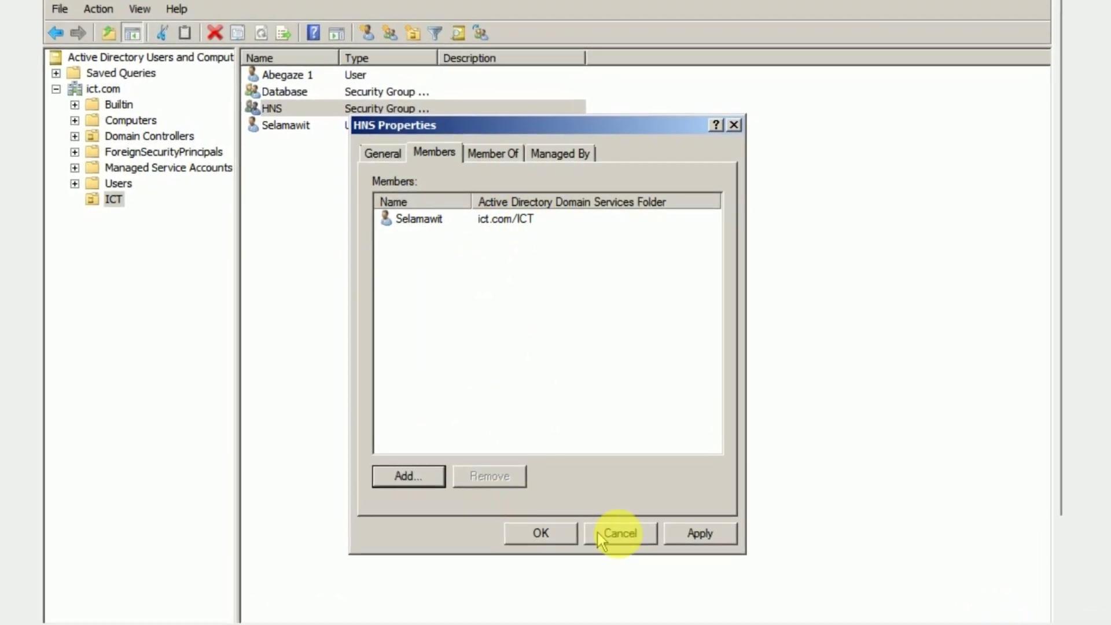
left_click(702, 532)
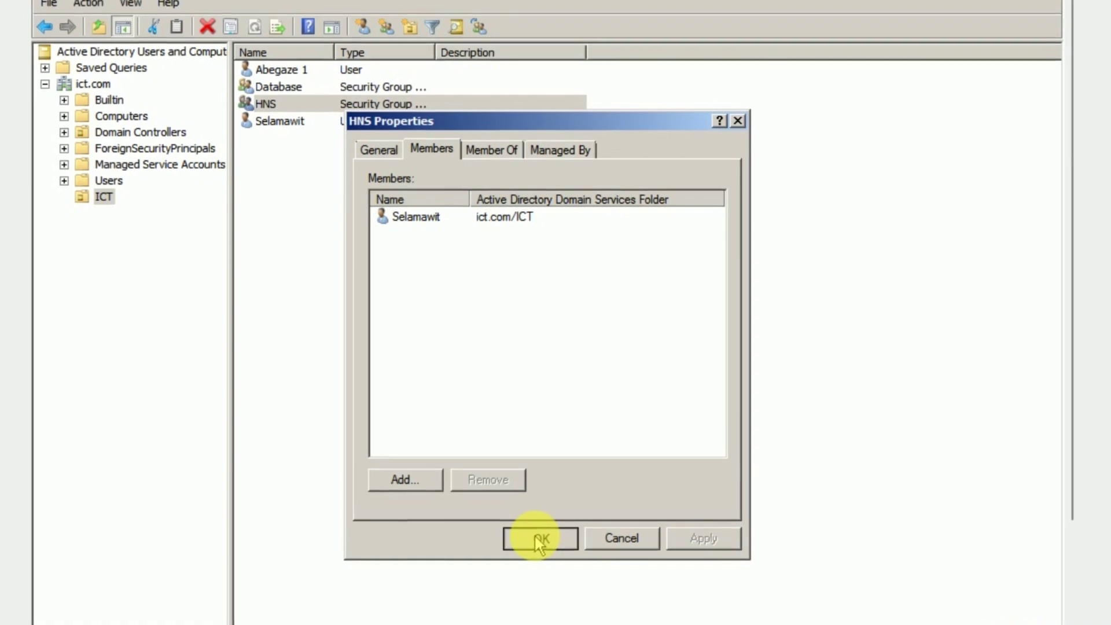
left_click(542, 536)
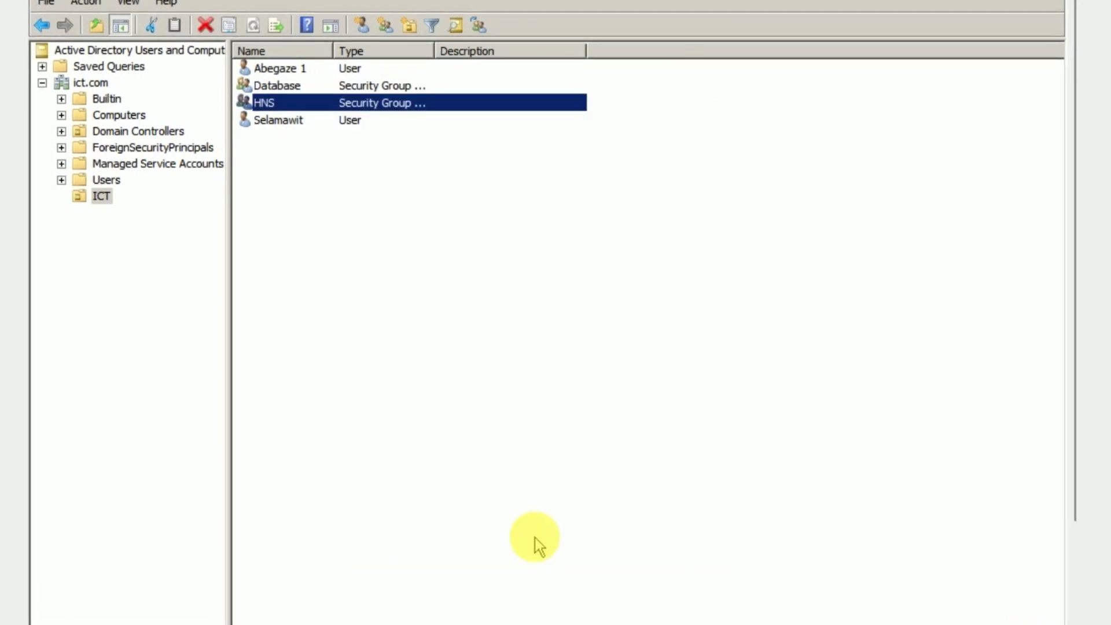
Reopen the Database group's properties to confirm its member, then close it
left_click(291, 80)
double_click(287, 78)
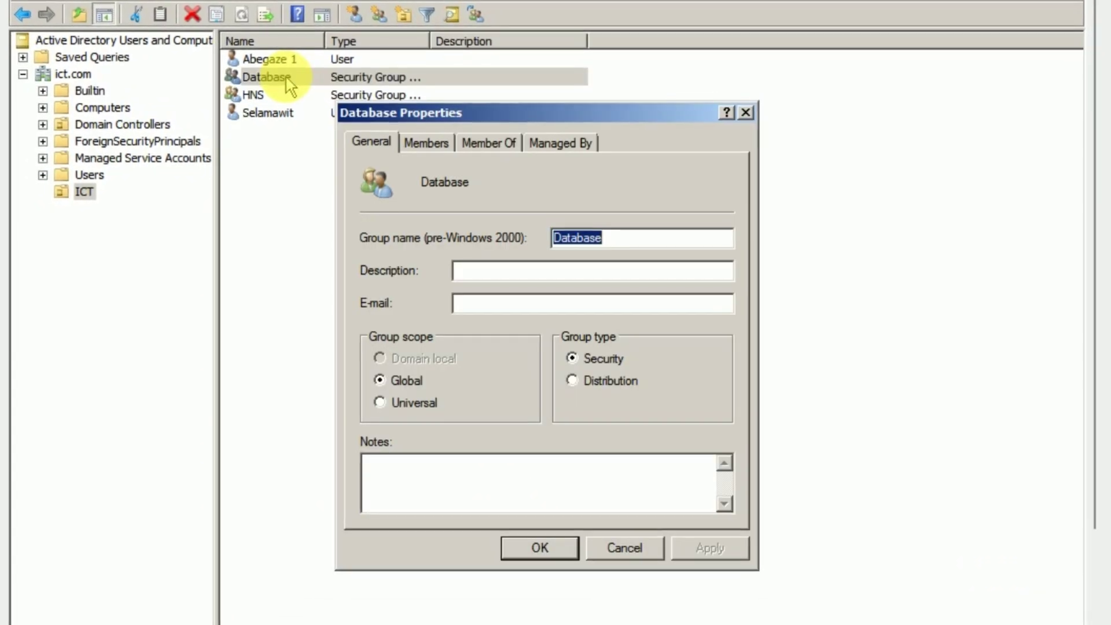
left_click(416, 140)
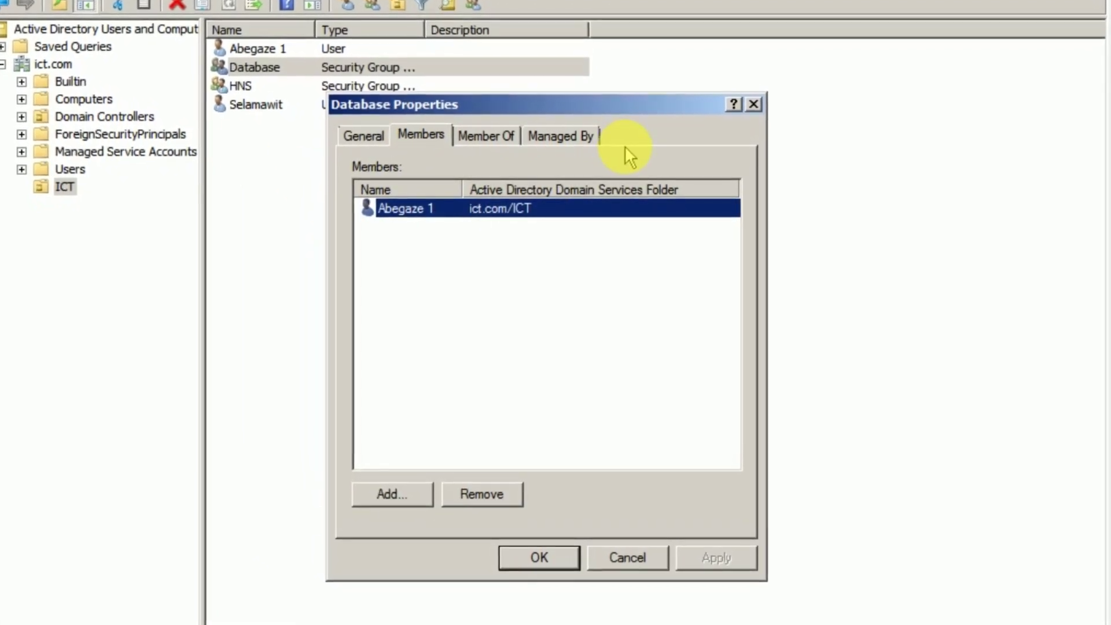
left_click(758, 98)
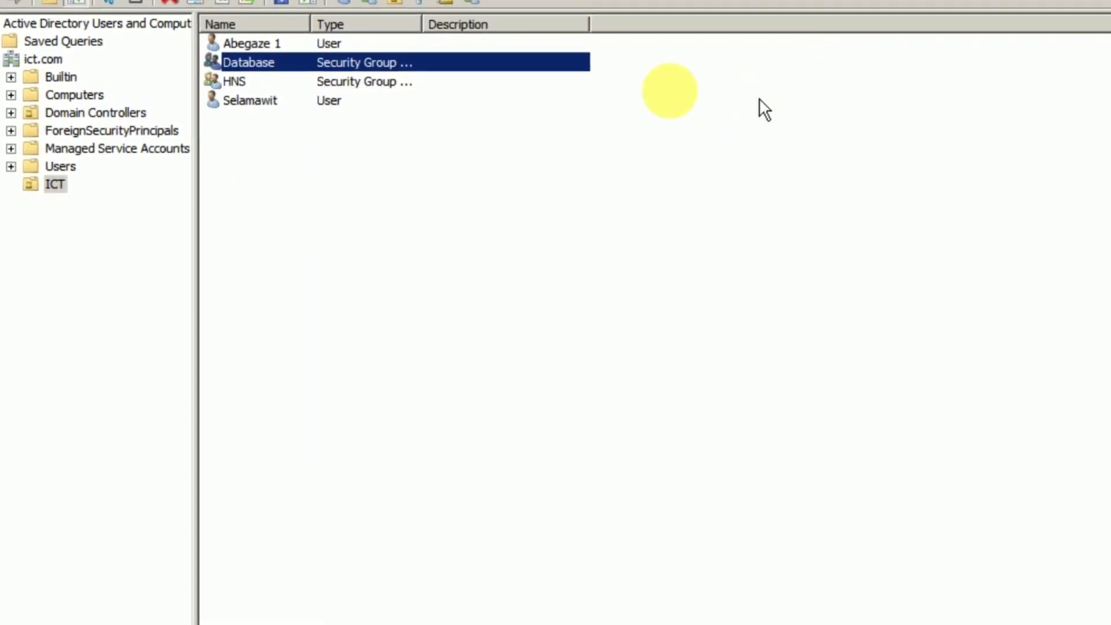
Check the HNS group's members, then return to the server virtual machine
left_click(258, 85)
double_click(253, 82)
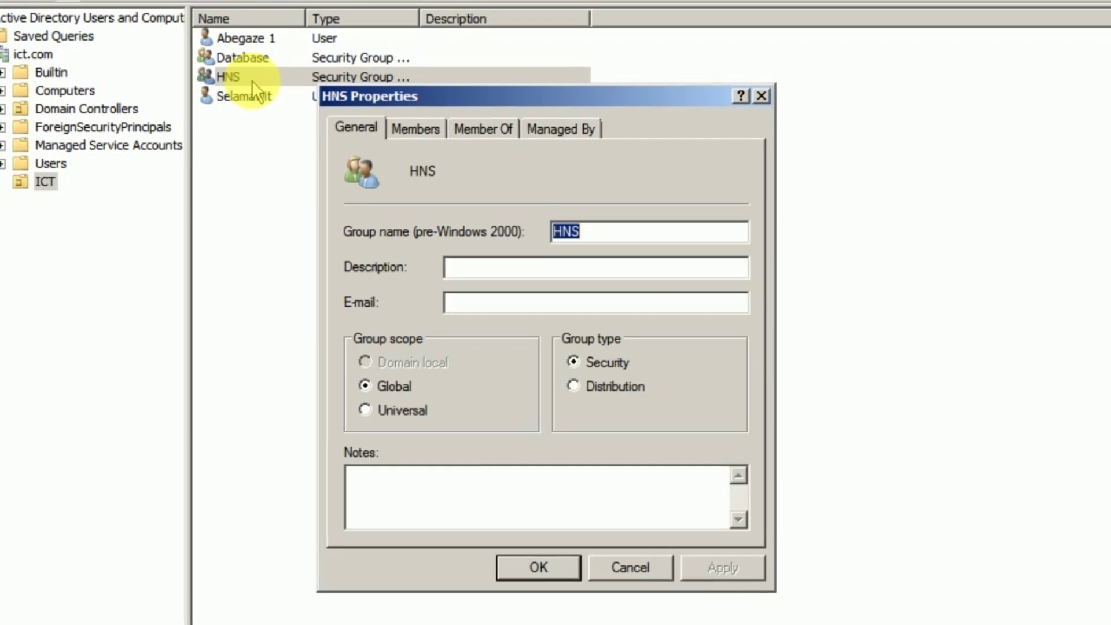
left_click(412, 133)
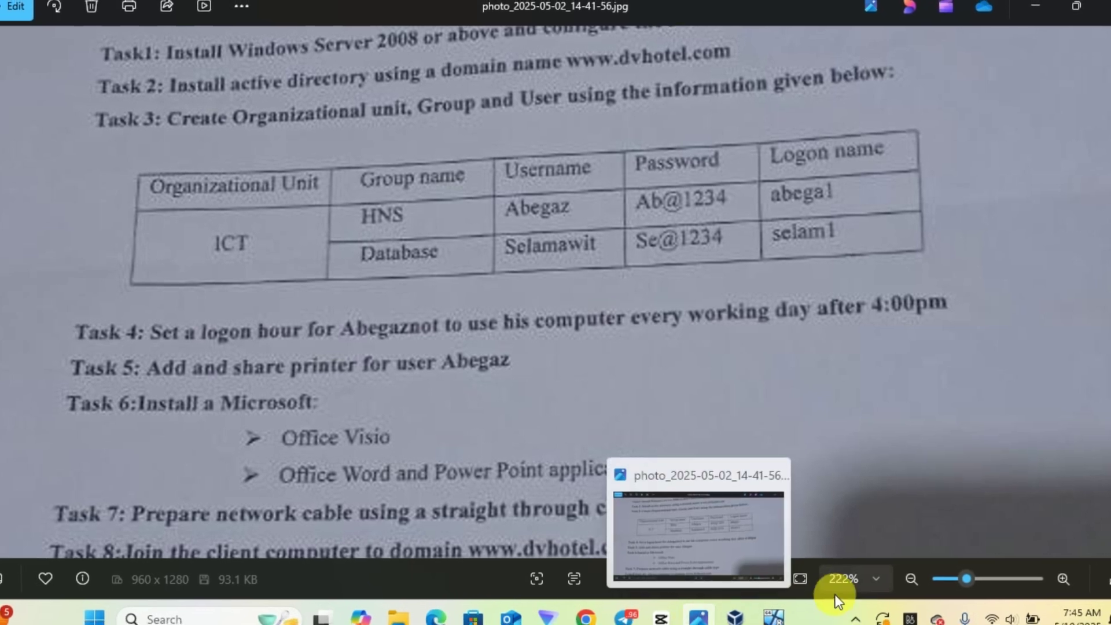
mouse_move(774, 617)
left_click(763, 548)
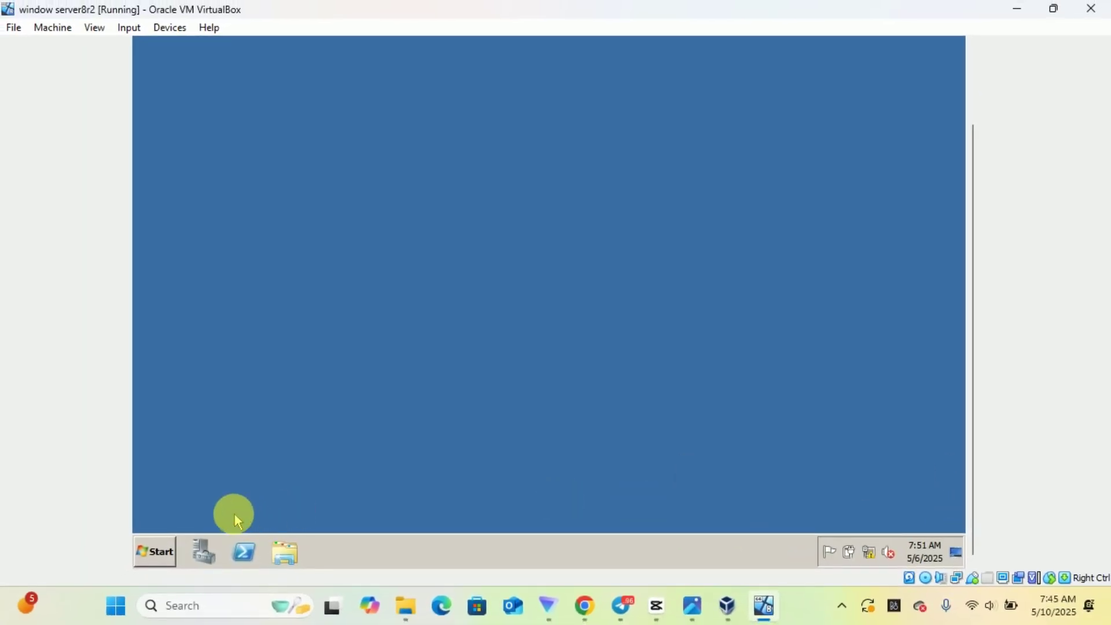
Launch Active Directory Users and Computers from Administrative Tools and bring the console fully into view
left_click(163, 558)
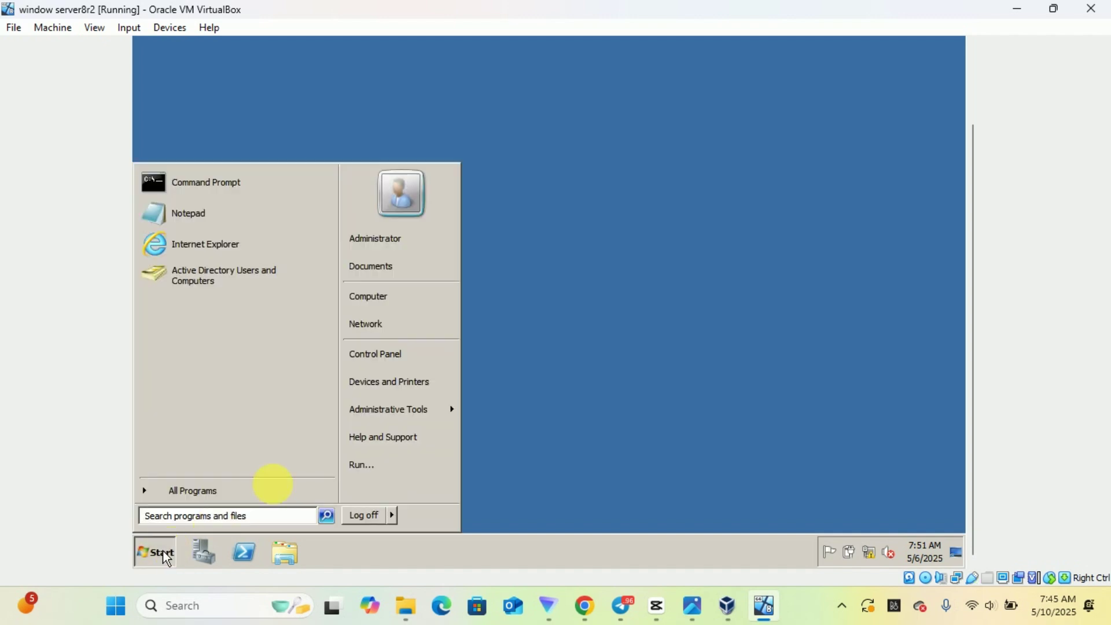
mouse_move(434, 423)
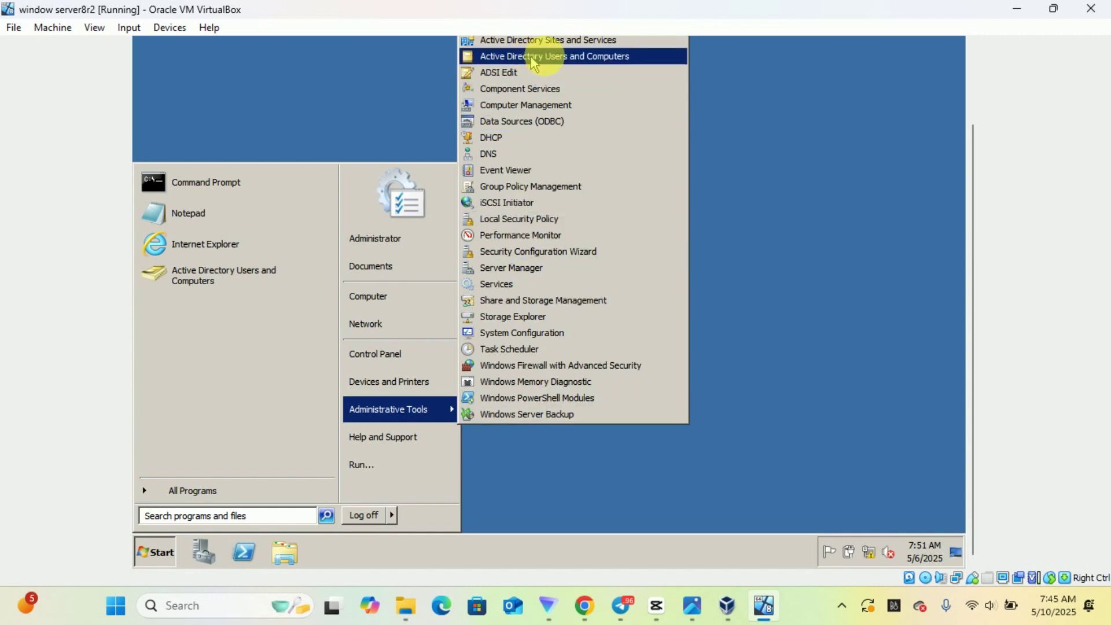
left_click(587, 58)
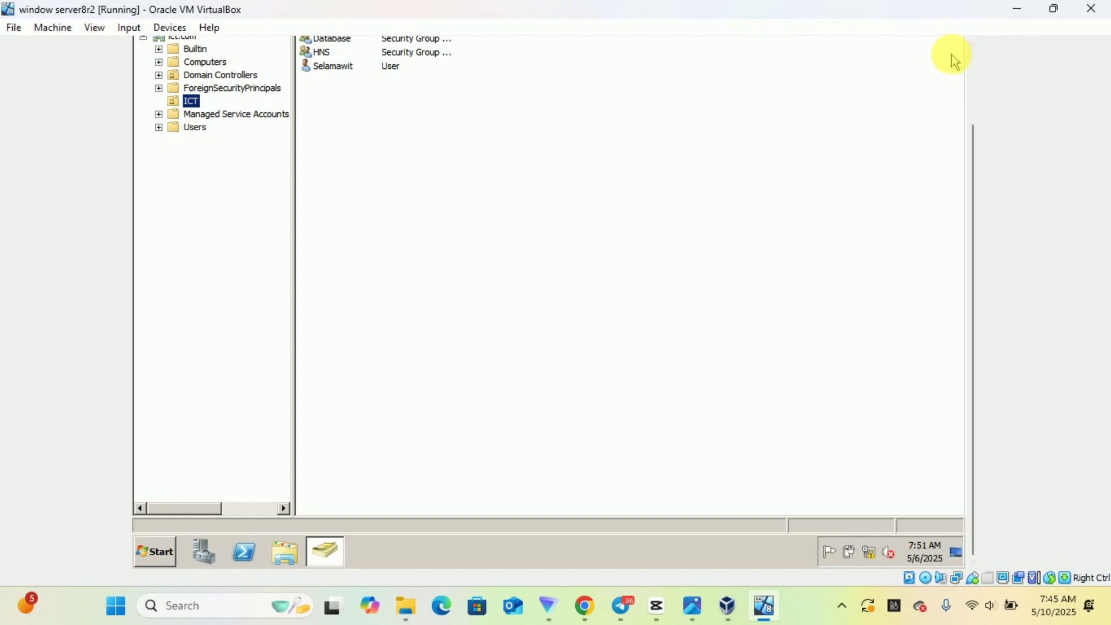
left_click(973, 55)
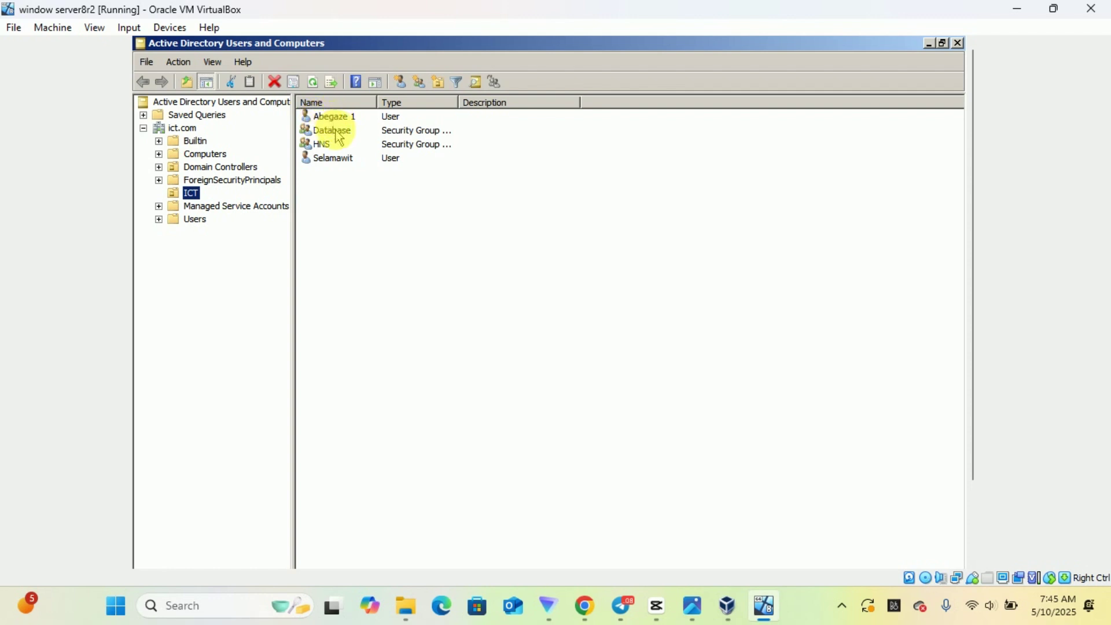
left_click(340, 133)
double_click(339, 134)
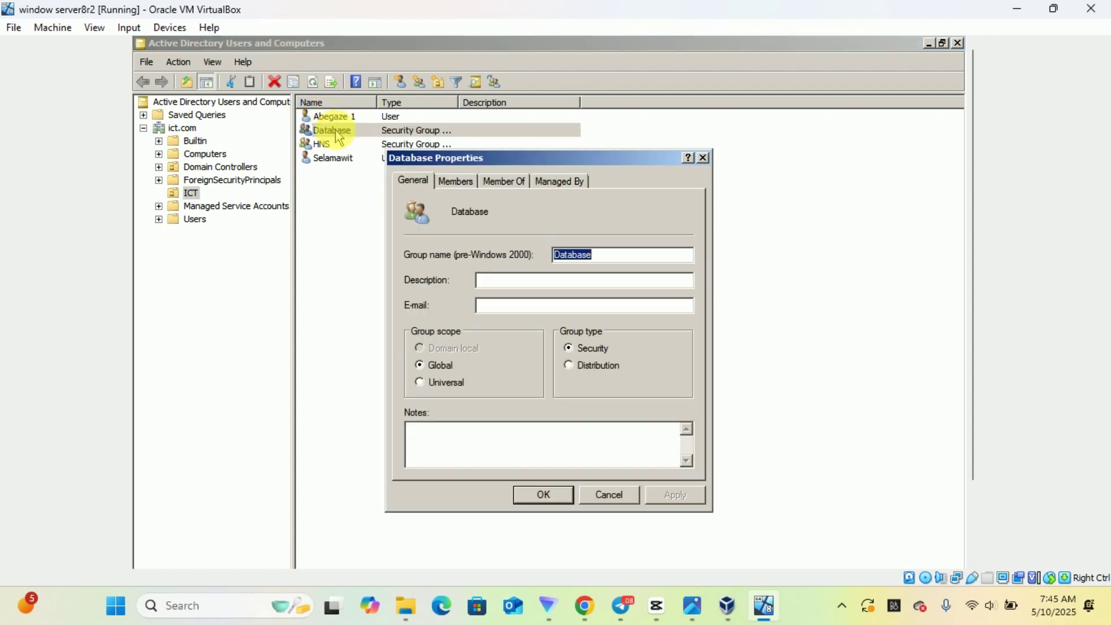
left_click(458, 183)
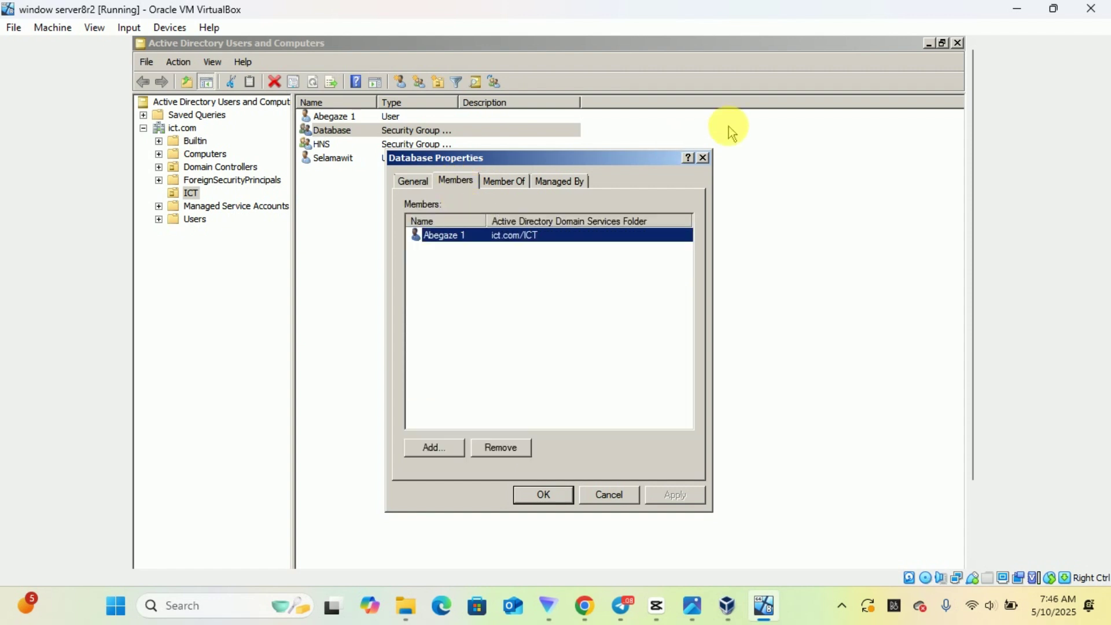
left_click(704, 159)
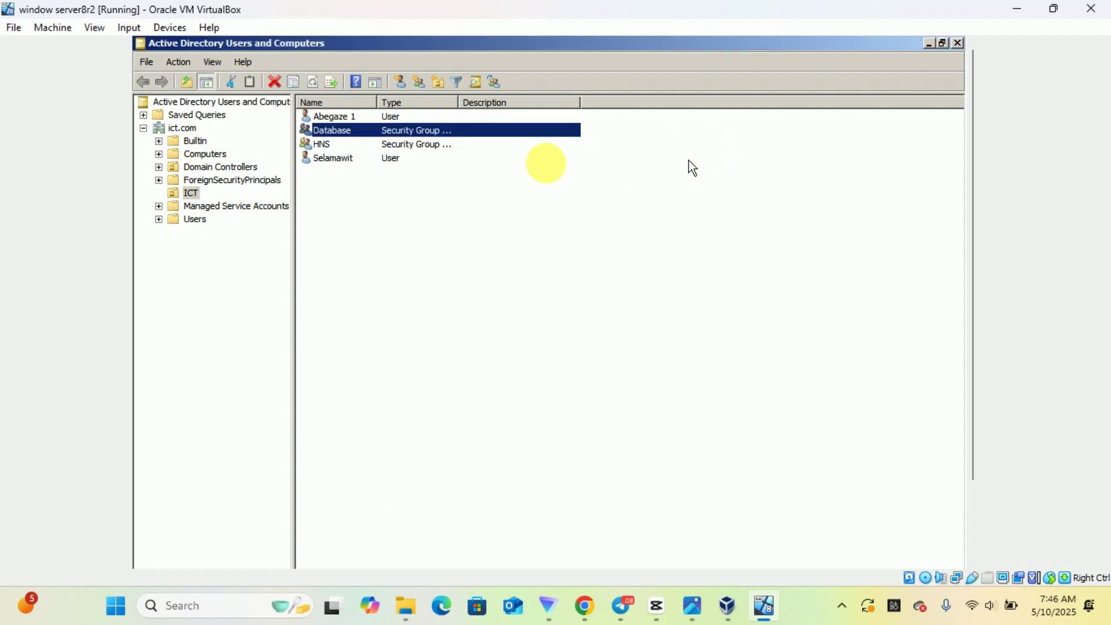
double_click(342, 144)
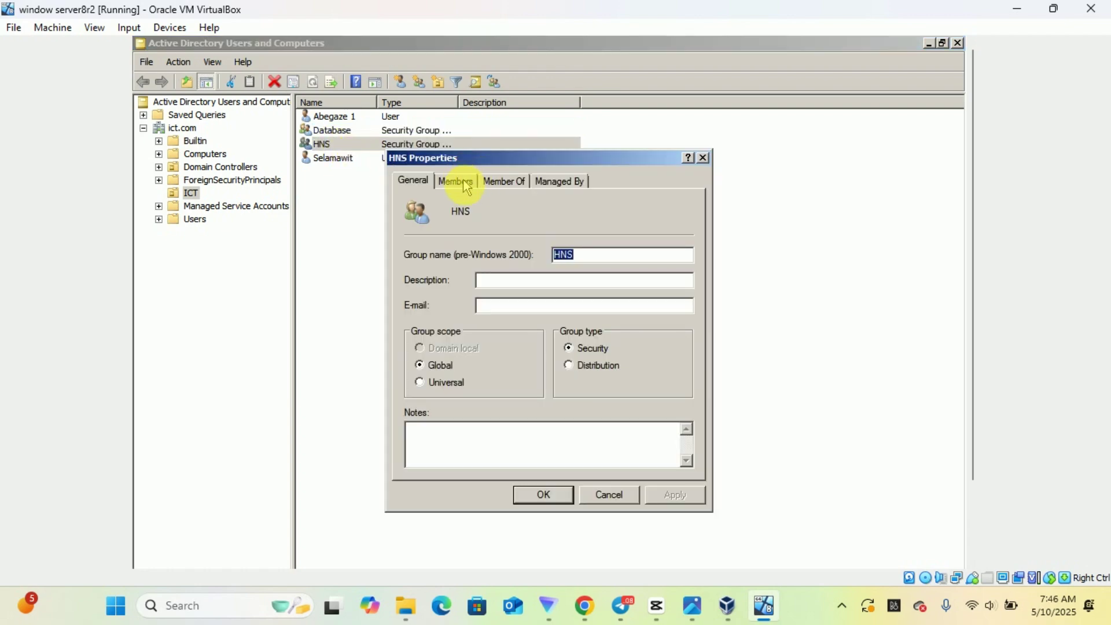
left_click(458, 181)
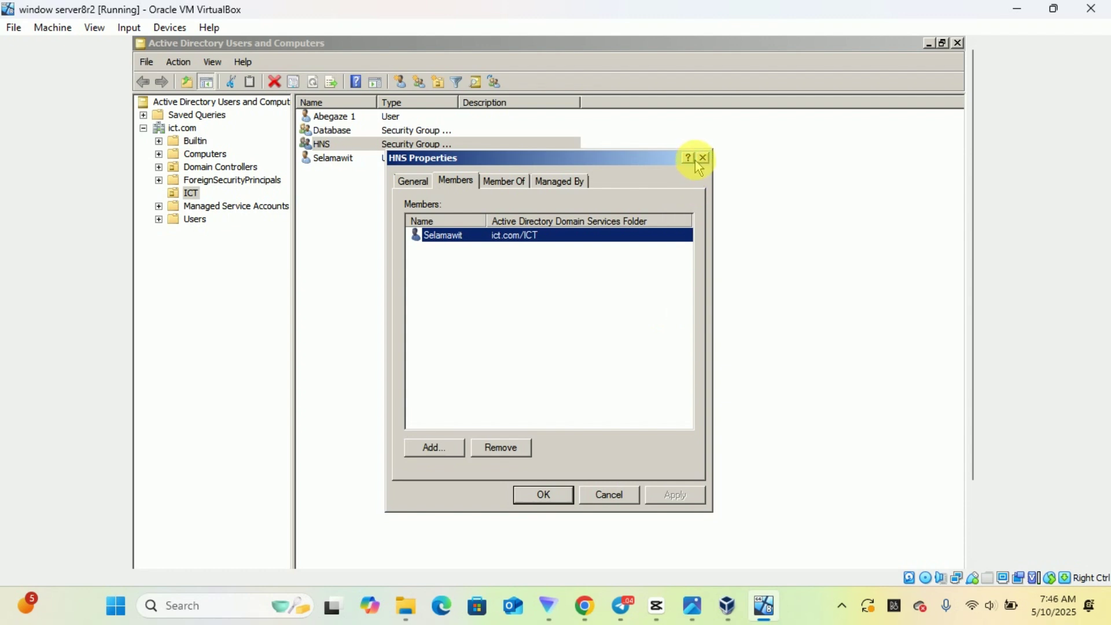
left_click(705, 158)
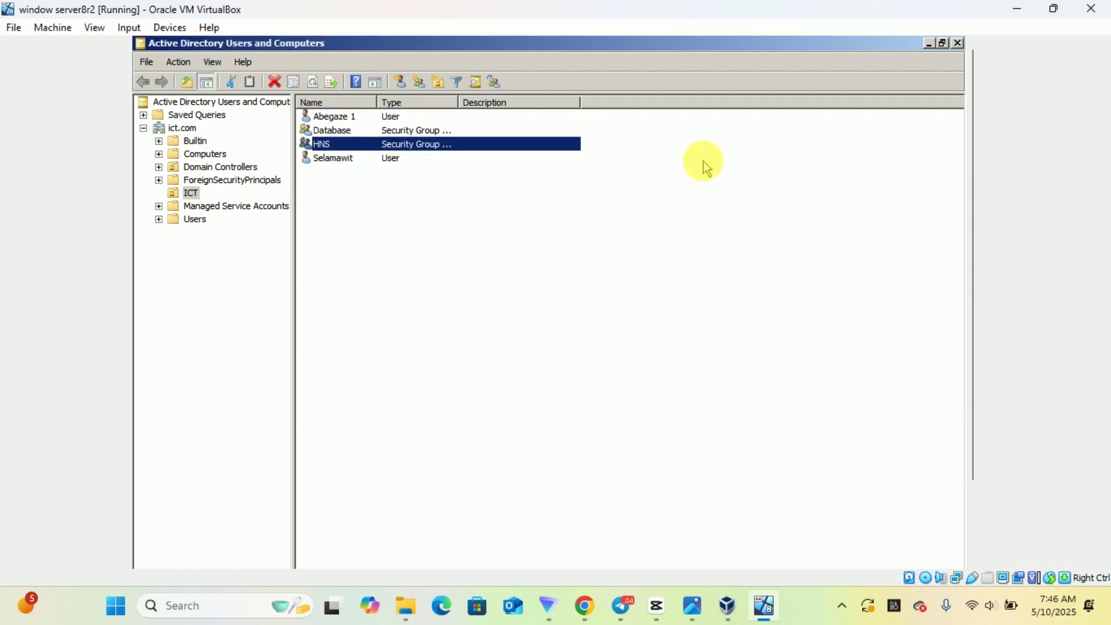
left_click(342, 120)
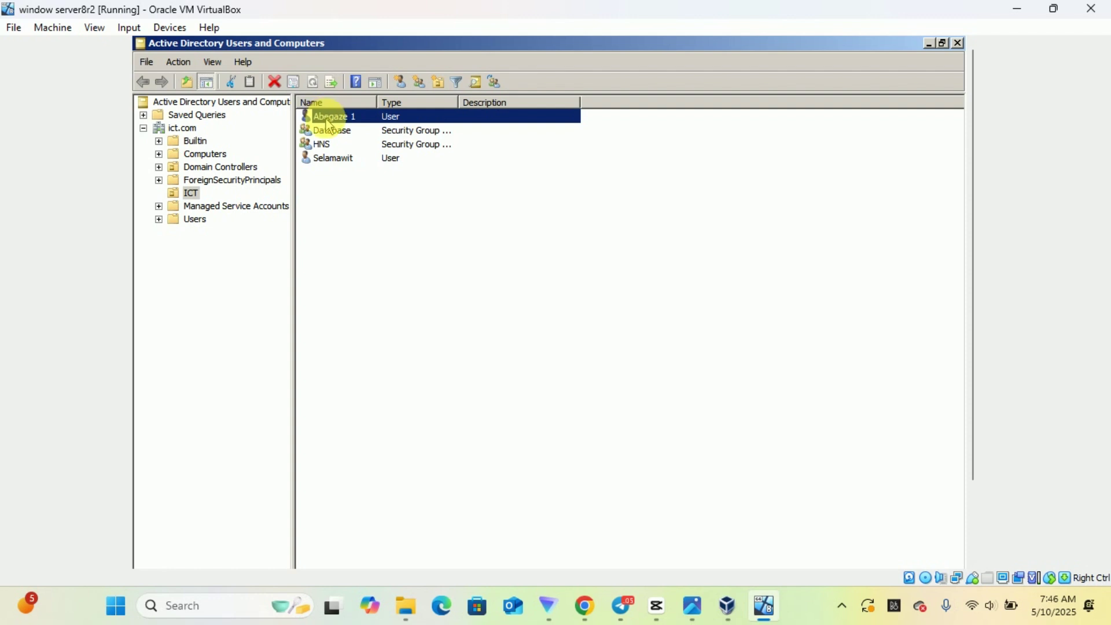
Open the Database member's properties and show the Account tab's Logon Hours schedule
double_click(329, 119)
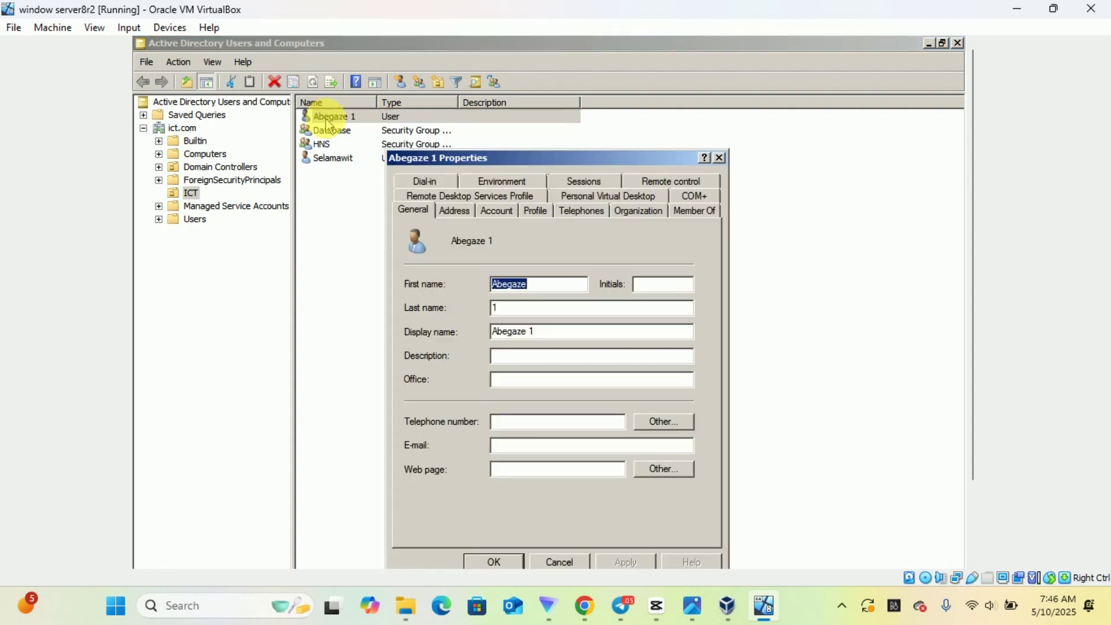
left_click(503, 215)
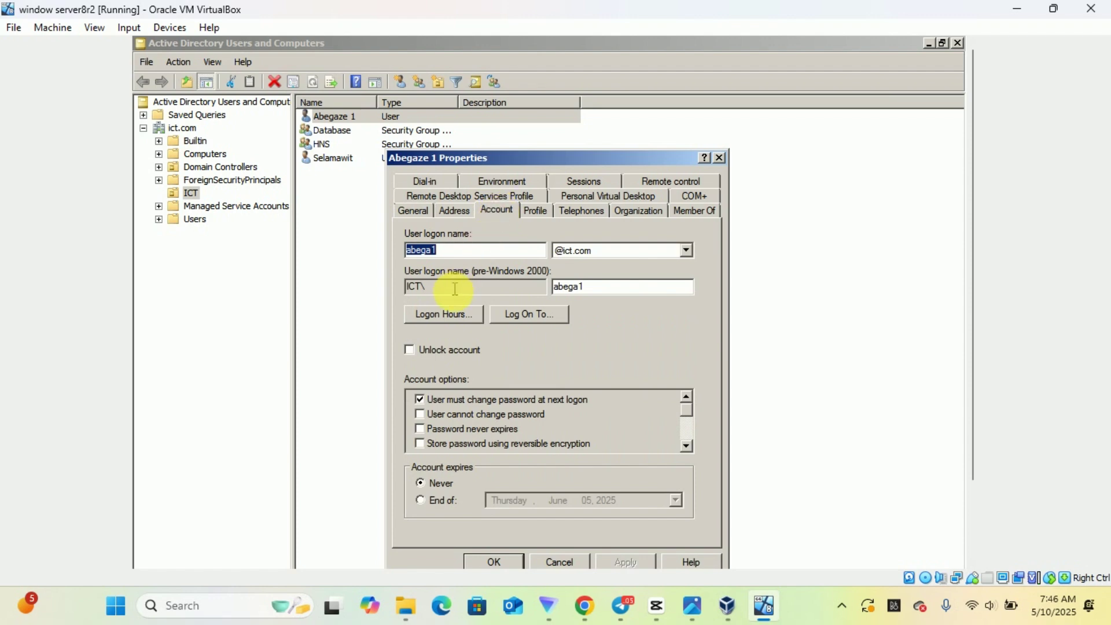
left_click(440, 317)
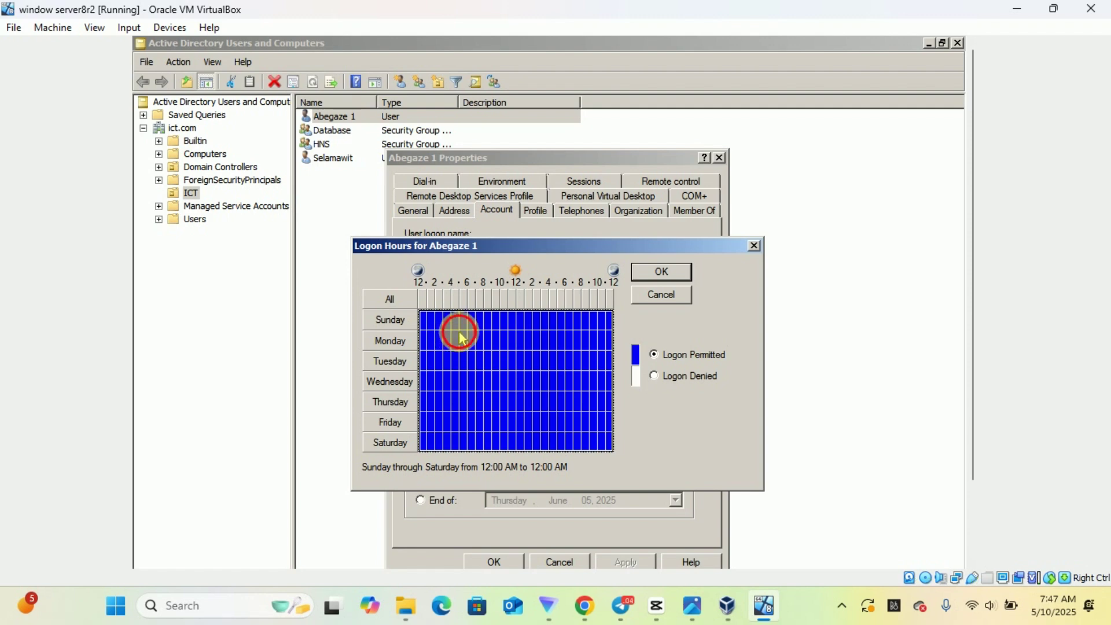
Select Monday–Friday 5:00 AM to 2:00 PM in the grid, mark it Logon Denied, and confirm
left_click(461, 336)
left_click_drag(463, 339, 613, 429)
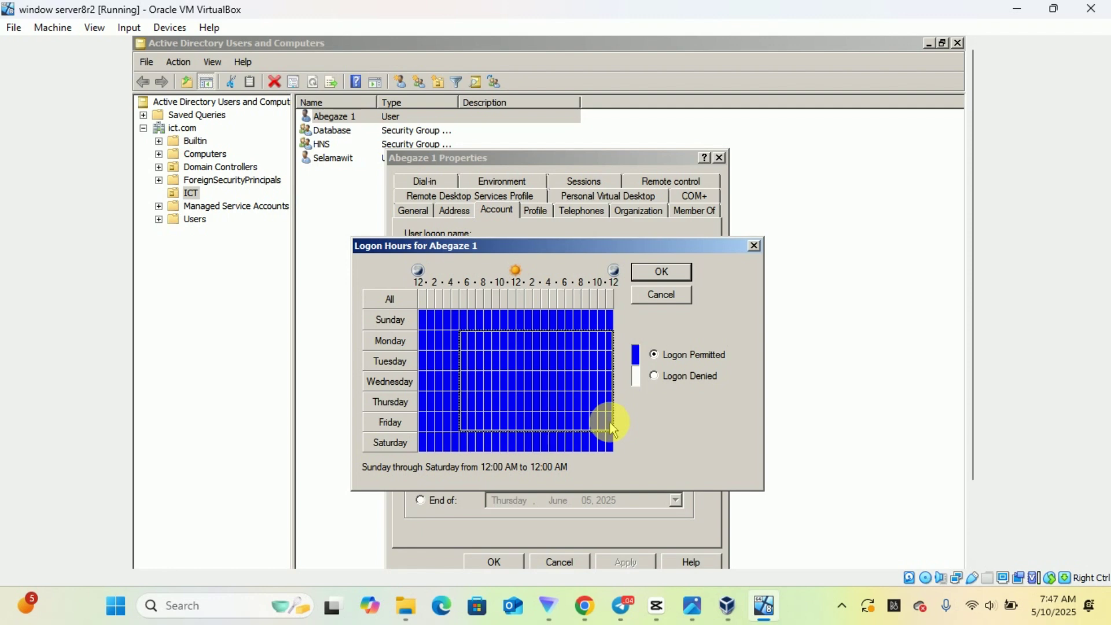
left_click_drag(613, 429, 533, 425)
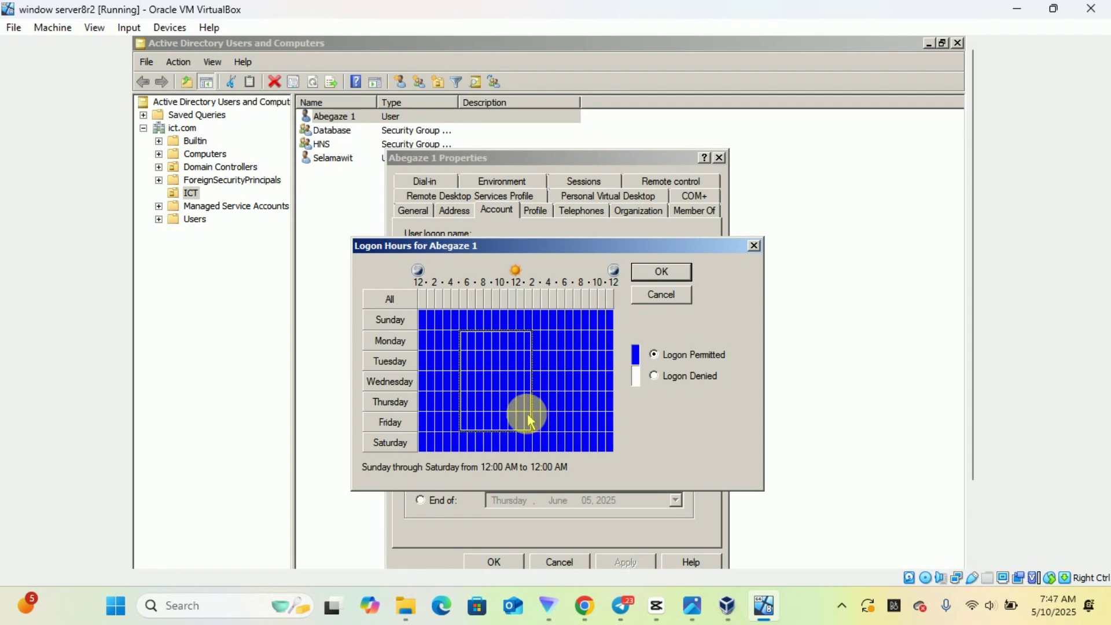
left_click_drag(532, 424, 530, 420)
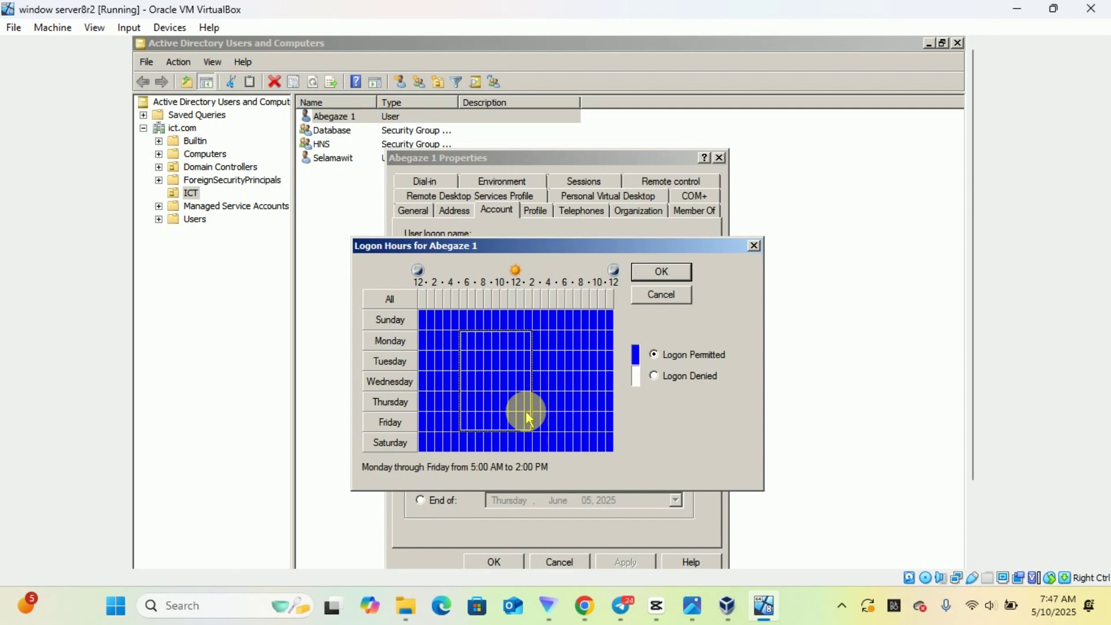
left_click(654, 377)
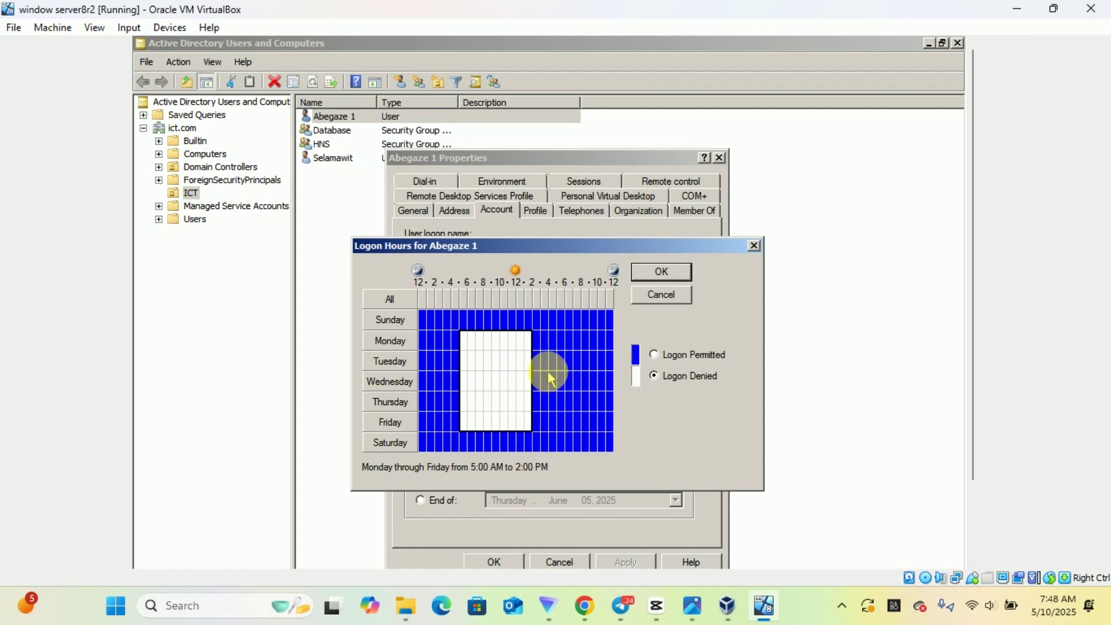
left_click(660, 274)
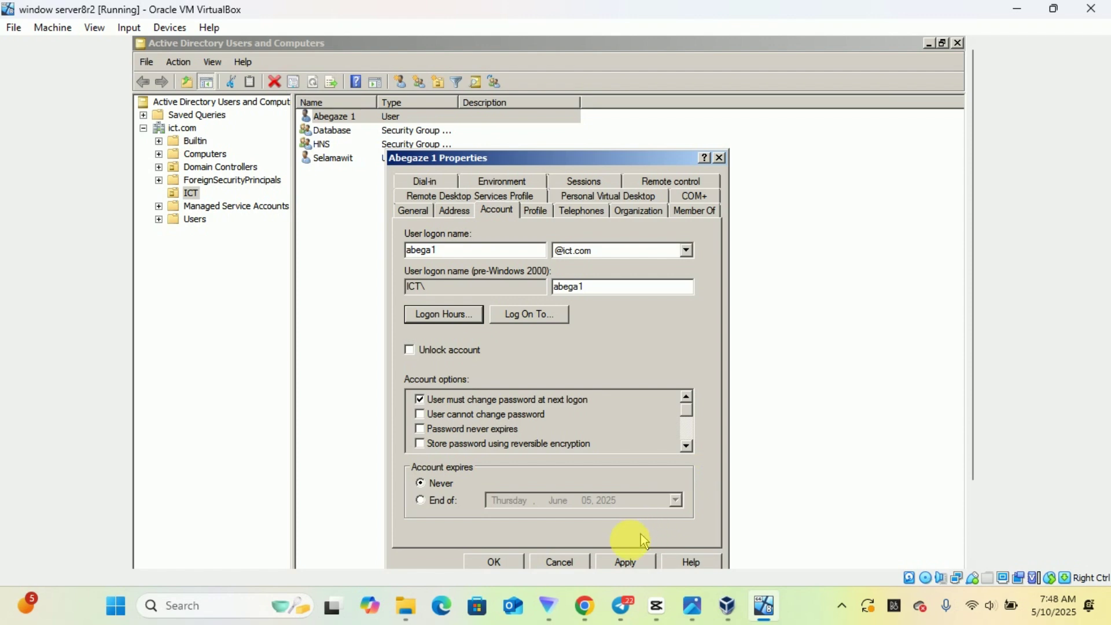
Apply the account changes, reopen the user's Logon Hours to verify the weekday denial, then close everything
left_click(623, 562)
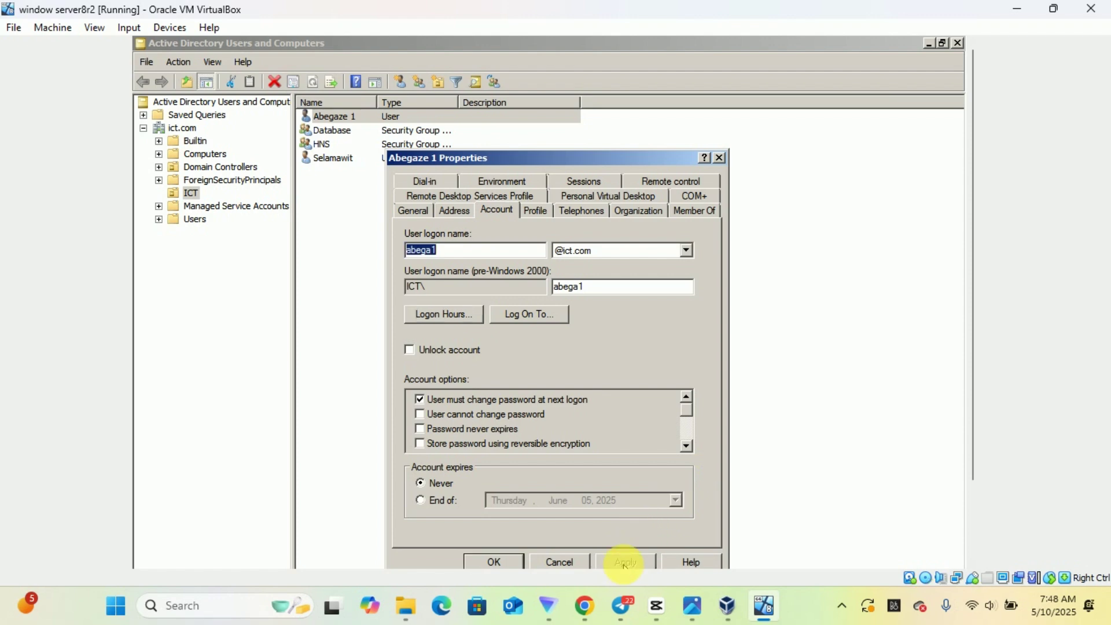
left_click(479, 560)
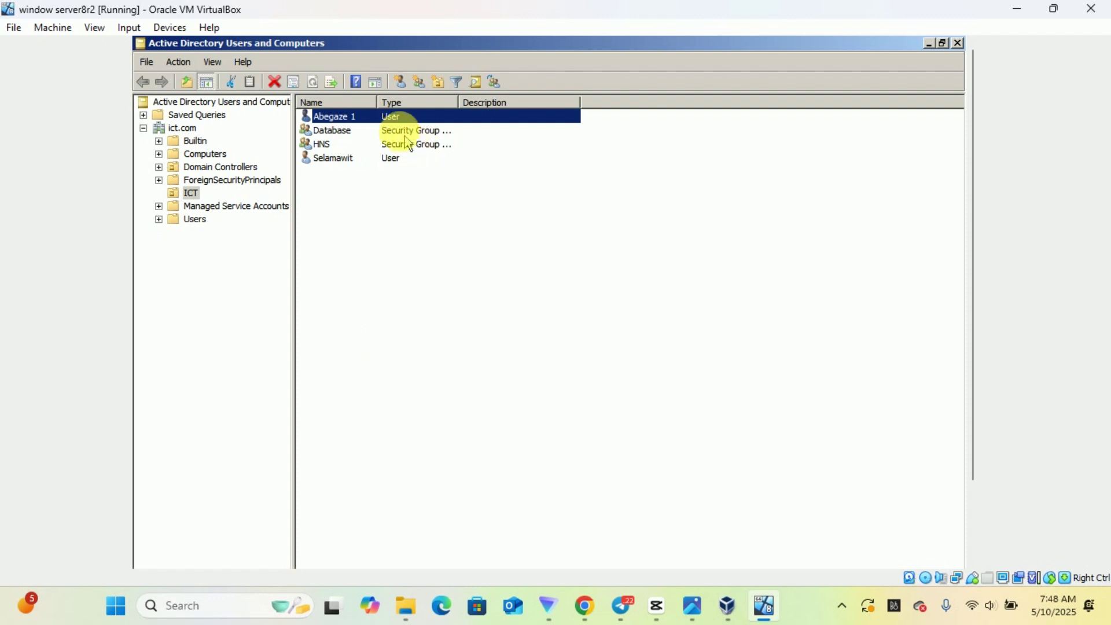
double_click(390, 117)
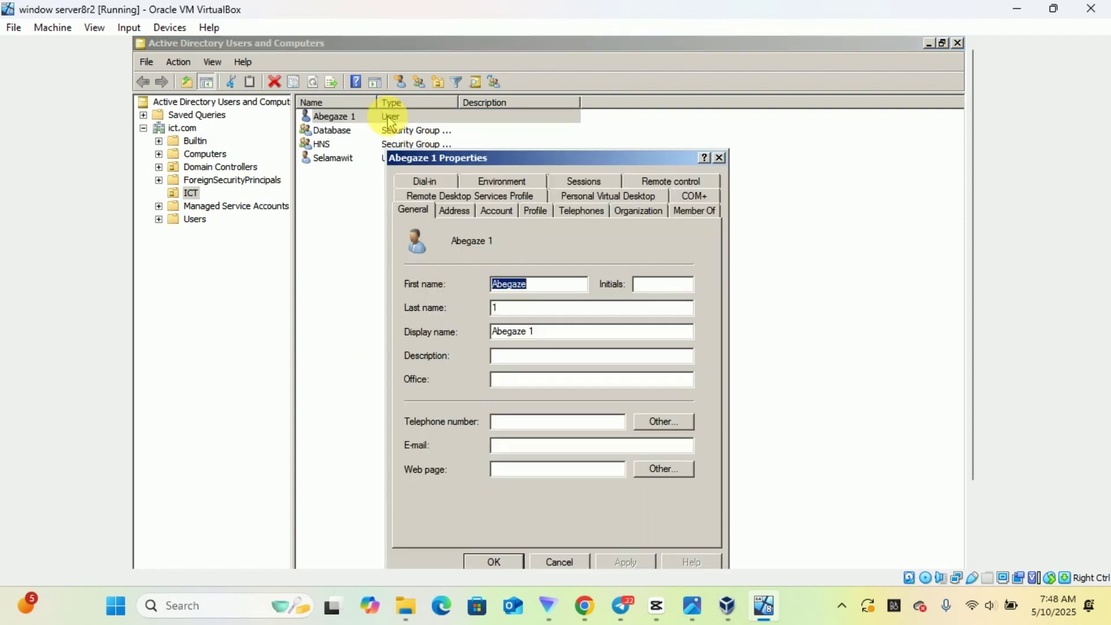
left_click(497, 212)
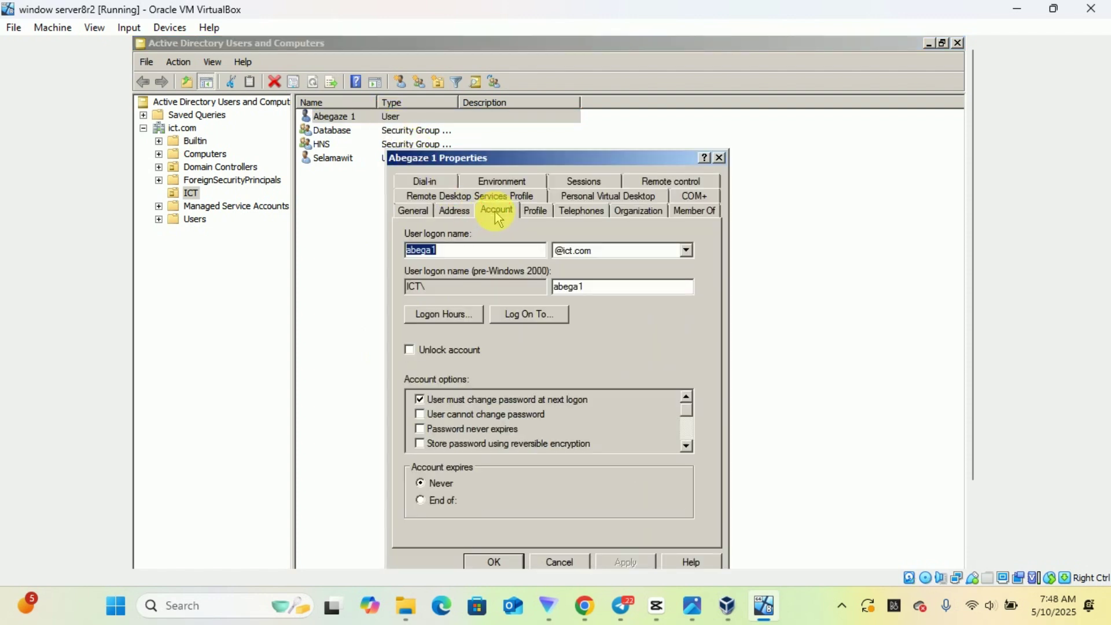
left_click(451, 315)
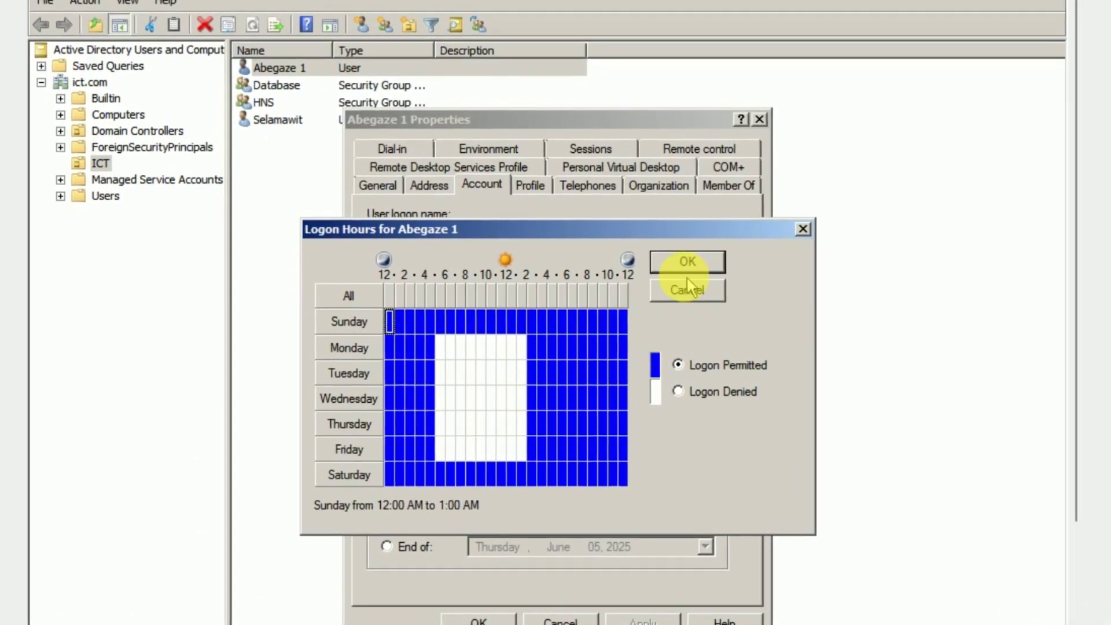
left_click(809, 228)
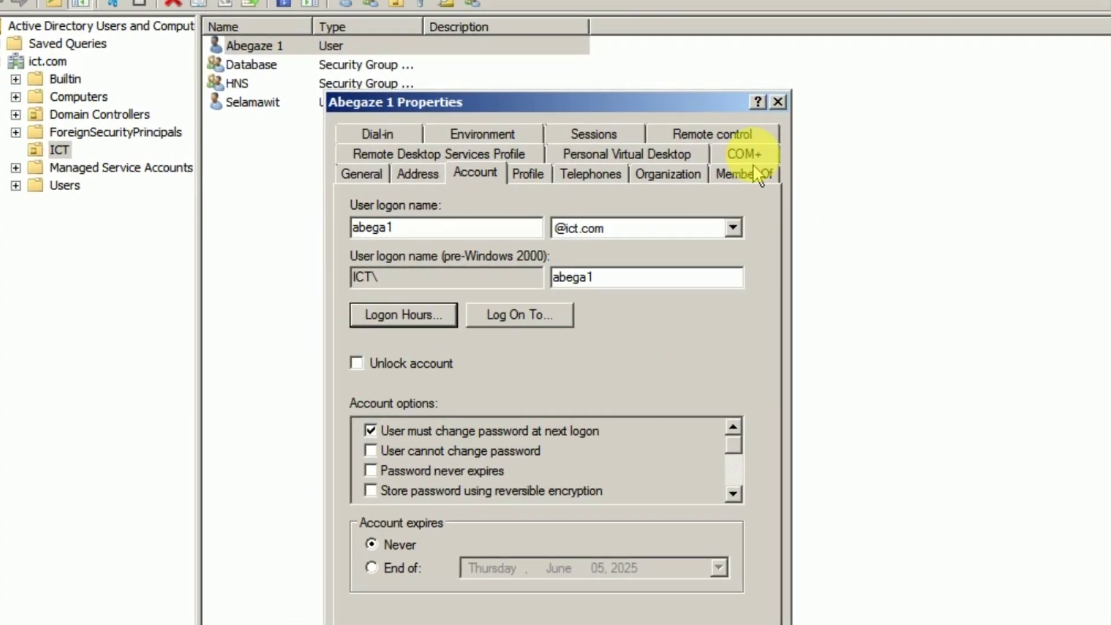
left_click(779, 102)
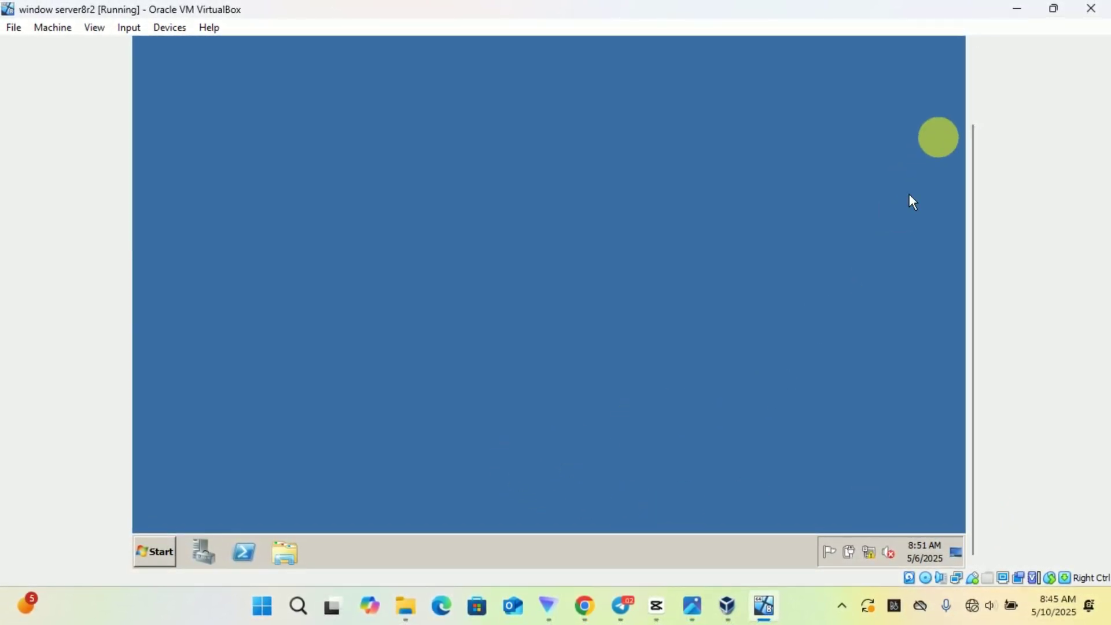
Bring the server taskbar into view and launch Server Manager from Administrative Tools
left_click(975, 111)
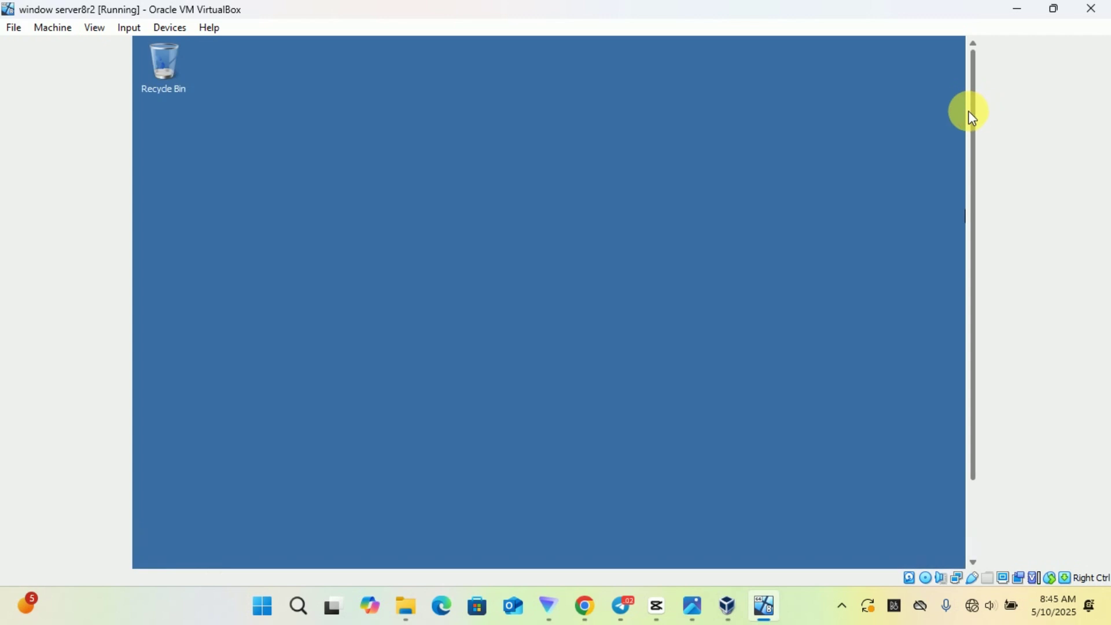
left_click(979, 543)
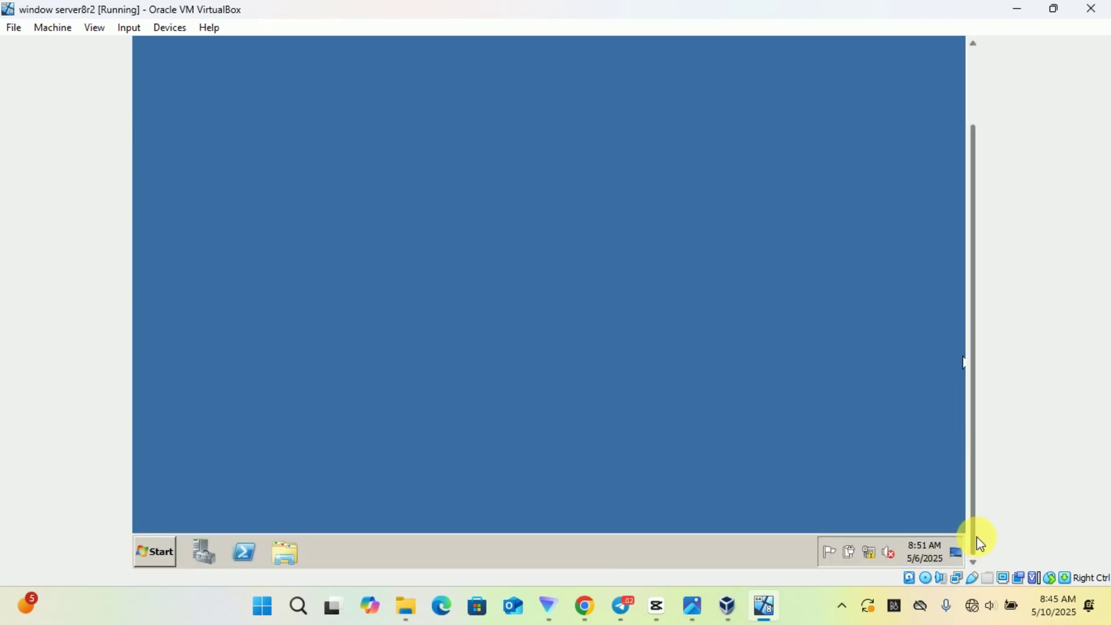
left_click(166, 552)
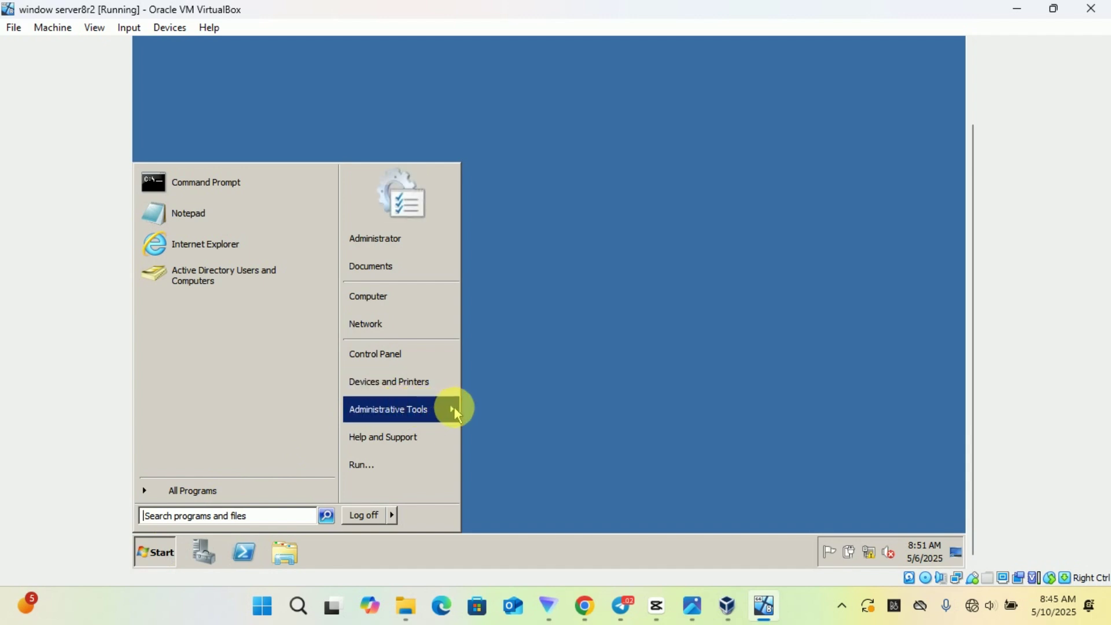
mouse_move(454, 407)
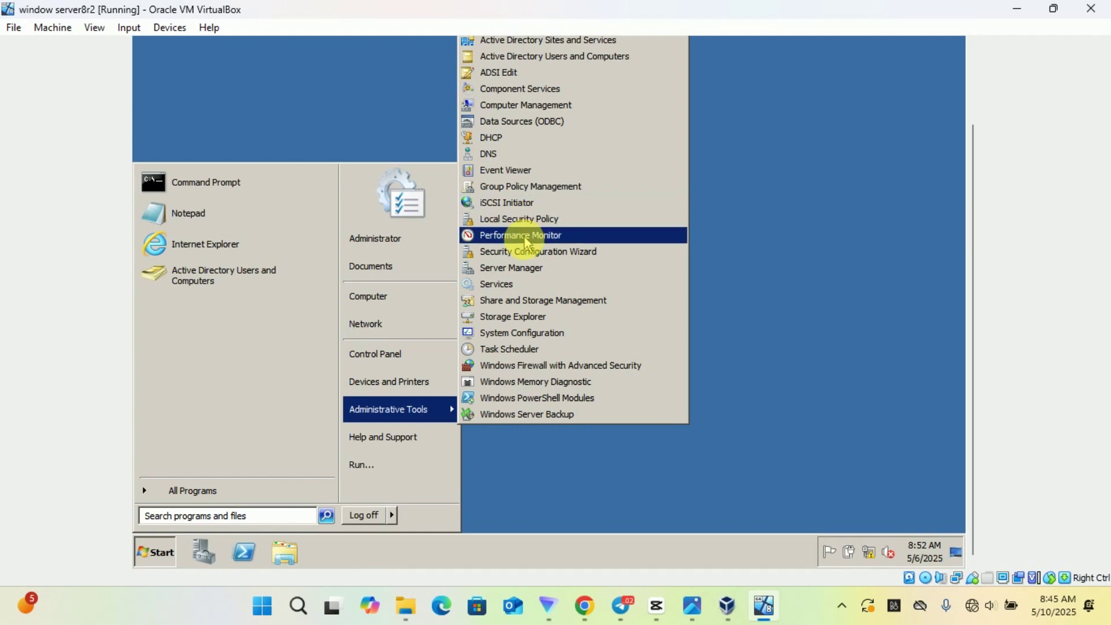
left_click(531, 274)
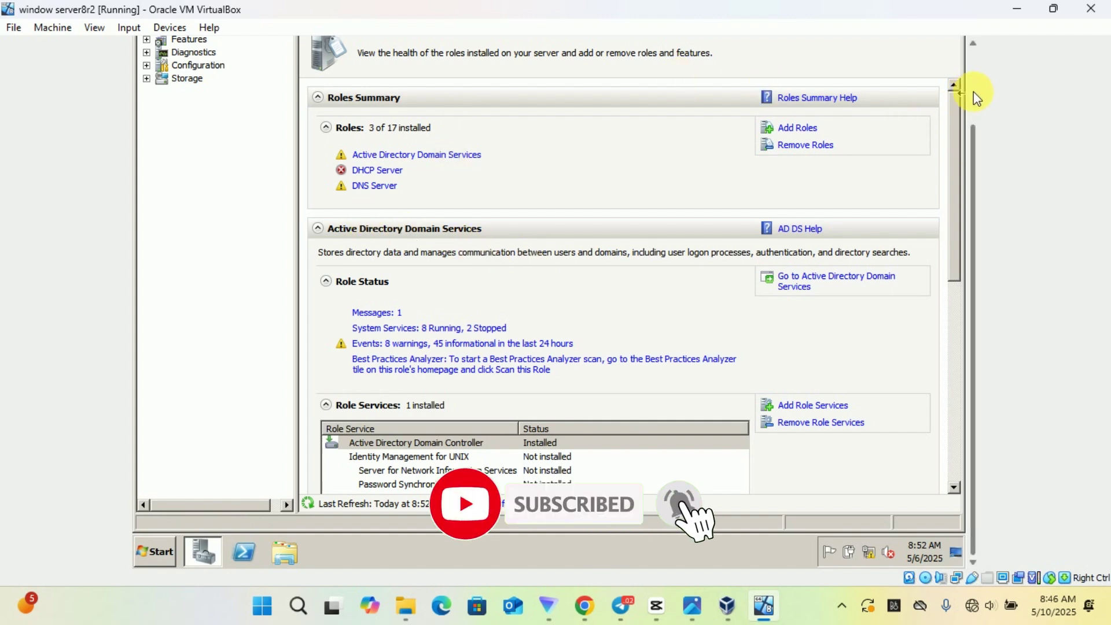
In the Add Roles Wizard, select Print and Document Services with Print Server and advance to confirmation
left_click(974, 92)
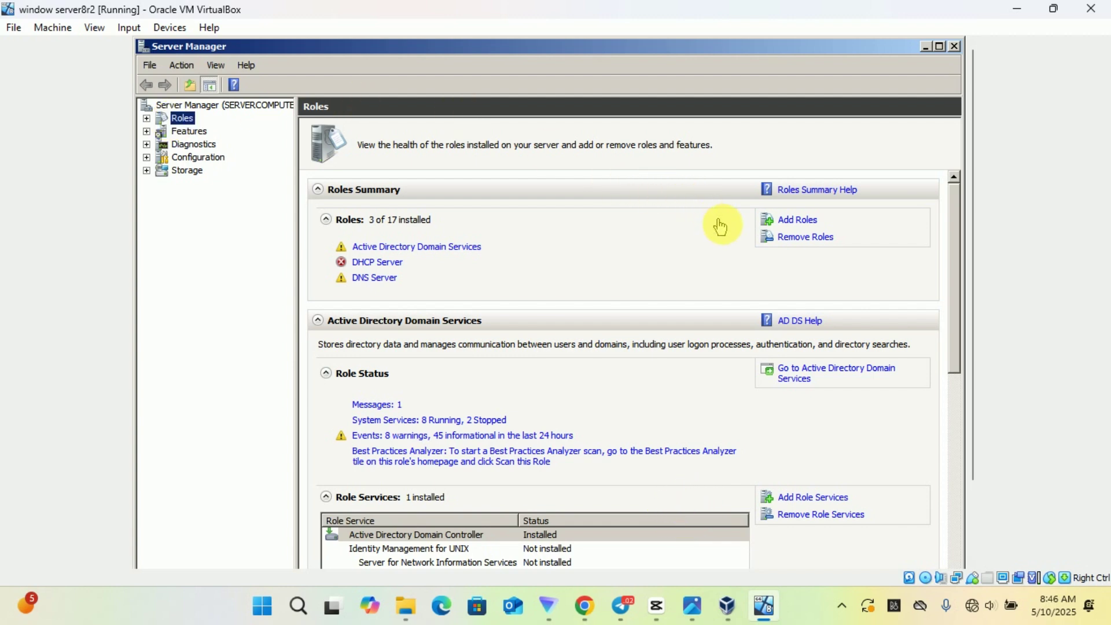
left_click(801, 221)
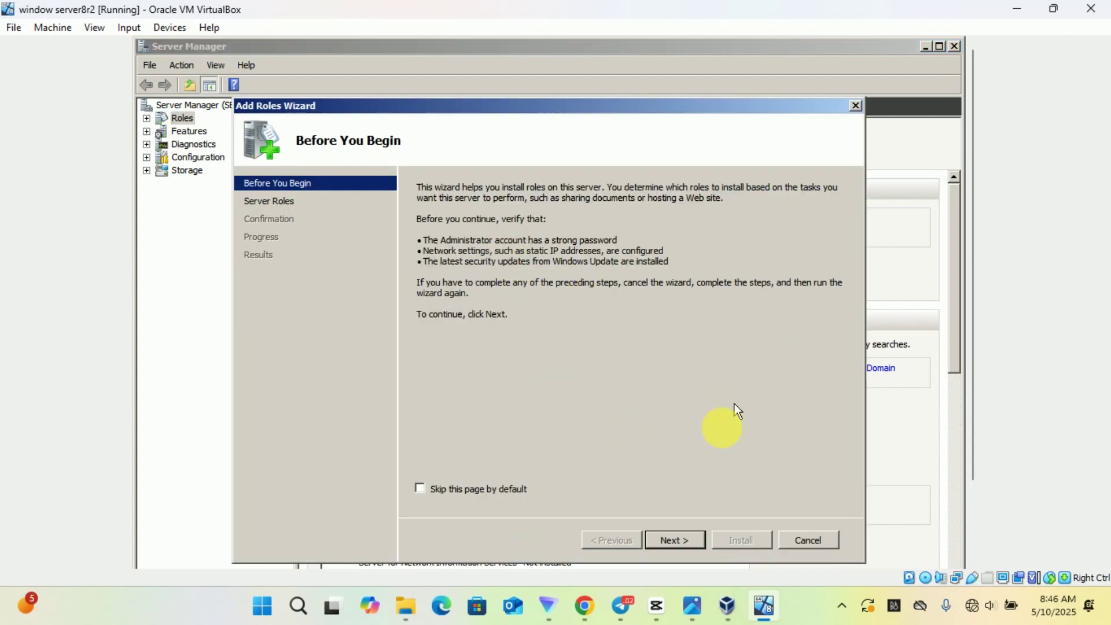
left_click(675, 541)
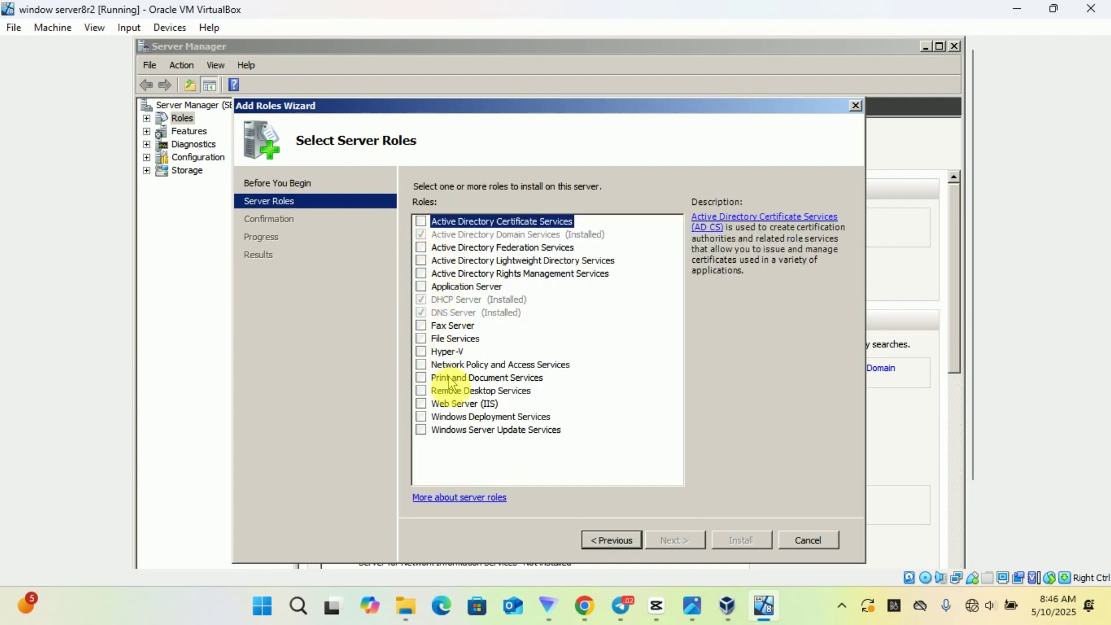
left_click(519, 380)
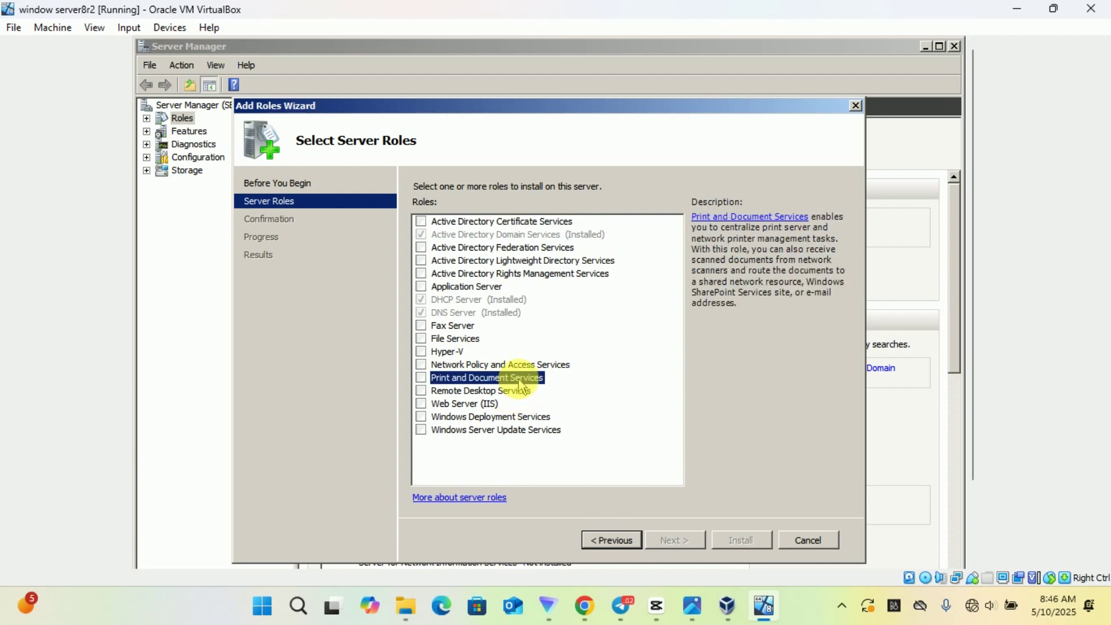
left_click(422, 378)
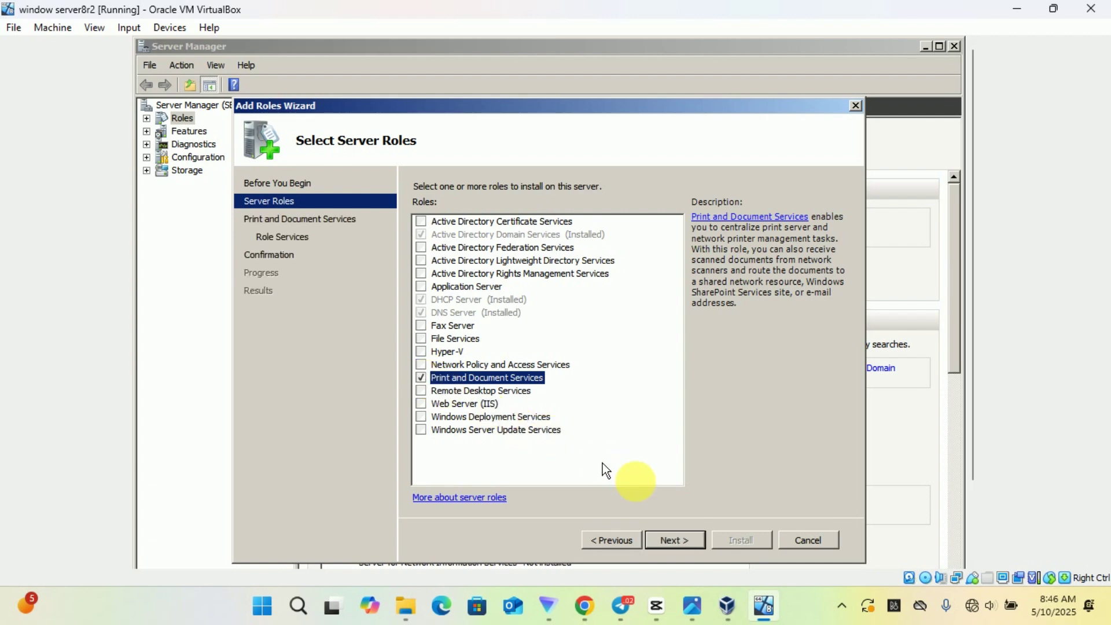
left_click(671, 541)
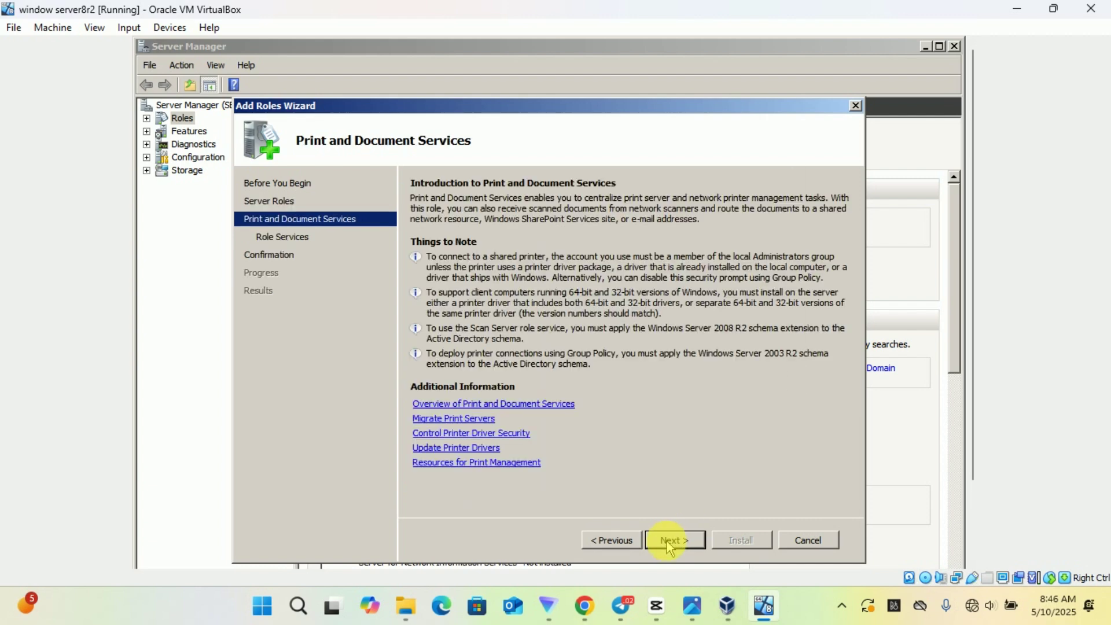
left_click(669, 543)
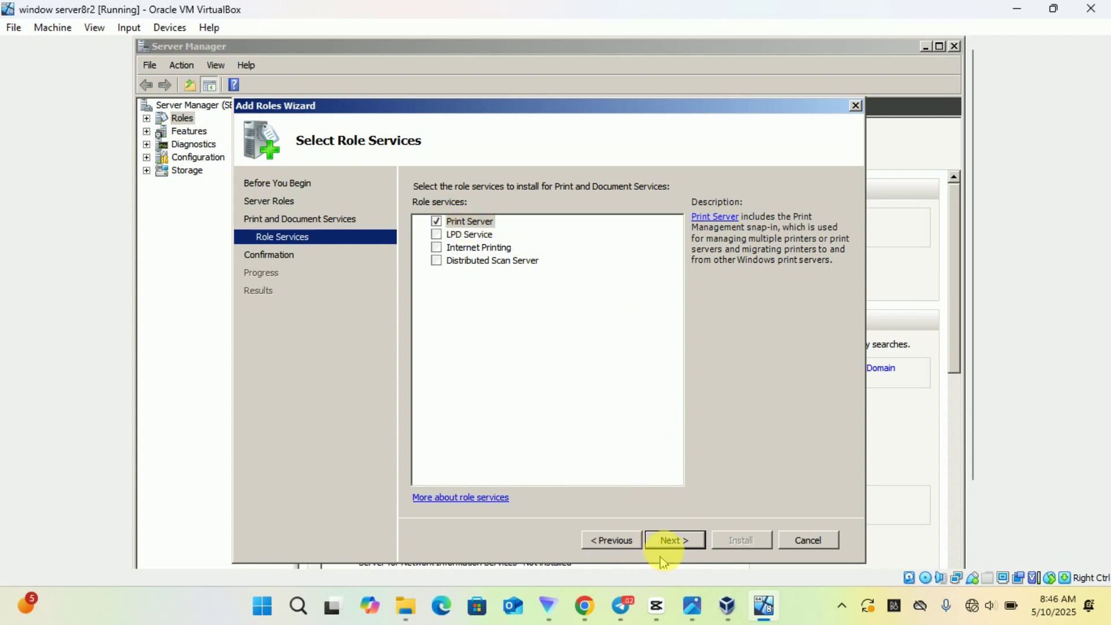
left_click(673, 542)
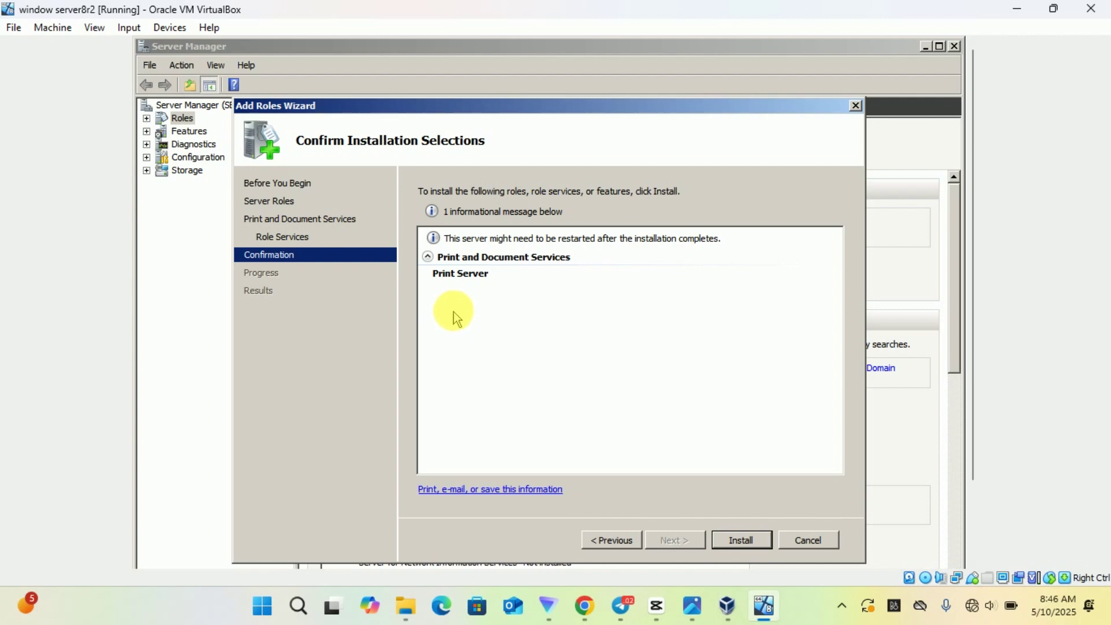
Install Print and Document Services and close the wizard once installation succeeds
left_click(742, 541)
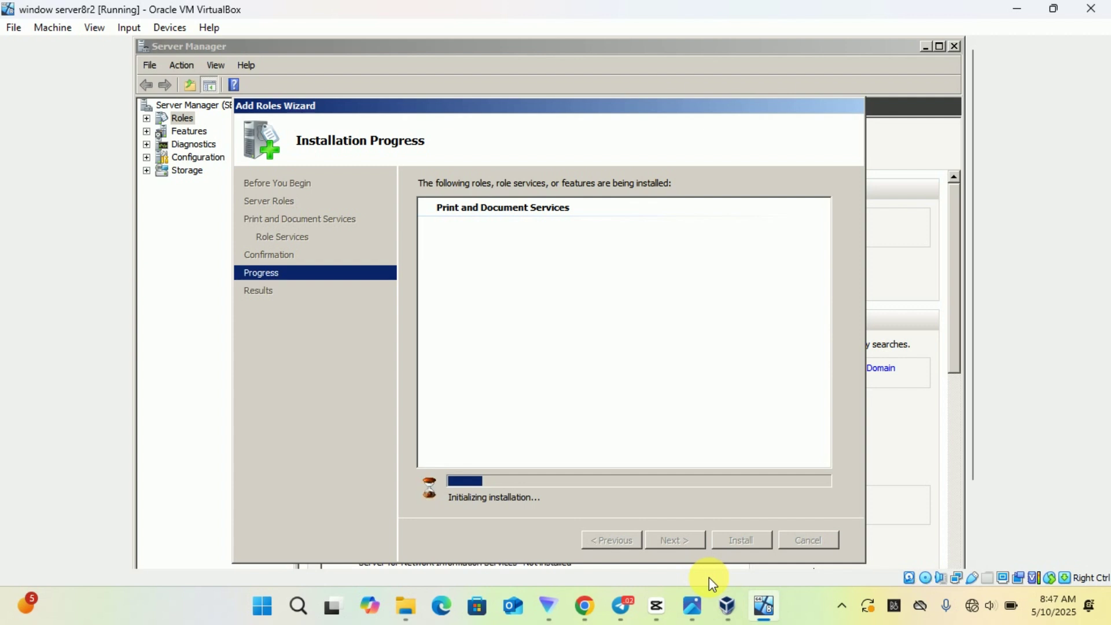
left_click(843, 607)
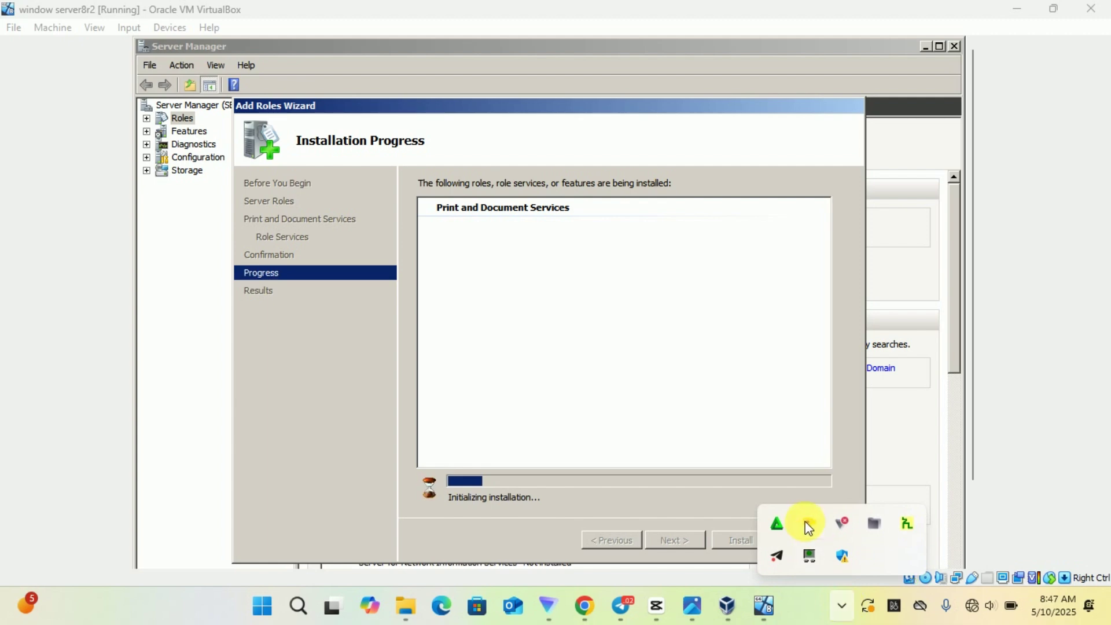
right_click(809, 527)
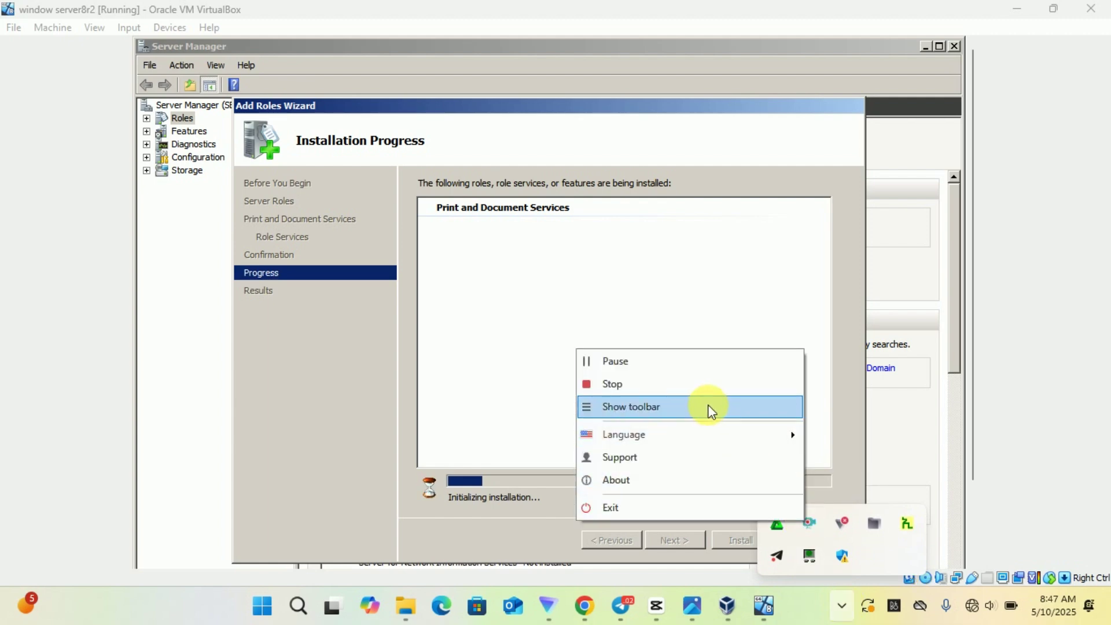
left_click(645, 370)
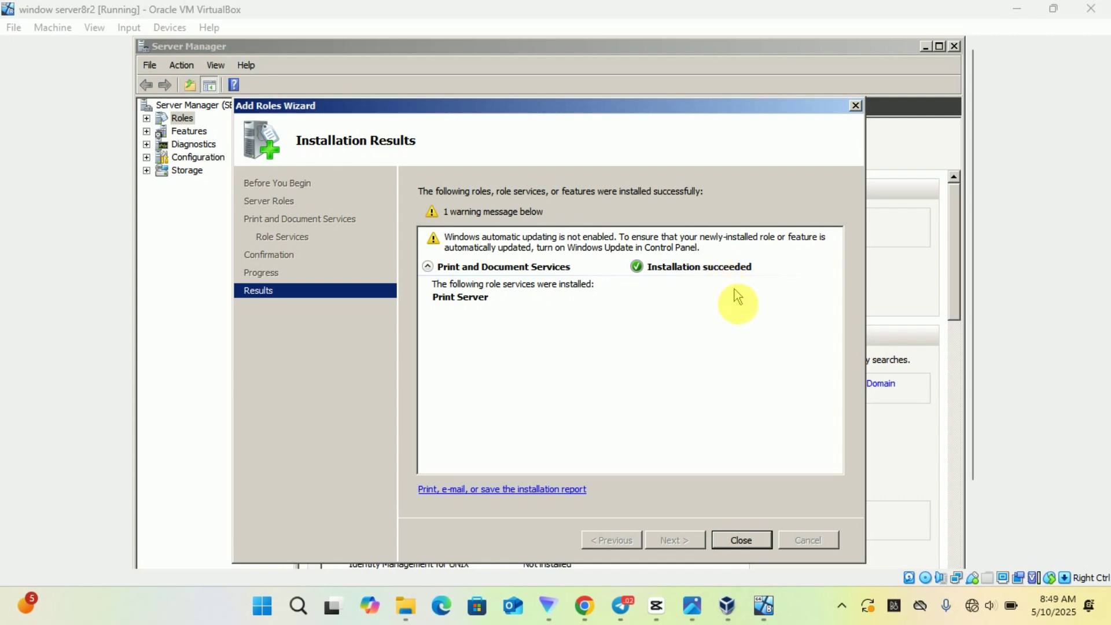
left_click(742, 540)
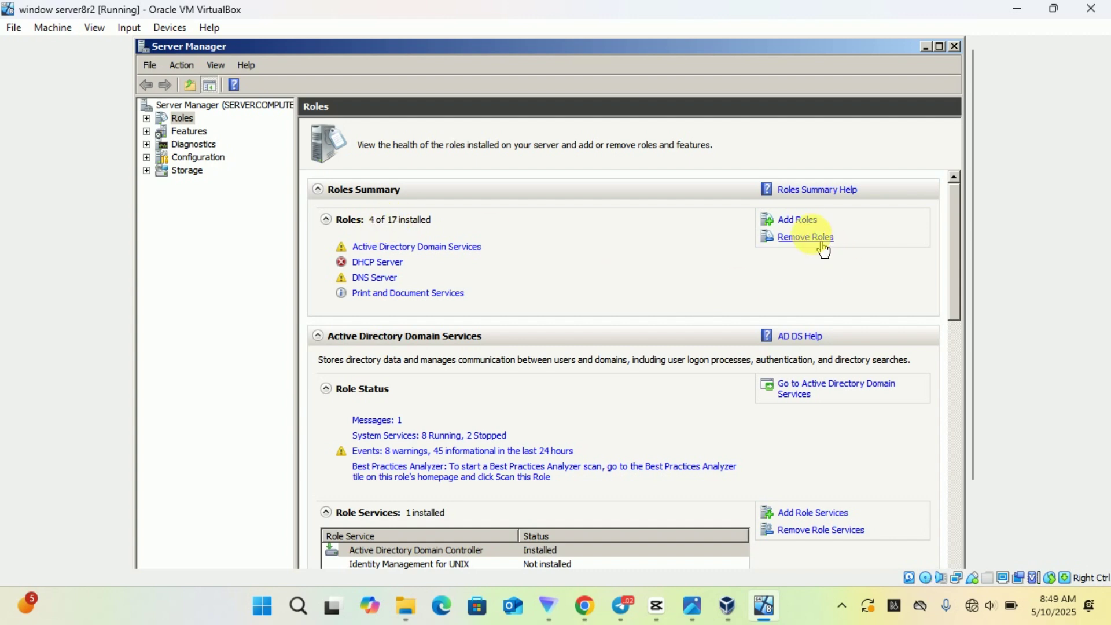
left_click(810, 223)
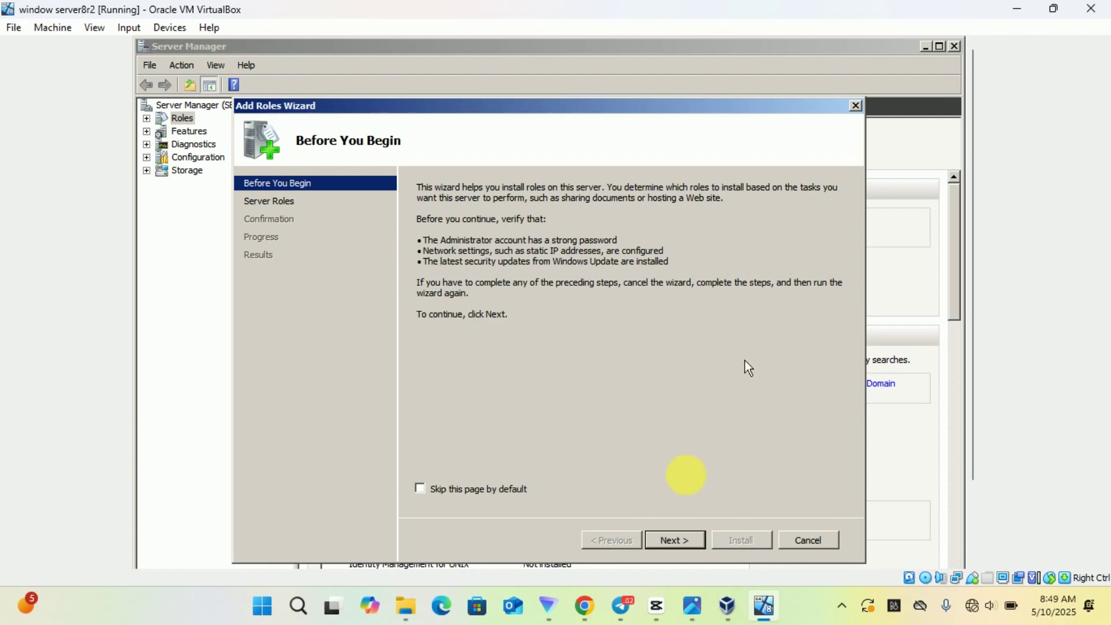
left_click(666, 540)
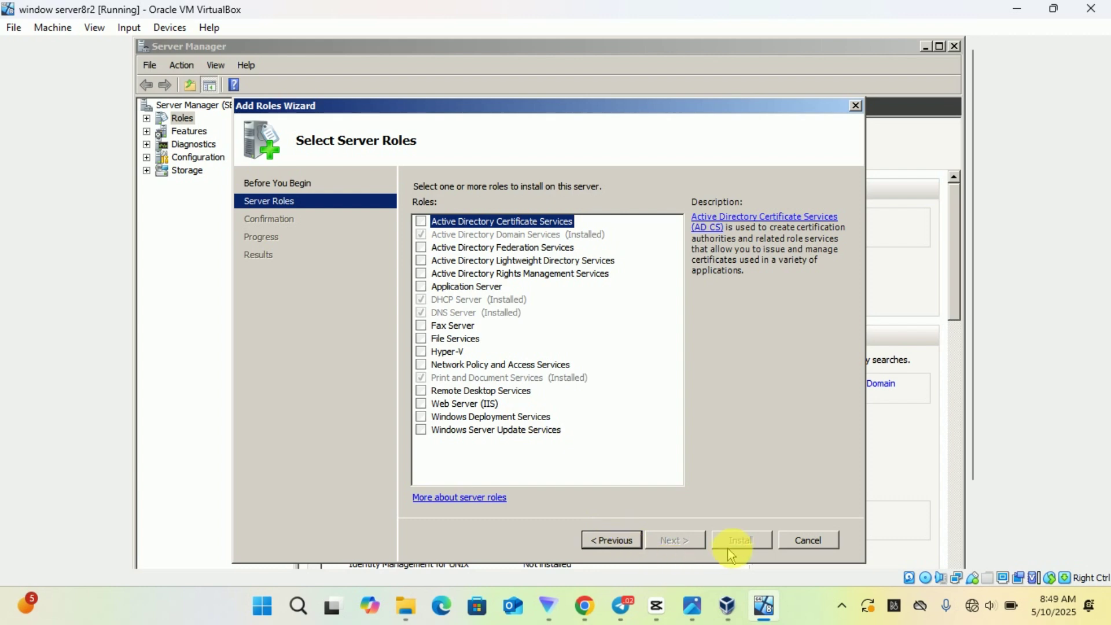
left_click(807, 549)
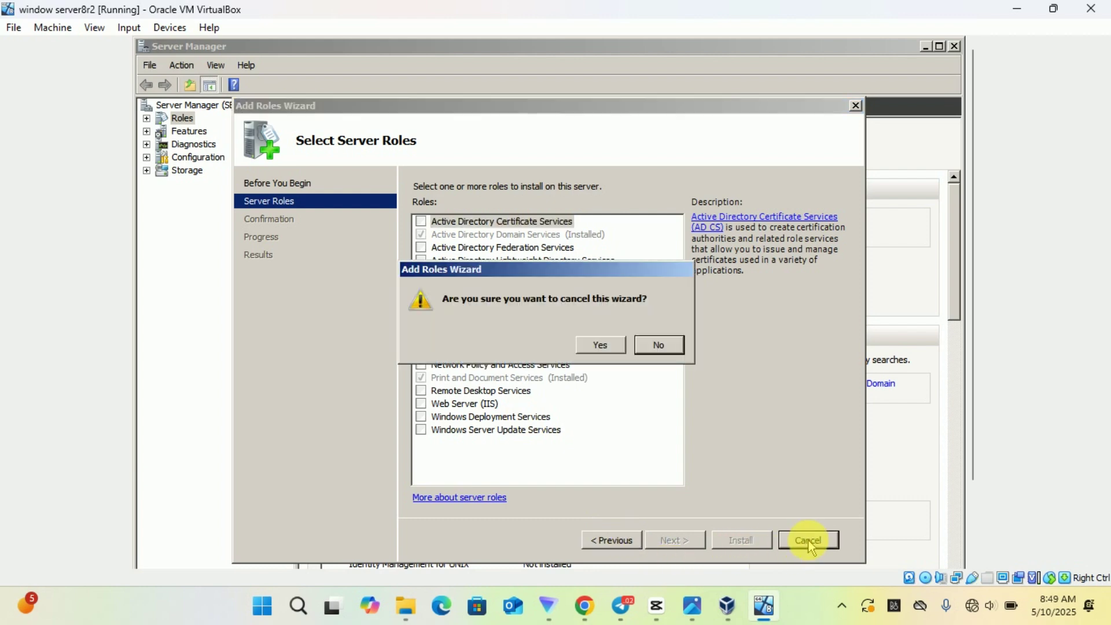
left_click(600, 344)
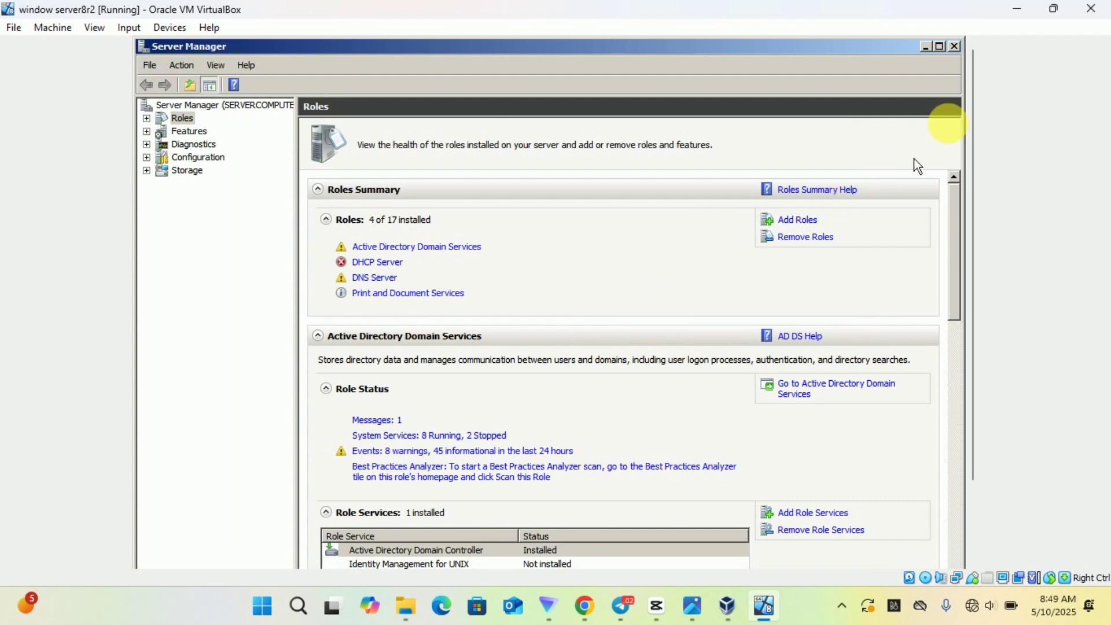
Close Server Manager, browse Start > Administrative Tools, then dismiss the menu back to the empty desktop
left_click(955, 46)
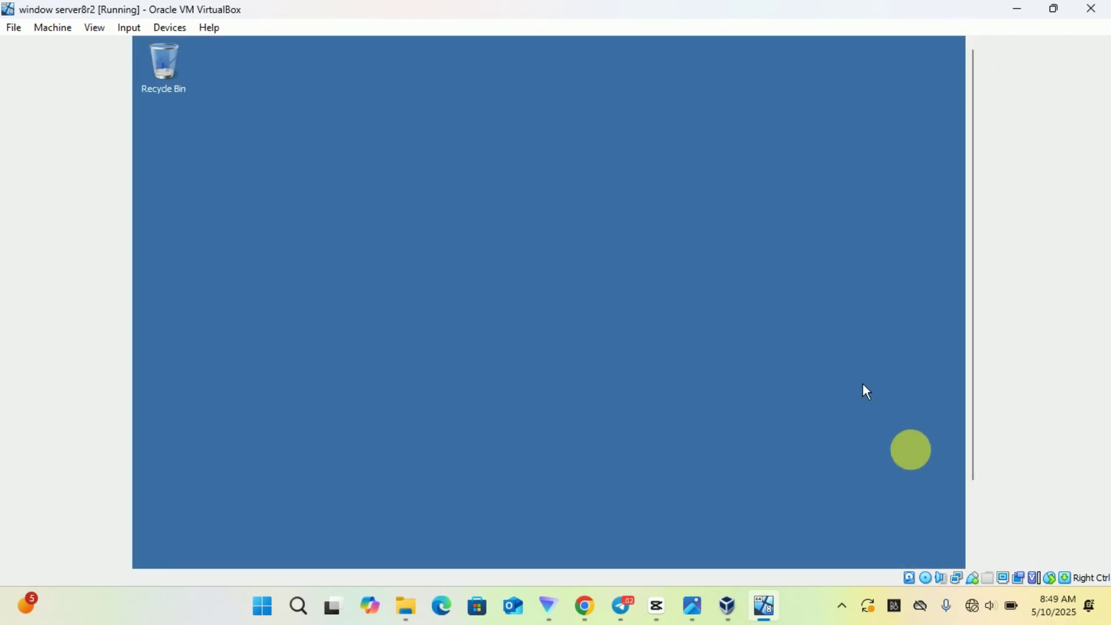
left_click(973, 514)
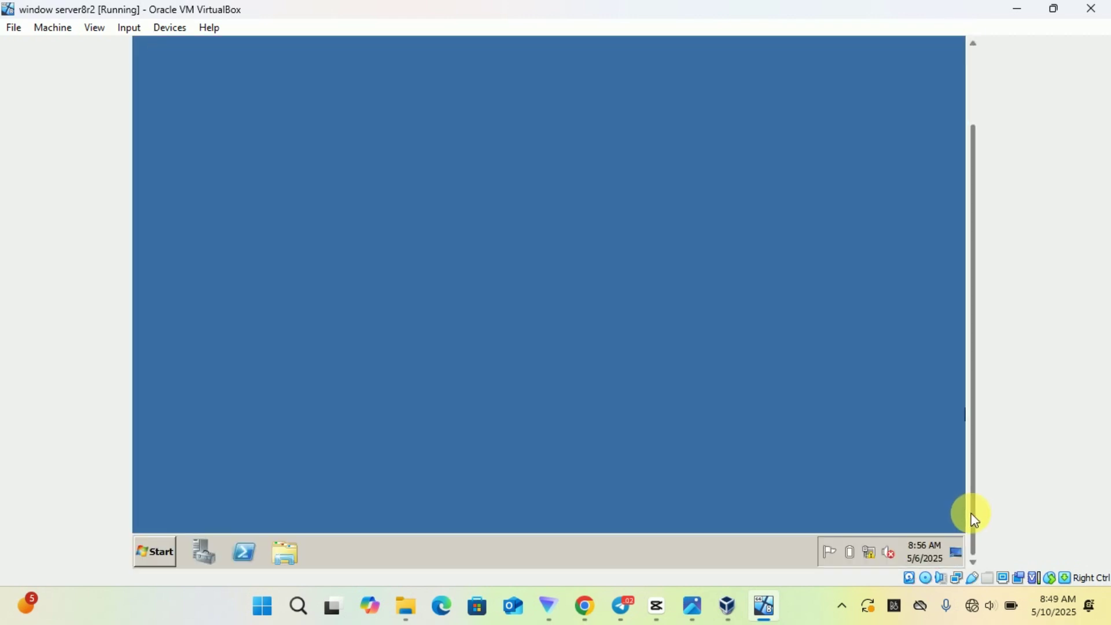
left_click(167, 559)
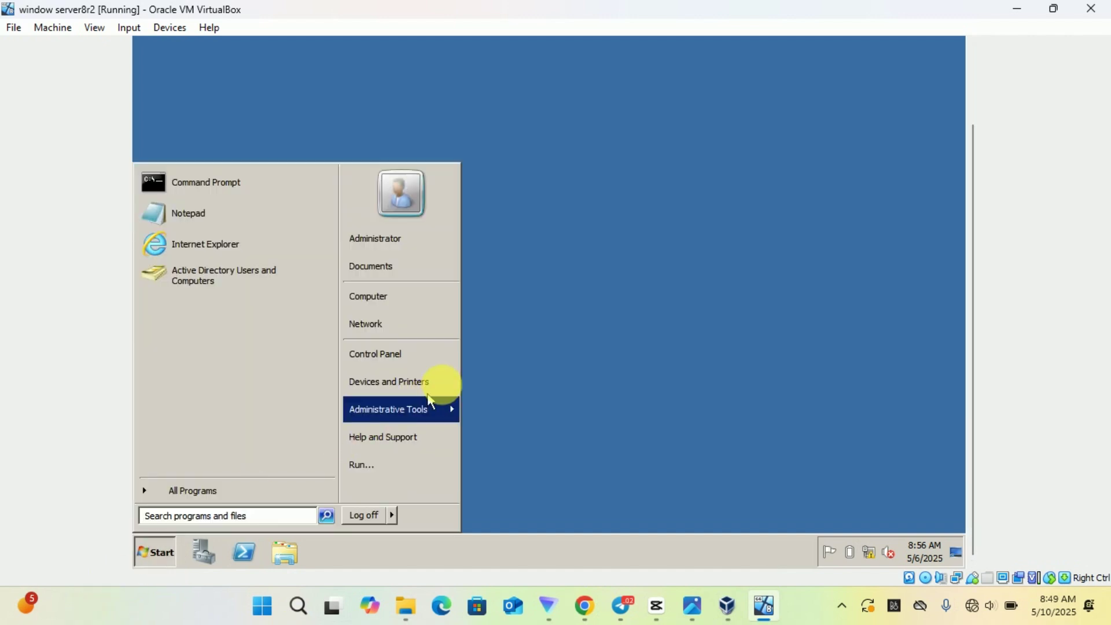
mouse_move(454, 410)
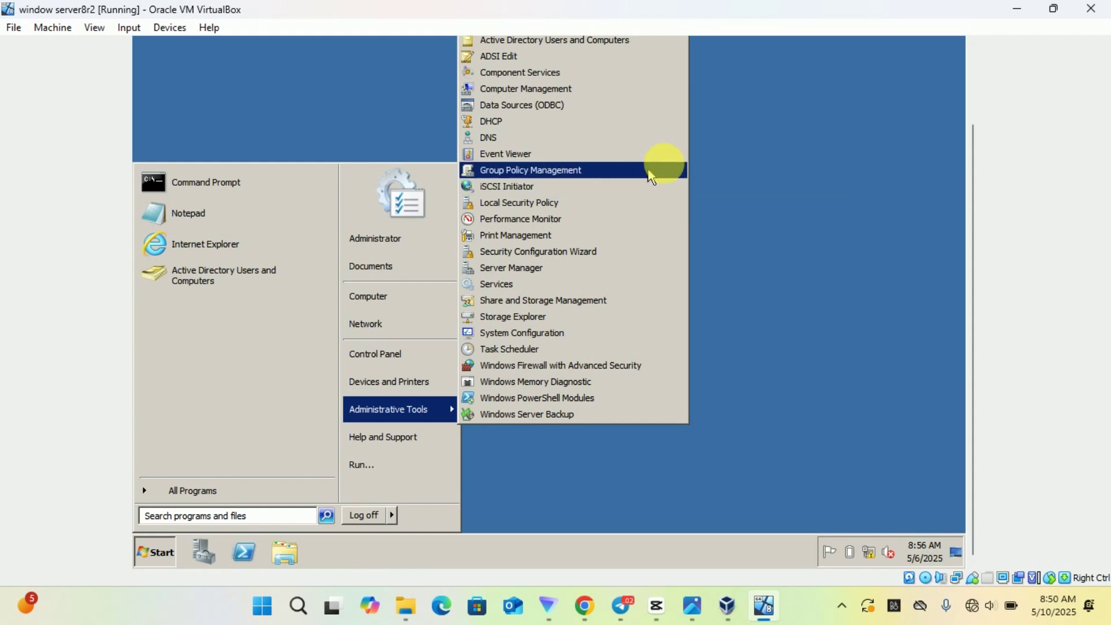
left_click(970, 77)
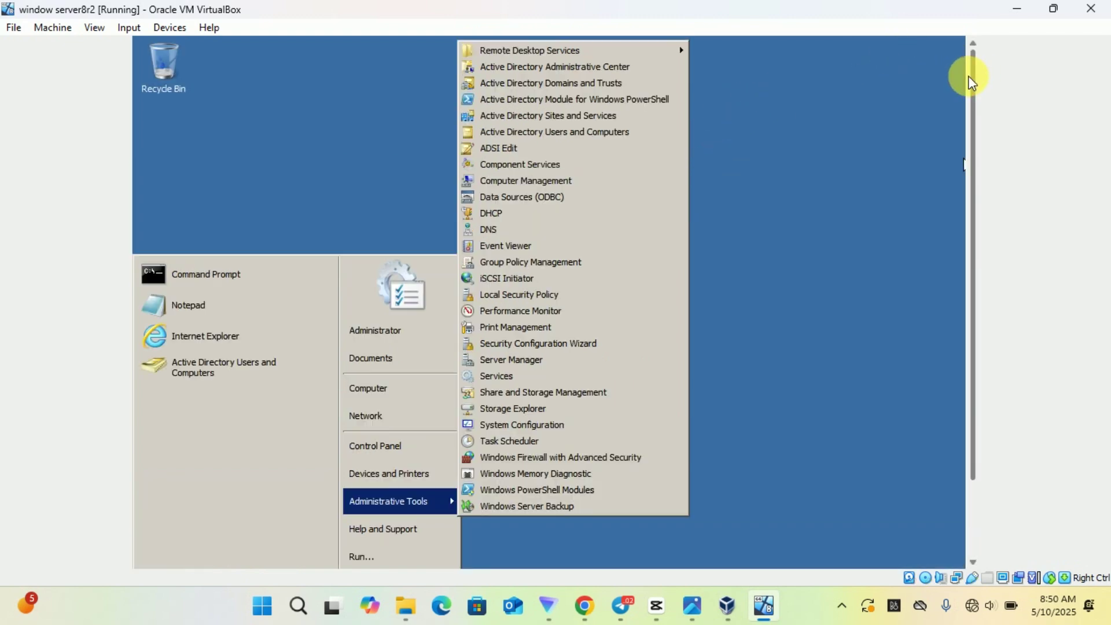
left_click(401, 183)
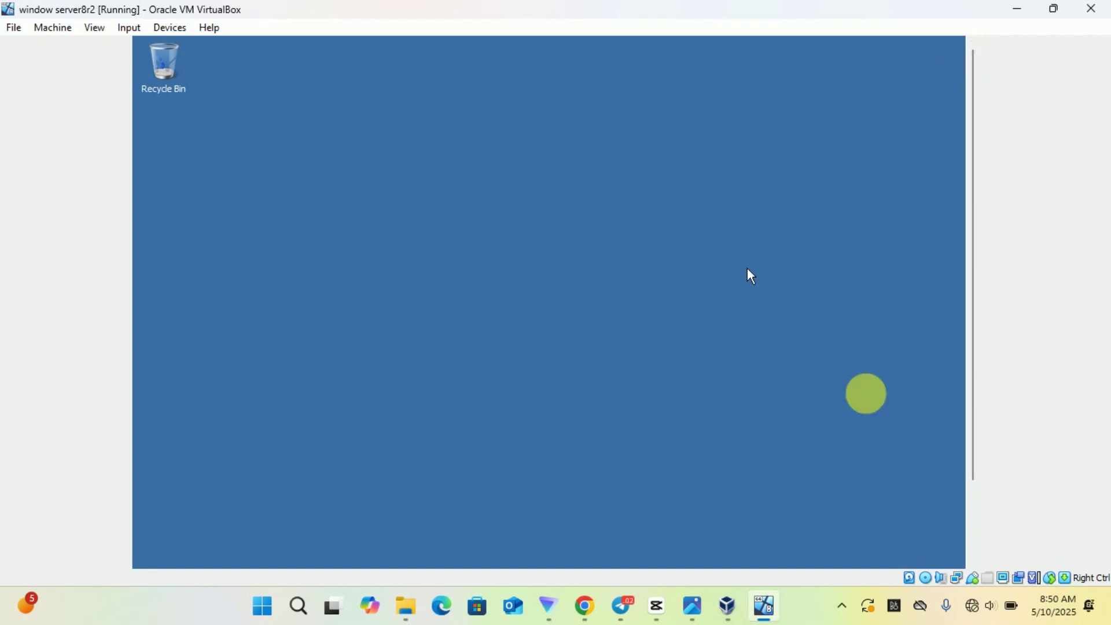
left_click(974, 508)
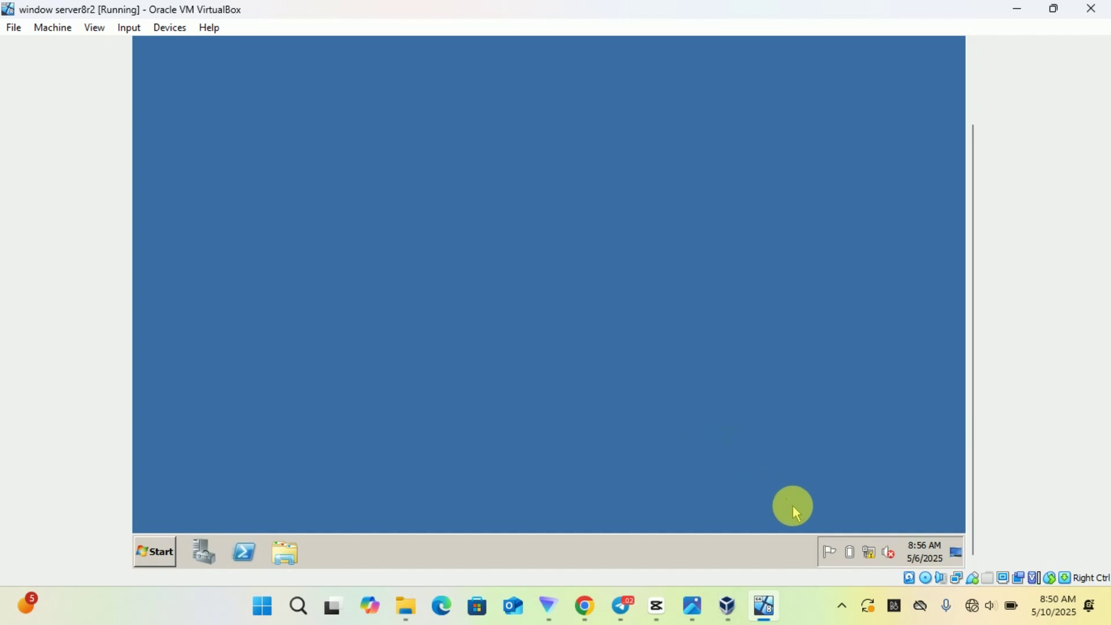
mouse_move(876, 560)
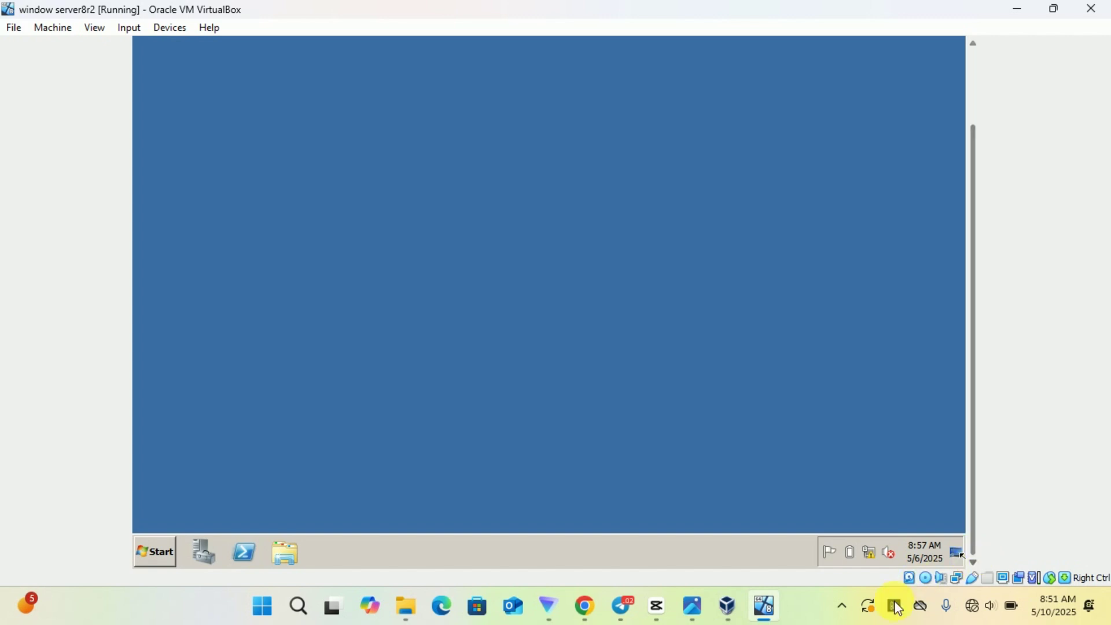
left_click(840, 607)
right_click(809, 522)
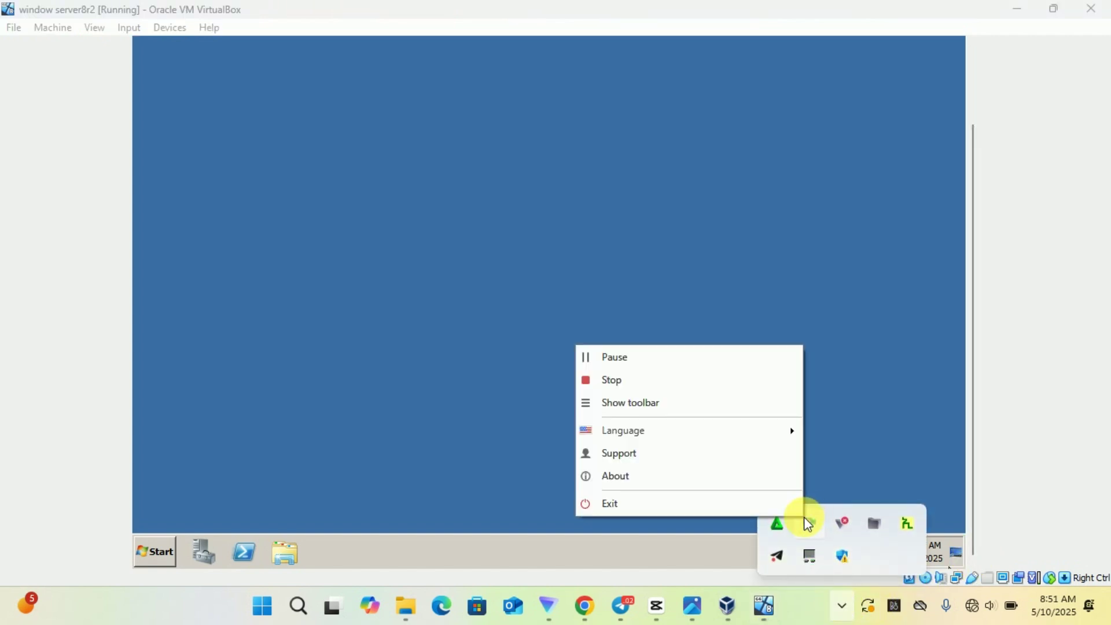